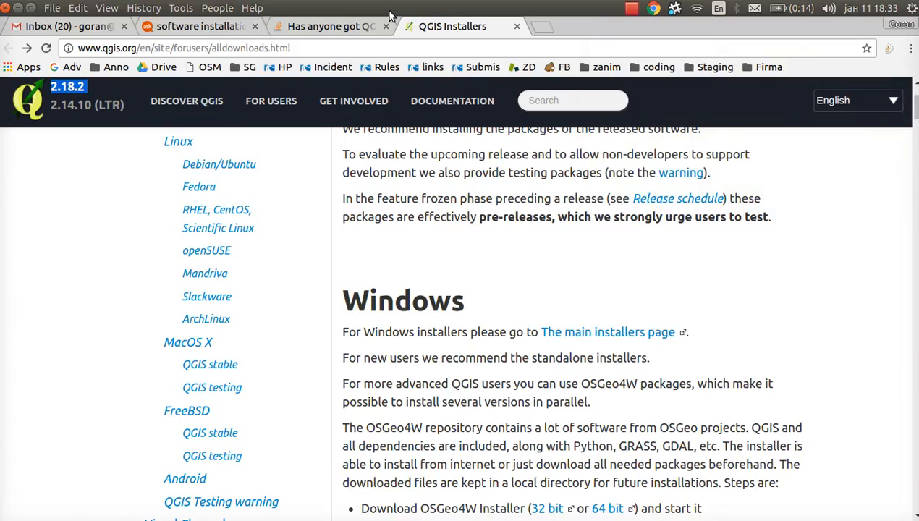
# Review the Windows, Linux and Debian/Ubuntu installation sections on the QGIS Installers page.
pyautogui.moveTo(299, 47); pyautogui.dragTo(76, 47)
pyautogui.scroll(-10, 627, 222)
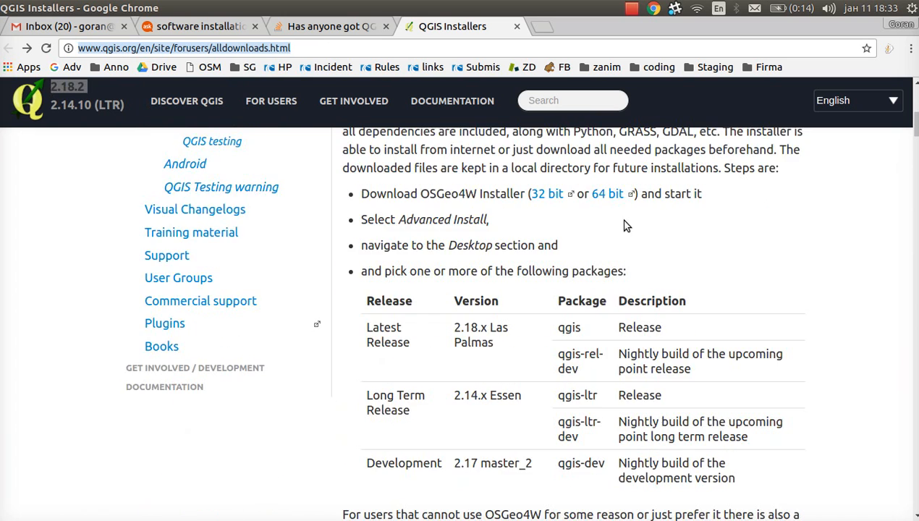
pyautogui.scroll(-10, 627, 226)
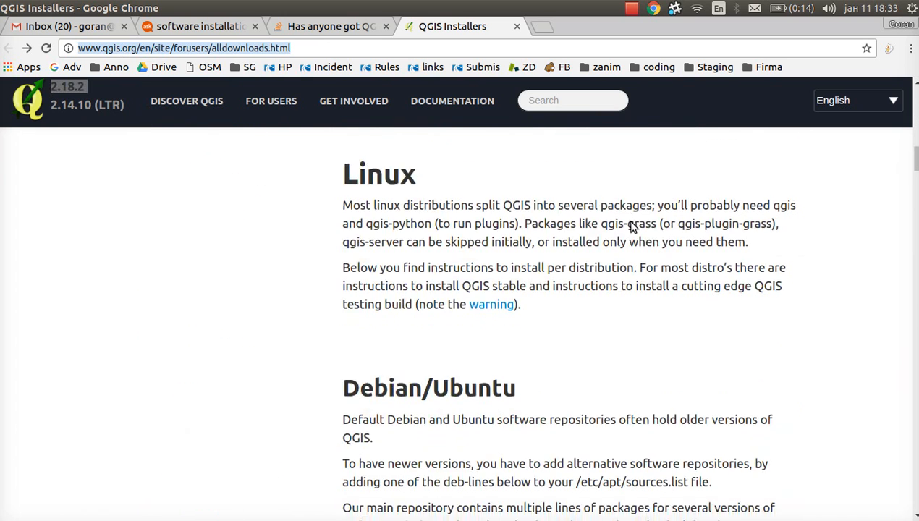
pyautogui.scroll(-5, 630, 227)
pyautogui.scroll(6, 630, 227)
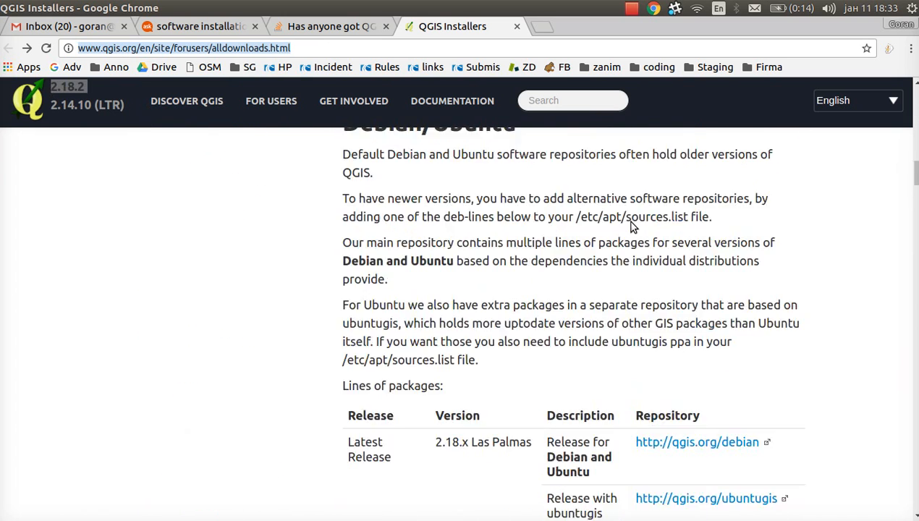
pyautogui.scroll(10, 631, 227)
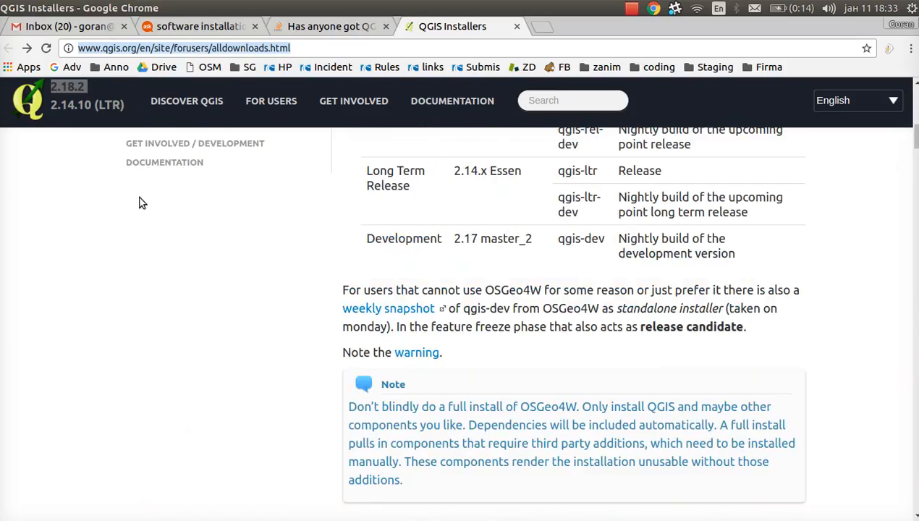
pyautogui.moveTo(1, 199)
pyautogui.scroll(5, 409, 118)
# Switch to Software & Updates and inspect the QGIS repository entries among the other software sources.
pyautogui.moveTo(1, 510)
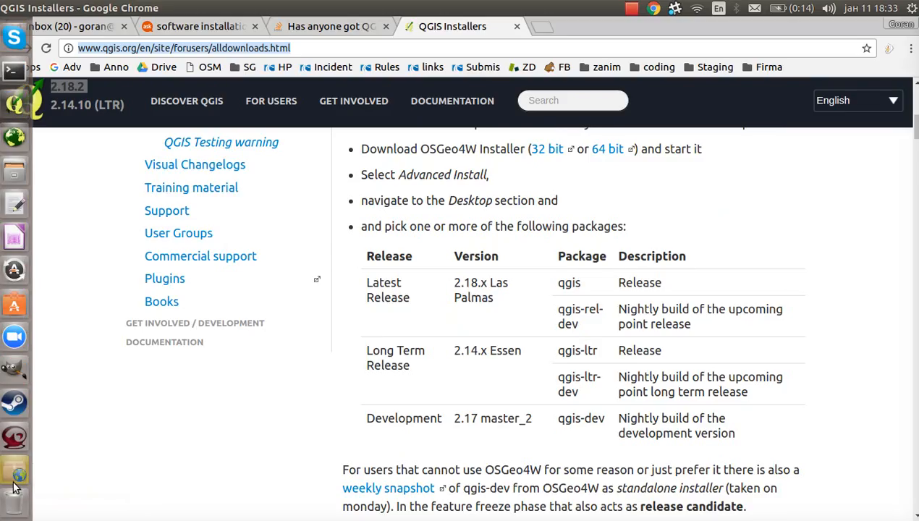
pyautogui.click(15, 482)
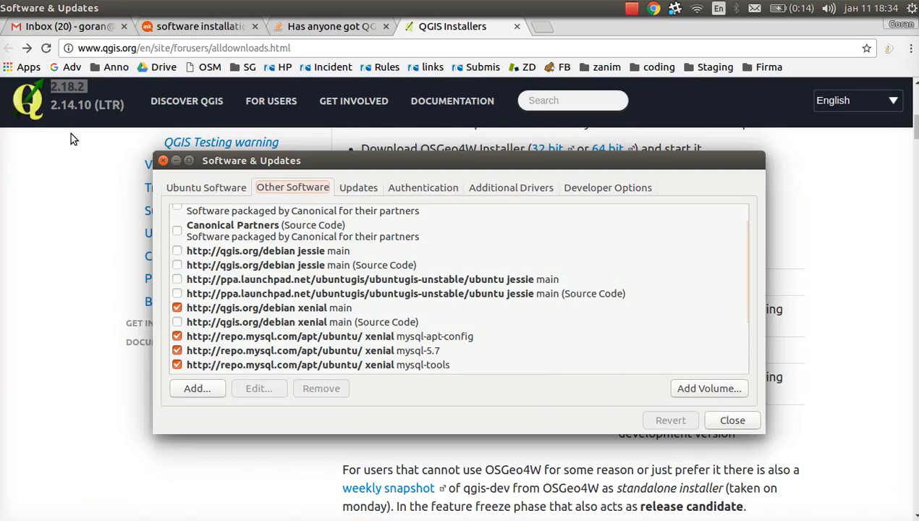
pyautogui.hotkey('ctrl', 'alt', 't')
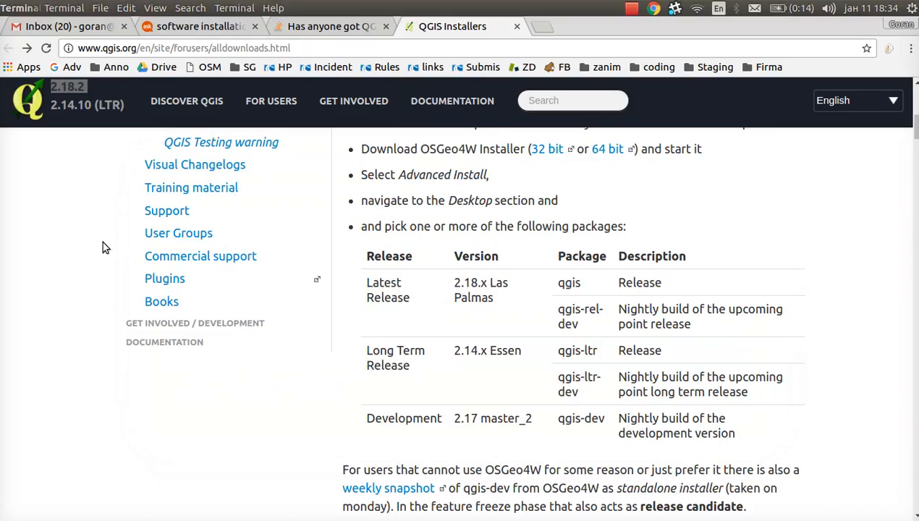
# Go to the Ask Ubuntu answer on installing QGIS and highlight its apt-get update and install commands.
pyautogui.click(102, 248)
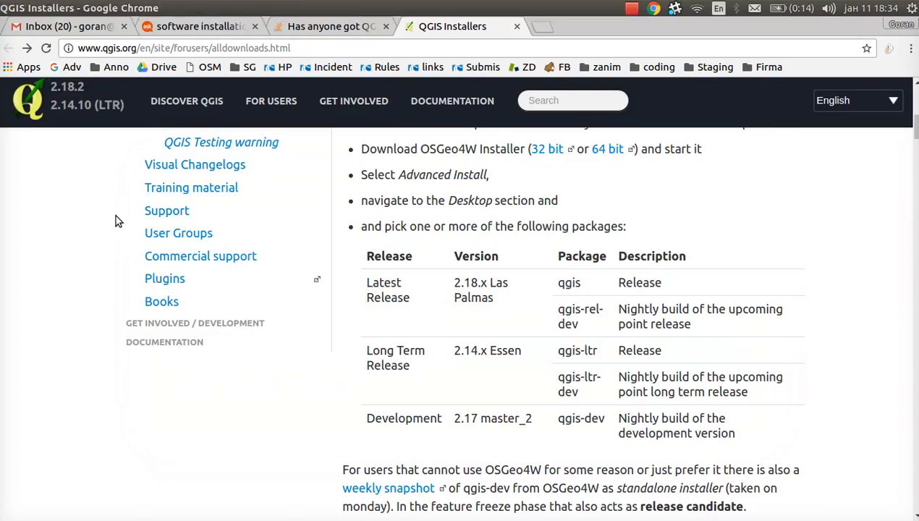
pyautogui.click(197, 26)
pyautogui.moveTo(434, 407); pyautogui.dragTo(168, 388)
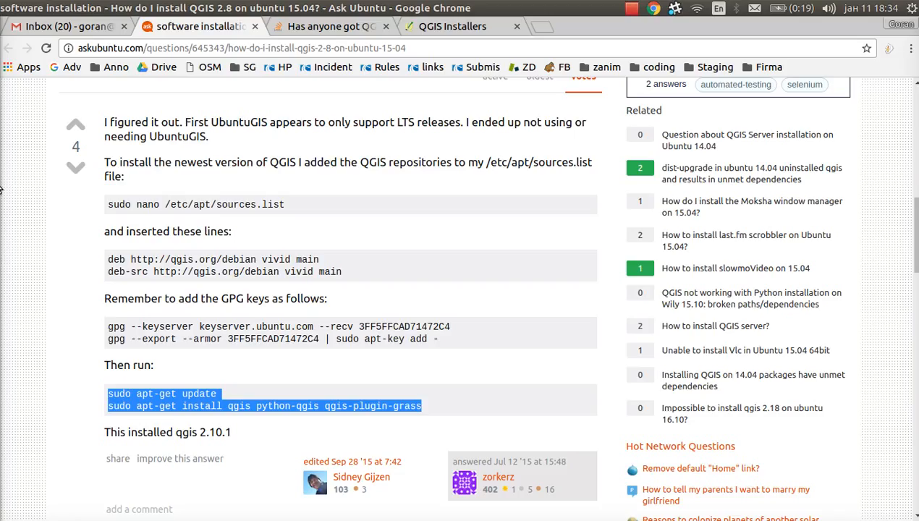
# Launch QGIS Desktop, dismissing the startup tip, and create a new empty project.
pyautogui.moveTo(1, 304)
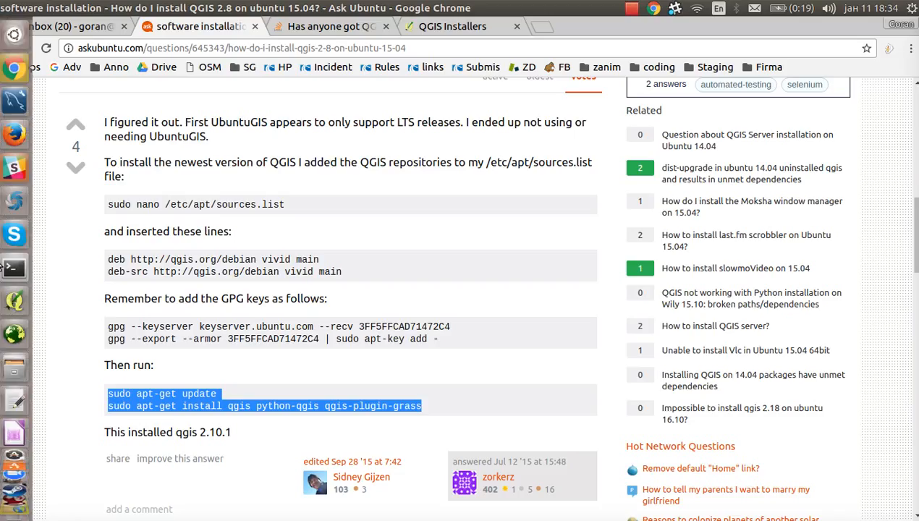
pyautogui.click(14, 301)
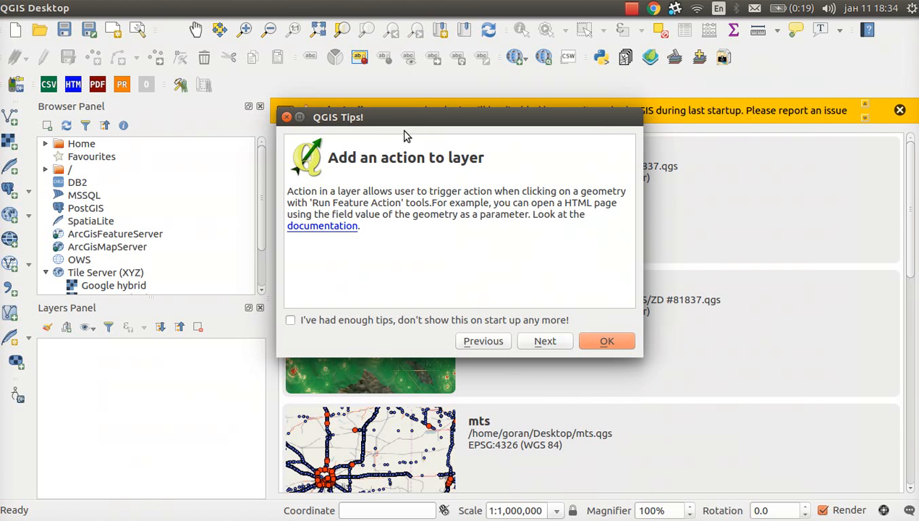
pyautogui.click(287, 116)
pyautogui.click(59, 9)
pyautogui.click(70, 24)
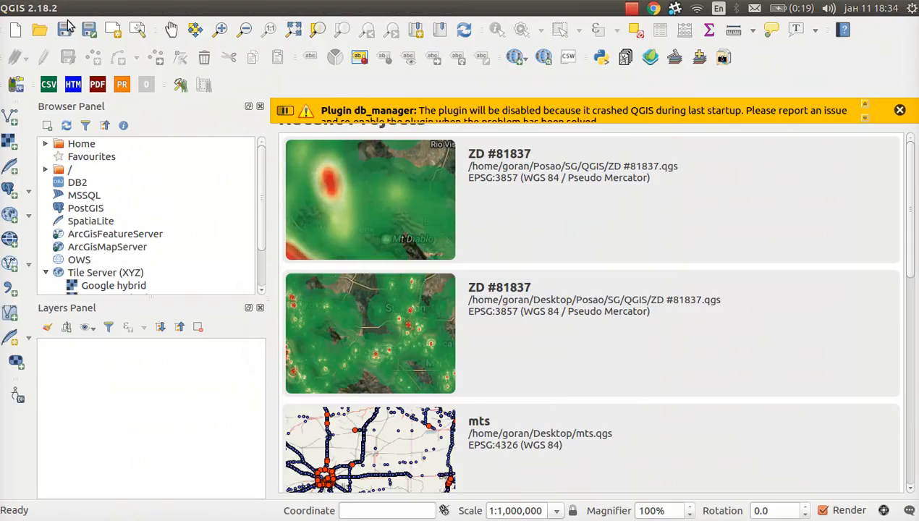
# View the new connection dialog for Tile Server (XYZ), closing it without adding a connection.
pyautogui.scroll(-2, 150, 194)
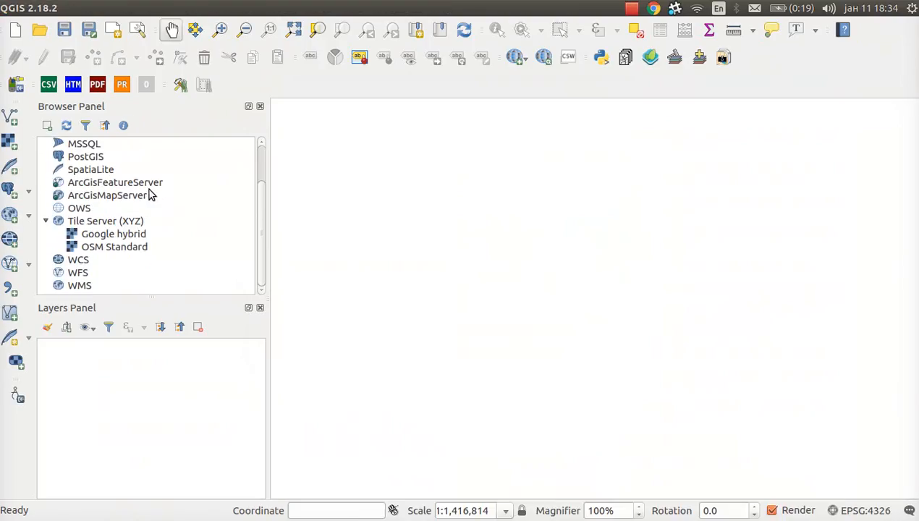
pyautogui.click(100, 225)
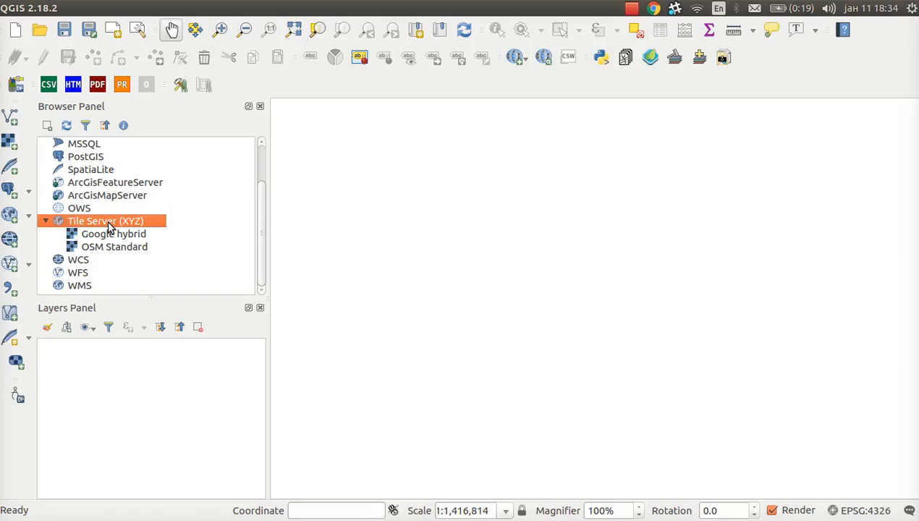
pyautogui.rightClick(108, 227)
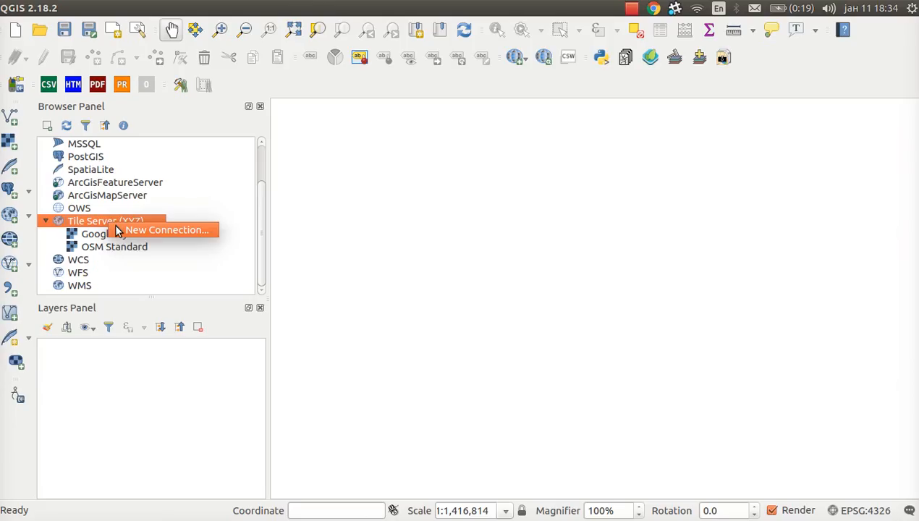
pyautogui.click(117, 230)
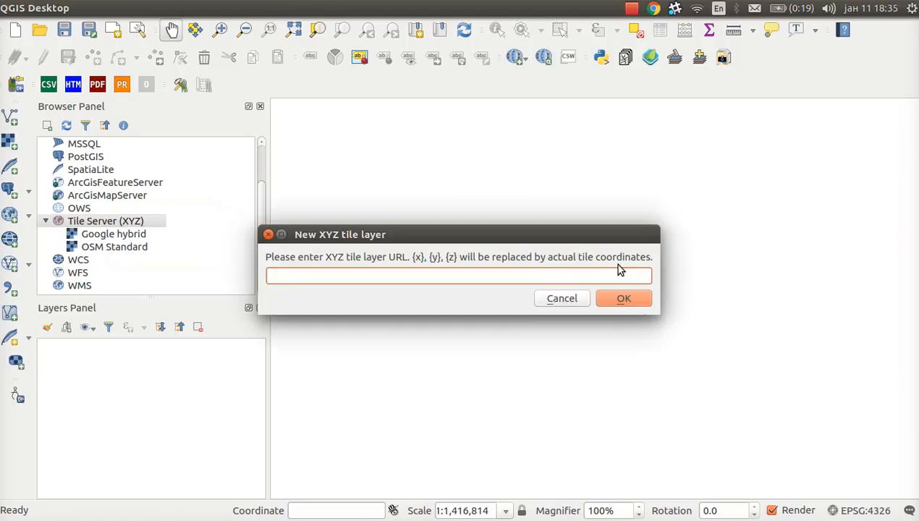
pyautogui.click(268, 234)
# Add three new layer groups to the project.
pyautogui.click(66, 327)
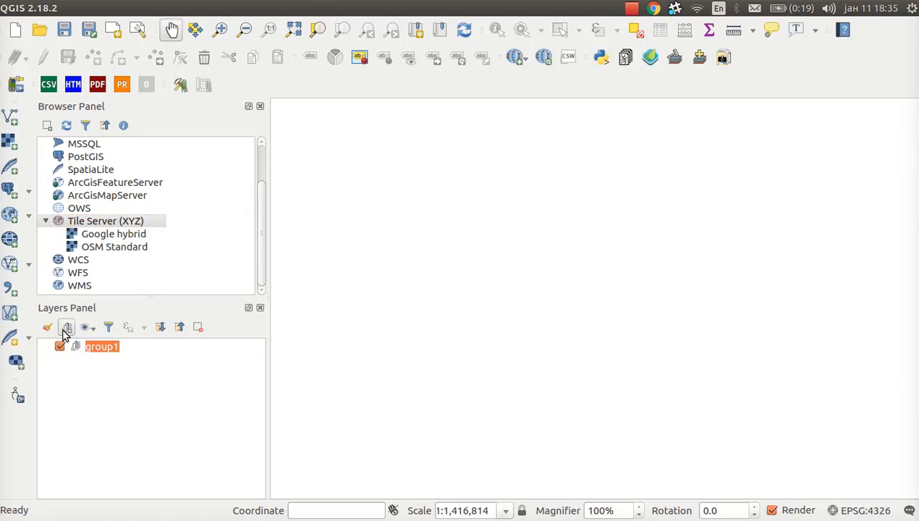
pyautogui.click(66, 328)
pyautogui.click(66, 327)
pyautogui.click(72, 379)
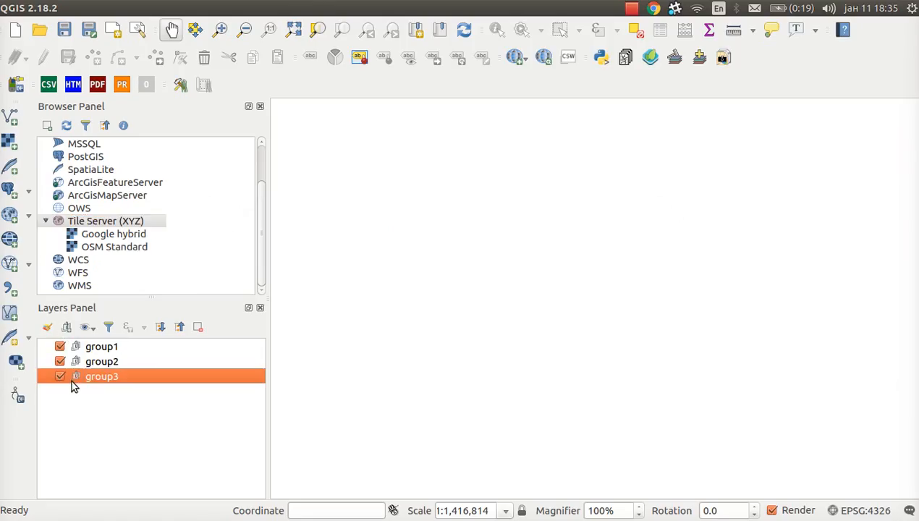
# Rename the layer group group3 as BaseLayer.
pyautogui.rightClick(79, 376)
pyautogui.click(110, 388)
pyautogui.rightClick(109, 389)
pyautogui.click(105, 379)
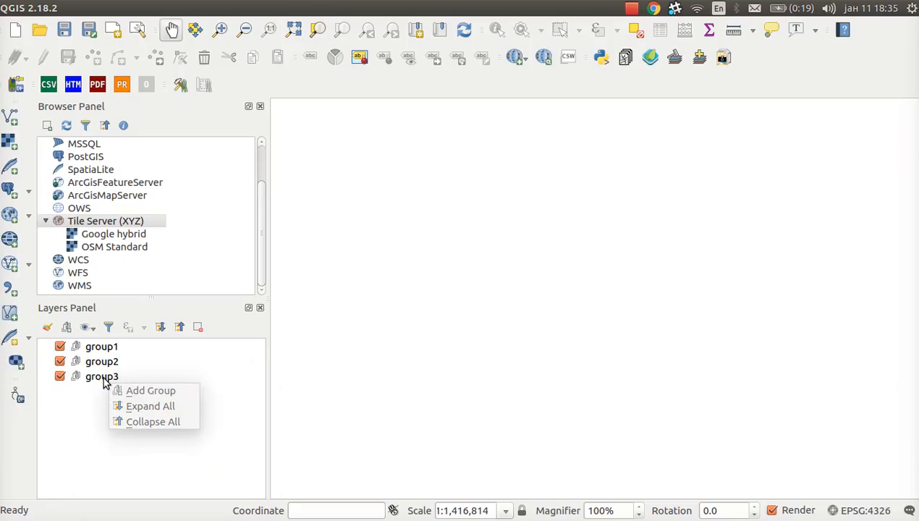
pyautogui.rightClick(105, 378)
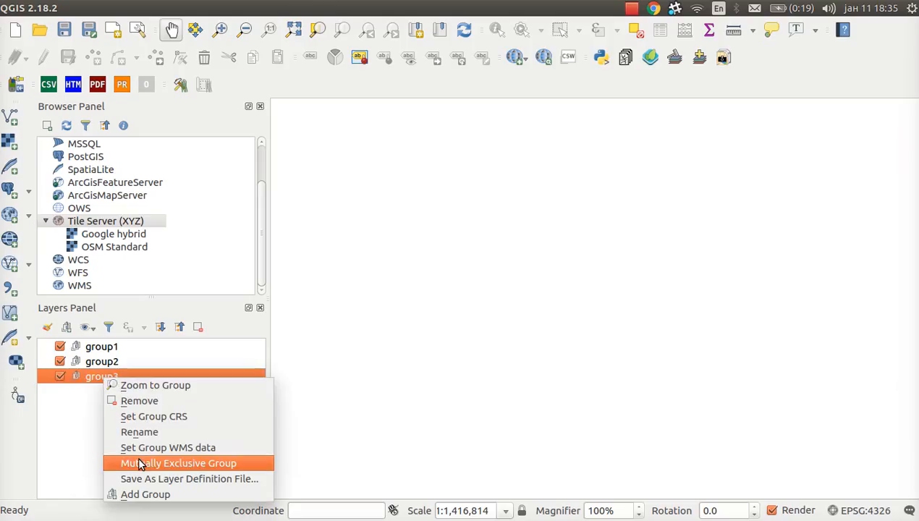
pyautogui.click(142, 433)
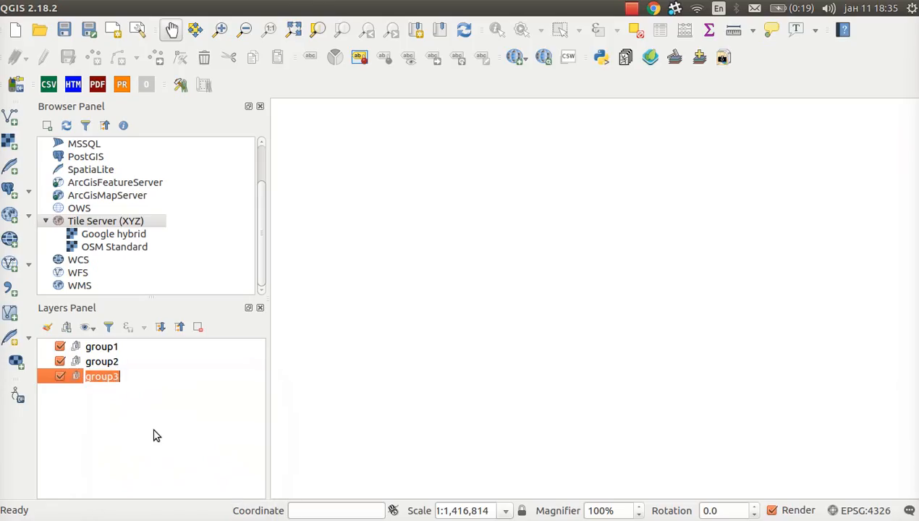
pyautogui.write('BaseLay')
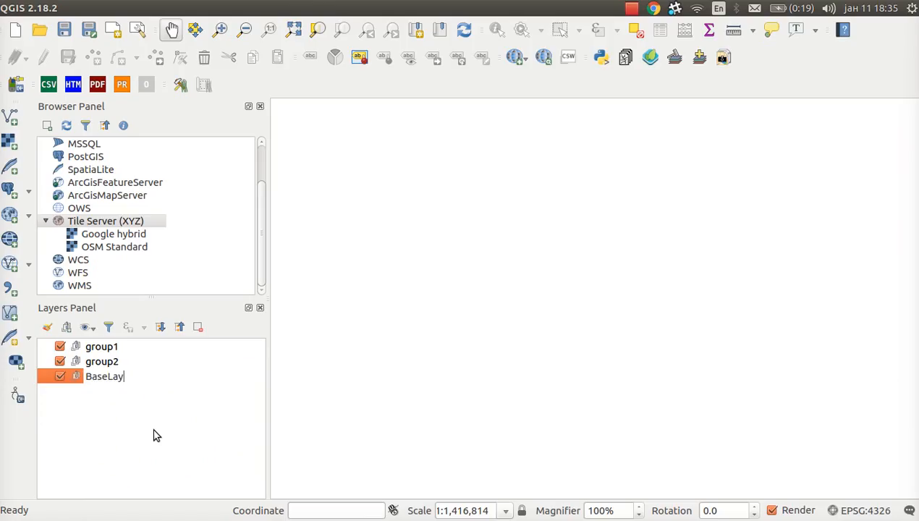
pyautogui.write('er')
pyautogui.press('Return')
# Rename the layer group group2 as Point.
pyautogui.rightClick(108, 363)
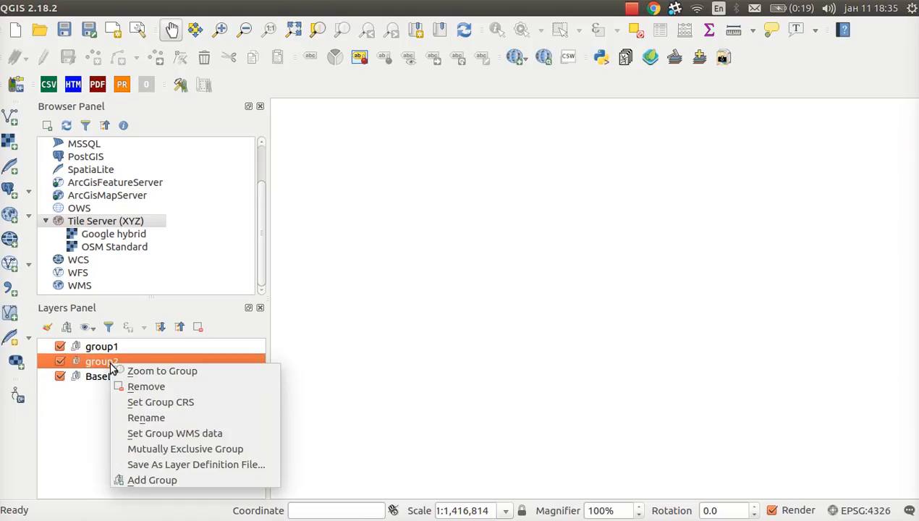
pyautogui.click(154, 419)
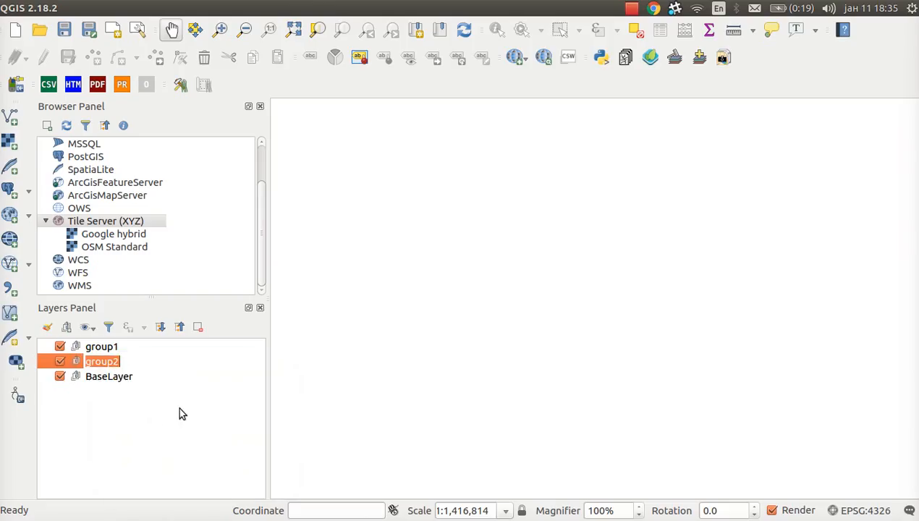
pyautogui.write('Crum')
pyautogui.press('BackSpace')
pyautogui.press('BackSpace')
pyautogui.press('BackSpace')
pyautogui.press('BackSpace')
pyautogui.write('Point')
pyautogui.press('Return')
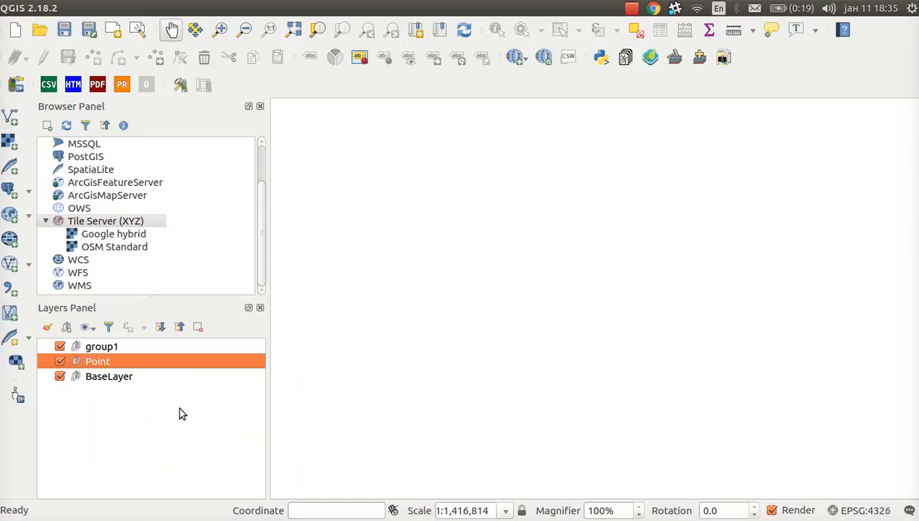
# Change the name of the Point group to the plural Points.
pyautogui.rightClick(177, 365)
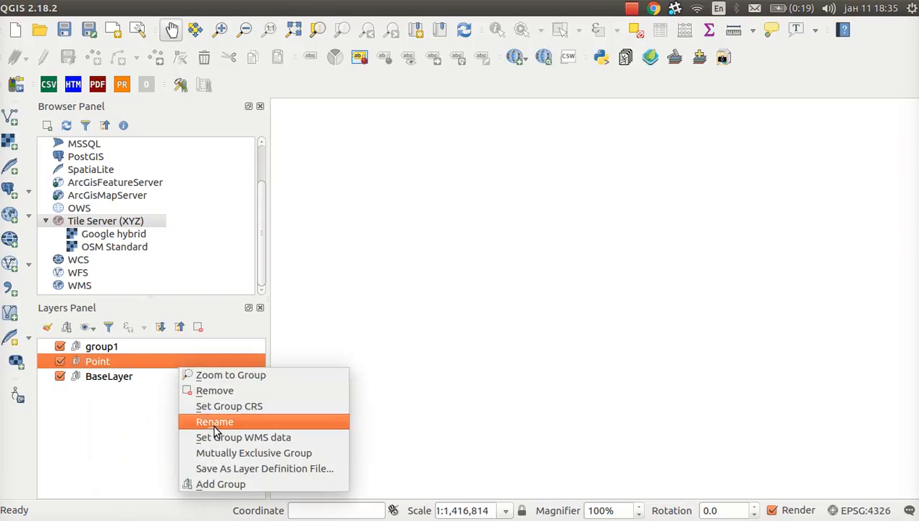
pyautogui.click(218, 420)
pyautogui.click(140, 363)
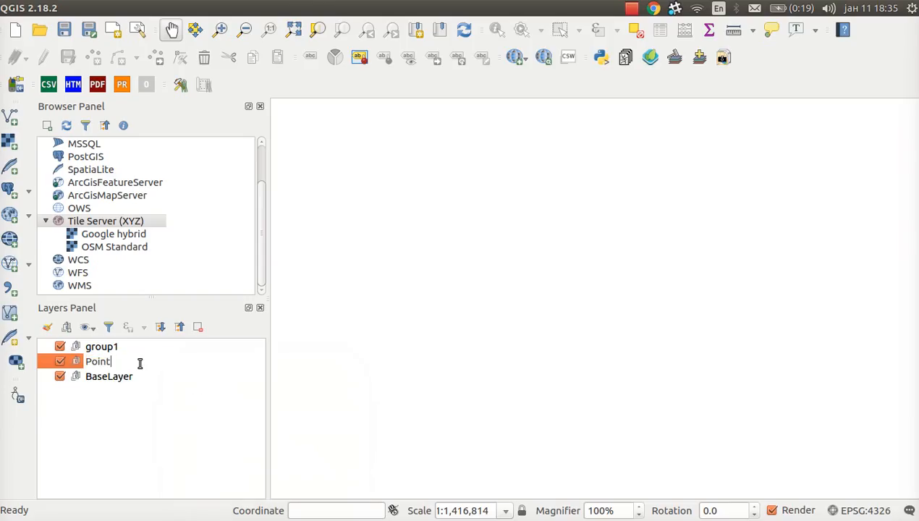
pyautogui.write('s')
# Rename the layer group group1 as HeatMap.
pyautogui.click(120, 349)
pyautogui.rightClick(121, 351)
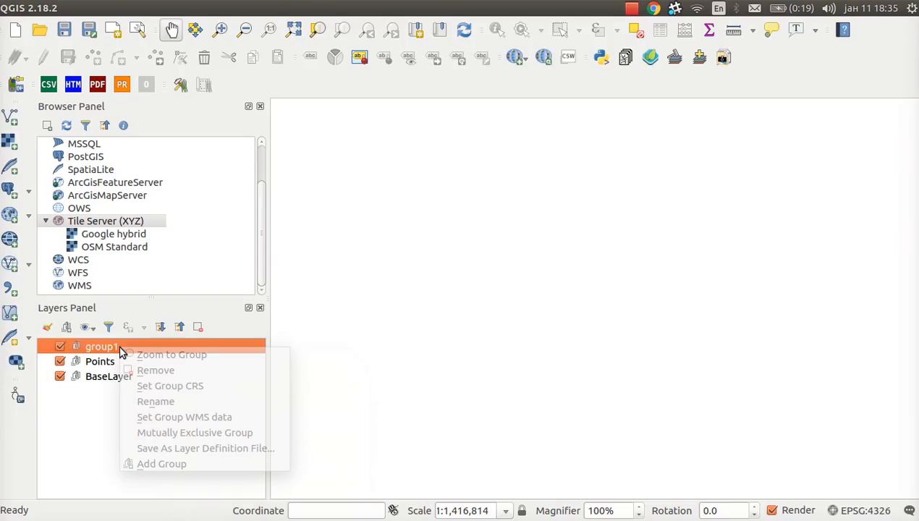
pyautogui.click(152, 402)
pyautogui.write('g')
pyautogui.press('BackSpace')
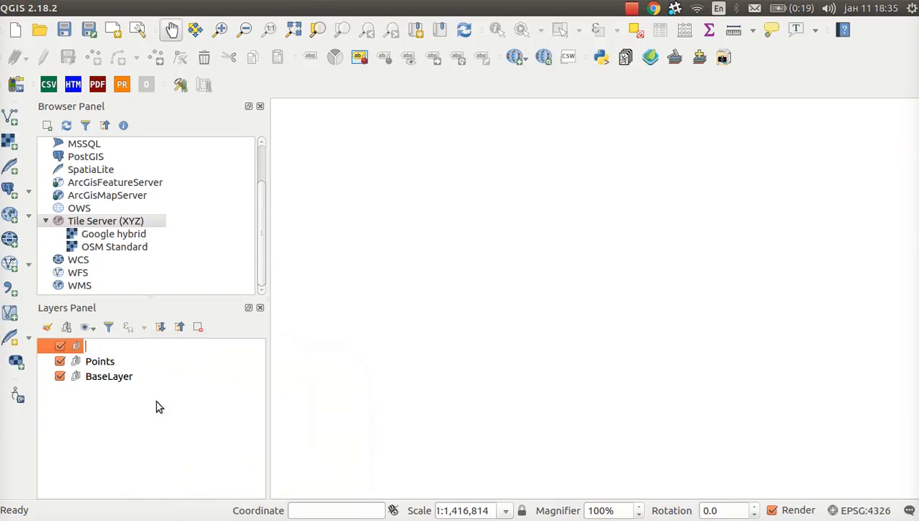
pyautogui.write('HeatMap')
pyautogui.press('Return')
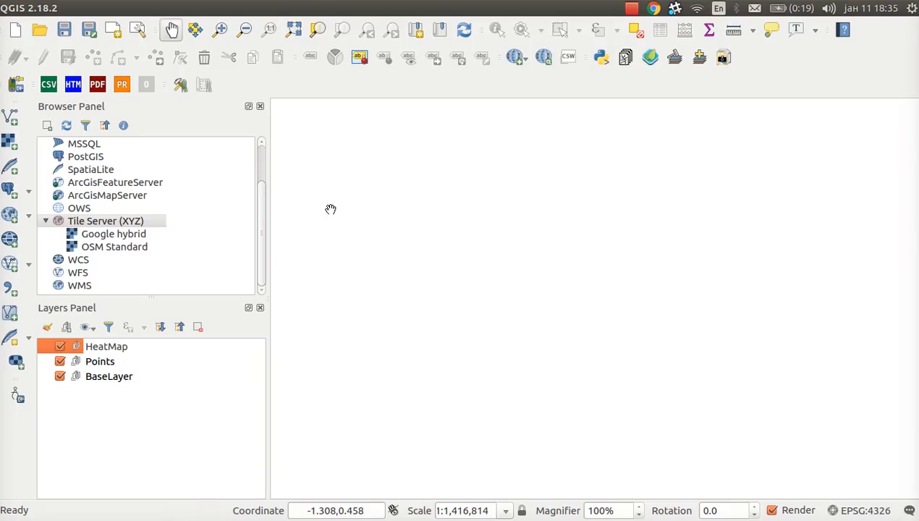
# Add the Google hybrid and OSM Standard tile layers to the BaseLayer group.
pyautogui.click(101, 381)
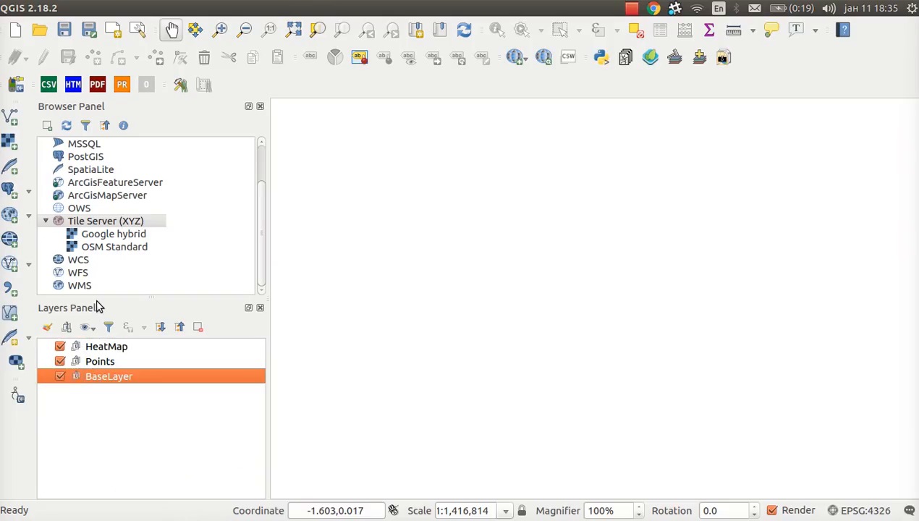
pyautogui.click(105, 233)
pyautogui.doubleClick(105, 234)
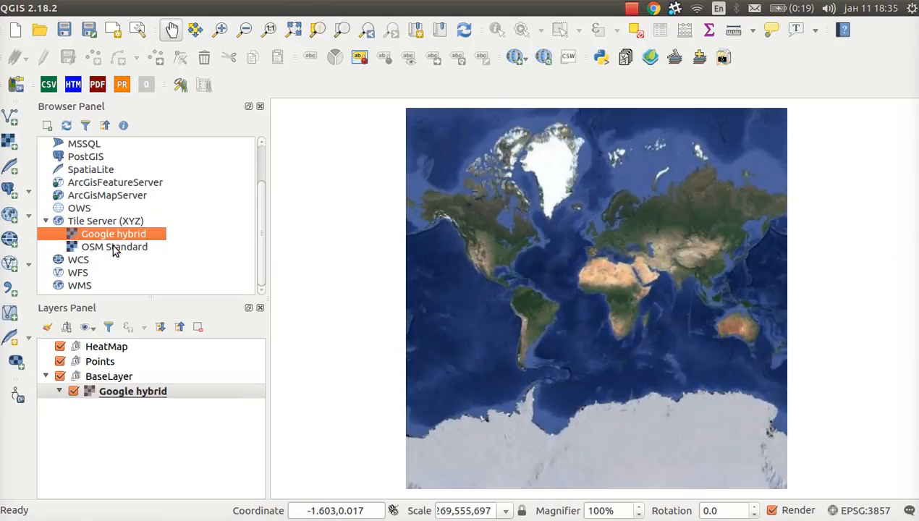
pyautogui.doubleClick(115, 246)
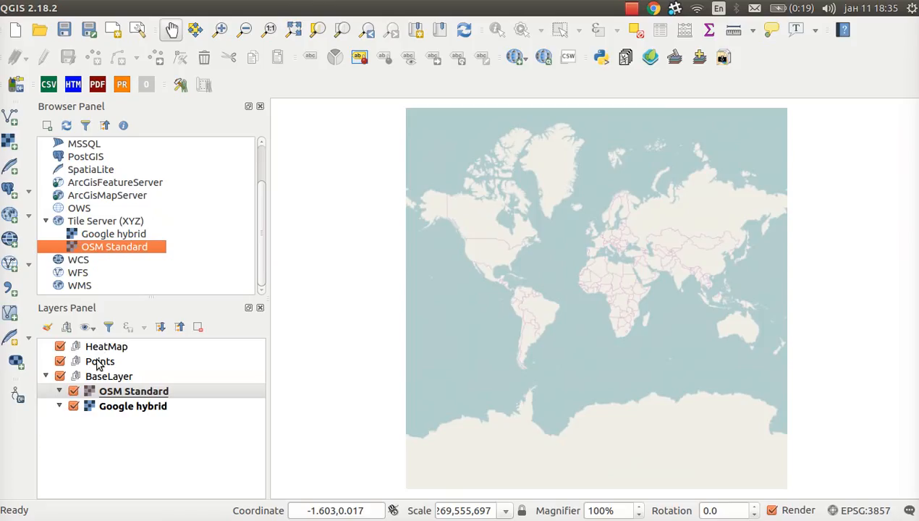
# Hide the OSM Standard layer and bring the United States into view on the Google hybrid map.
pyautogui.click(73, 391)
pyautogui.scroll(2, 501, 287)
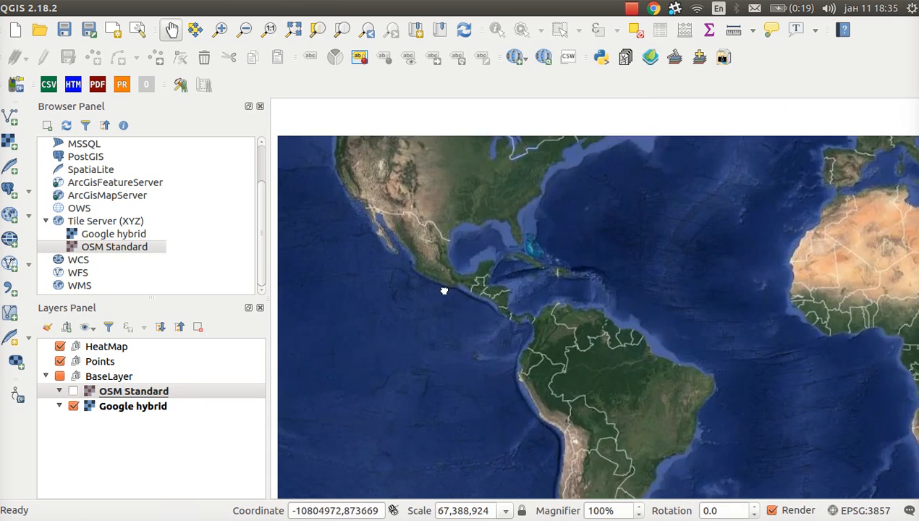
pyautogui.moveTo(431, 207); pyautogui.dragTo(451, 303)
pyautogui.scroll(1, 416, 294)
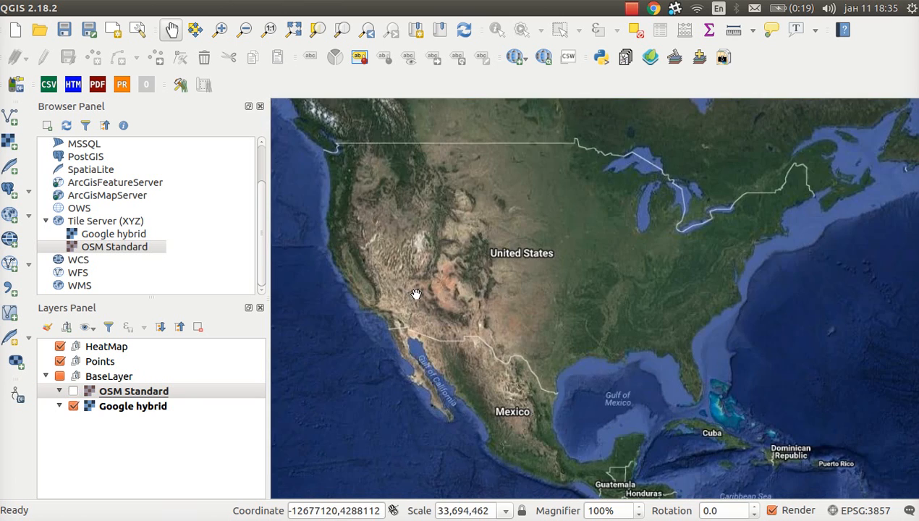
pyautogui.scroll(2, 416, 293)
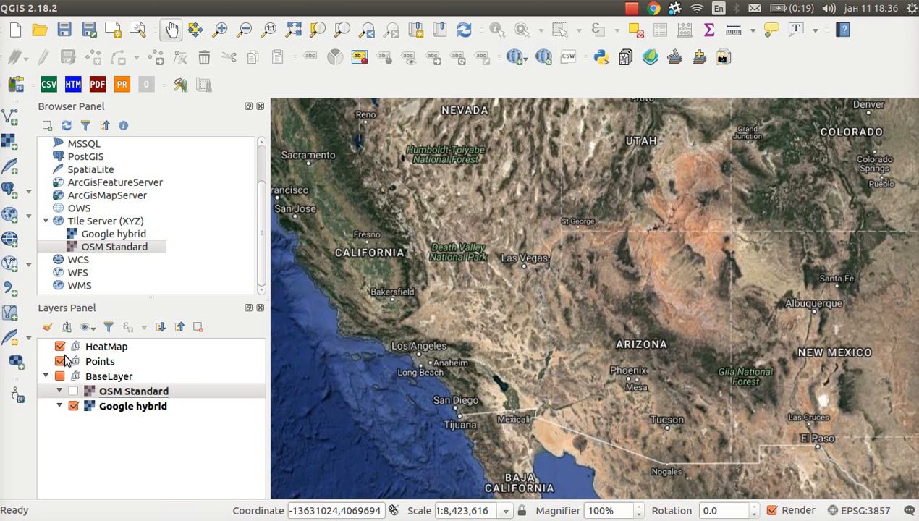
pyautogui.click(10, 289)
pyautogui.click(498, 85)
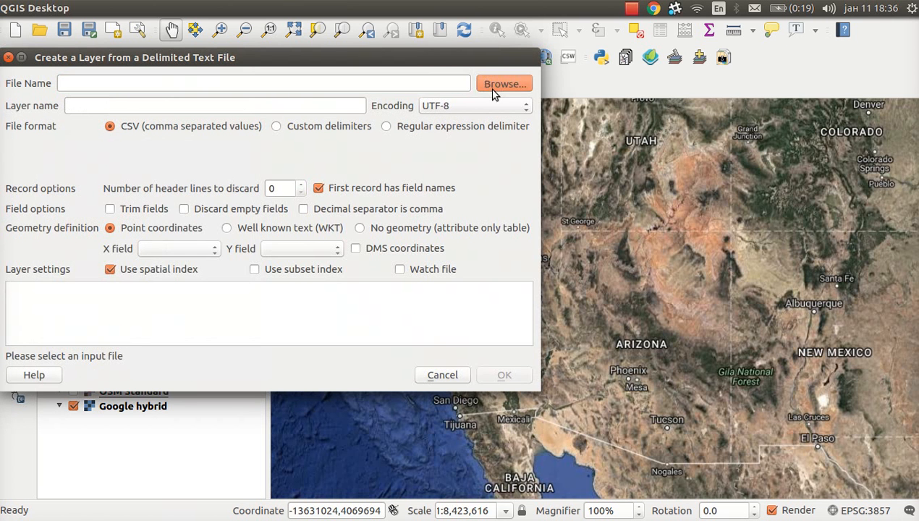
pyautogui.click(9, 57)
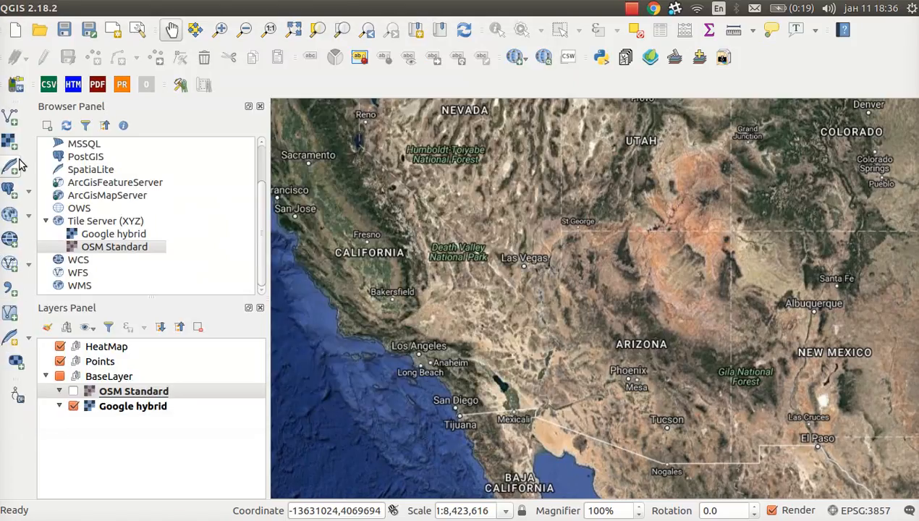
# Add crumbsForClusterBigBoxError_201612.csv from Downloads as a delimited text point layer named Crumbs in WGS 84 (EPSG:4326).
pyautogui.click(15, 289)
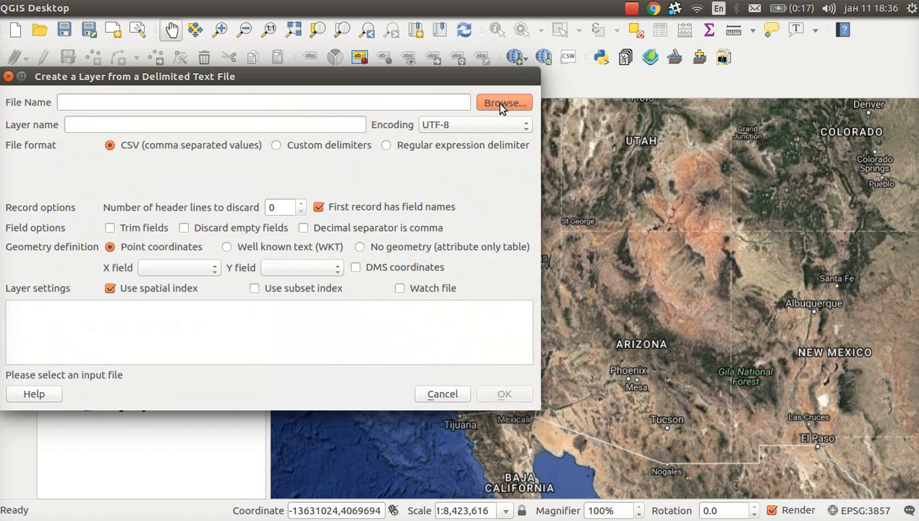
pyautogui.click(496, 102)
pyautogui.doubleClick(239, 211)
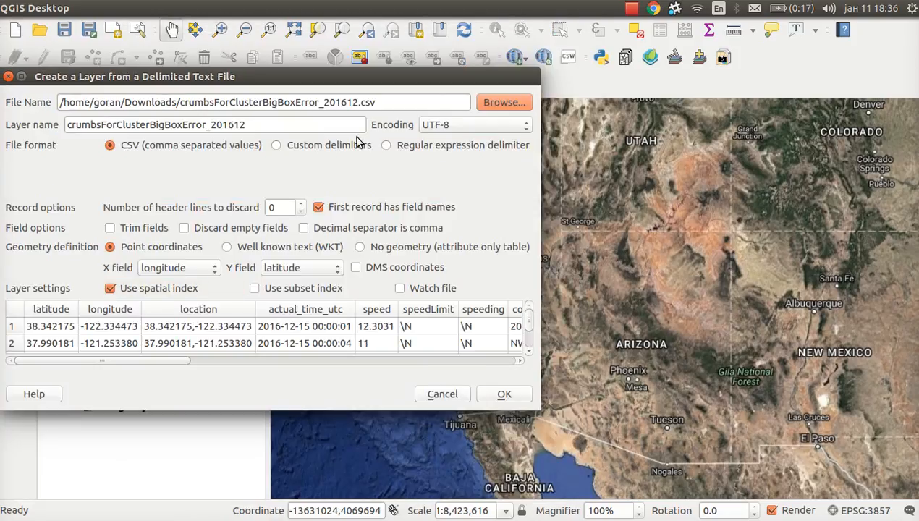
pyautogui.moveTo(254, 125); pyautogui.dragTo(64, 118)
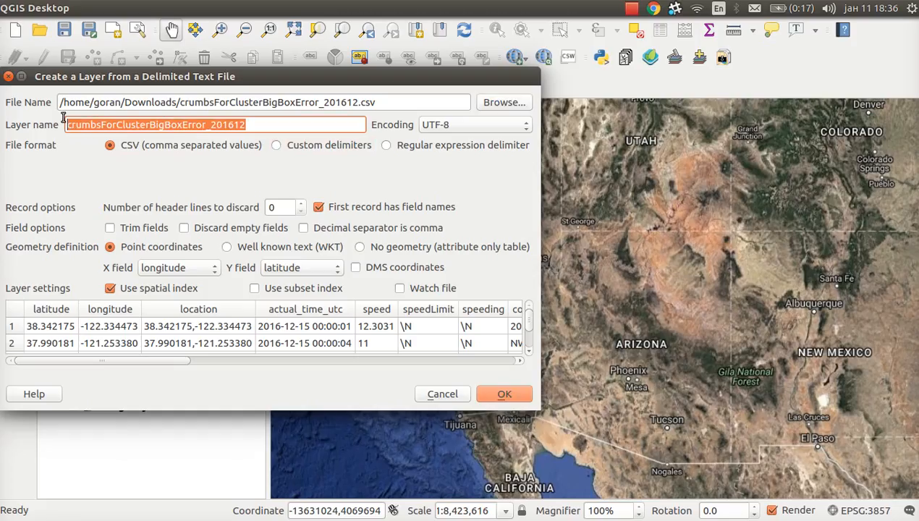
pyautogui.write('Ce')
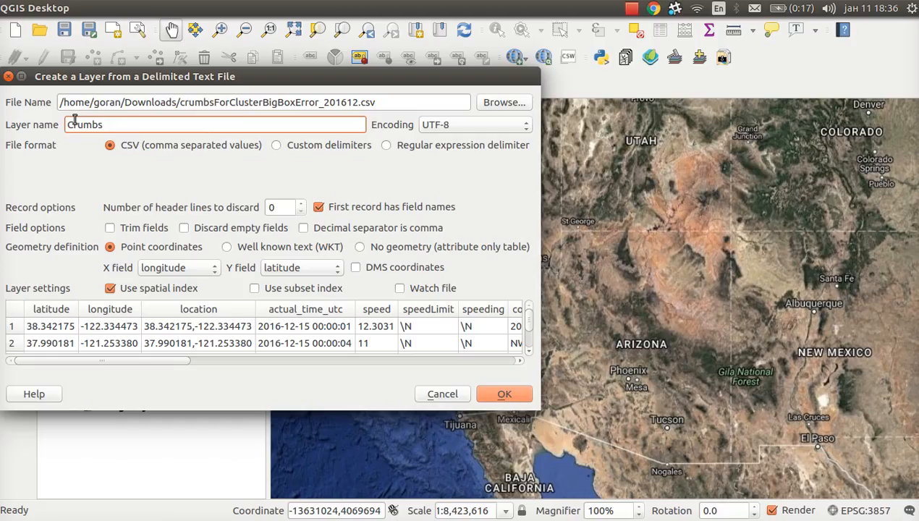
pyautogui.click(492, 395)
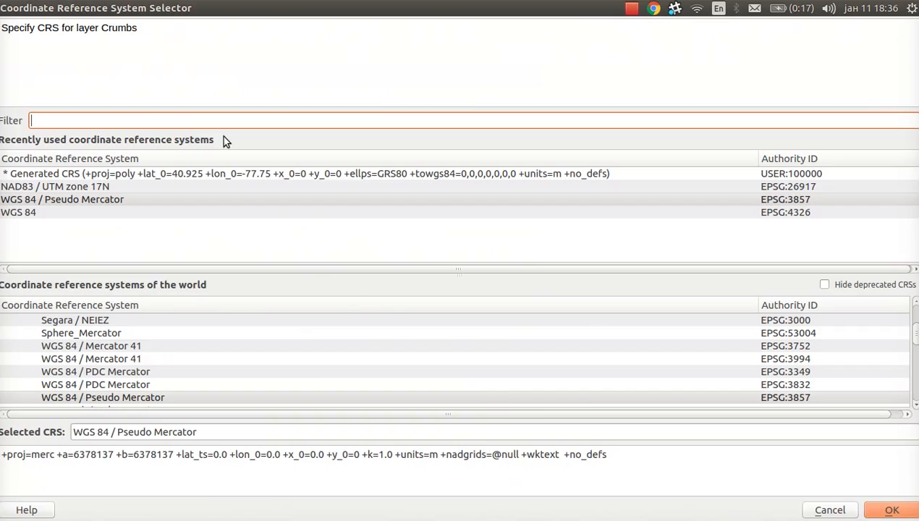
pyautogui.click(17, 211)
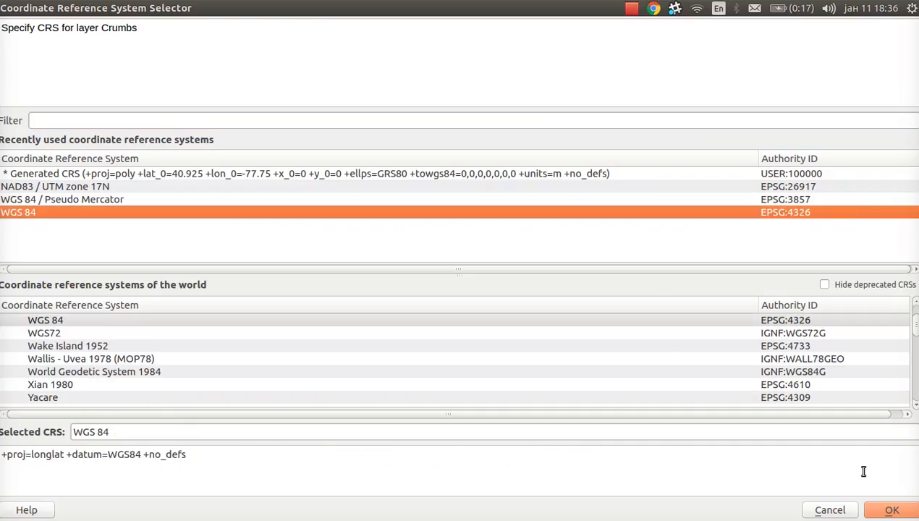
pyautogui.click(891, 510)
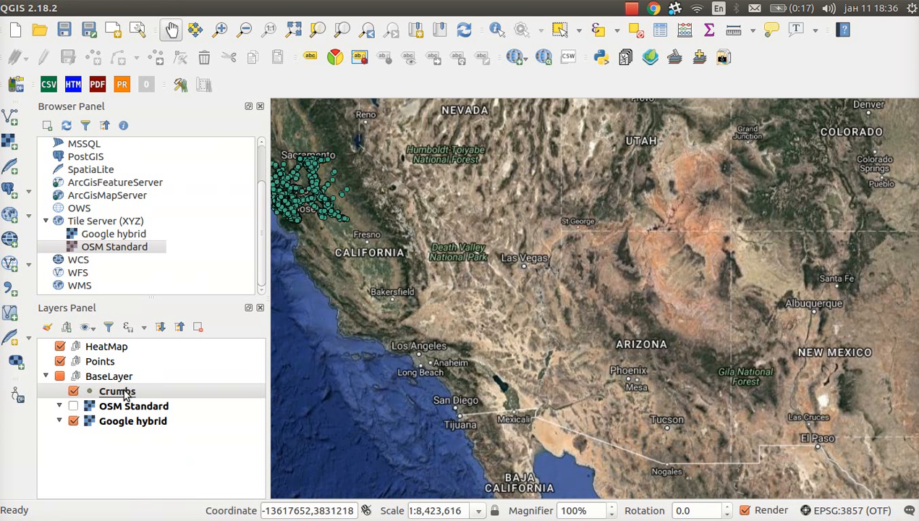
# Change the marker color of the Crumbs points to a bright saturated blue.
pyautogui.moveTo(388, 258); pyautogui.dragTo(501, 299)
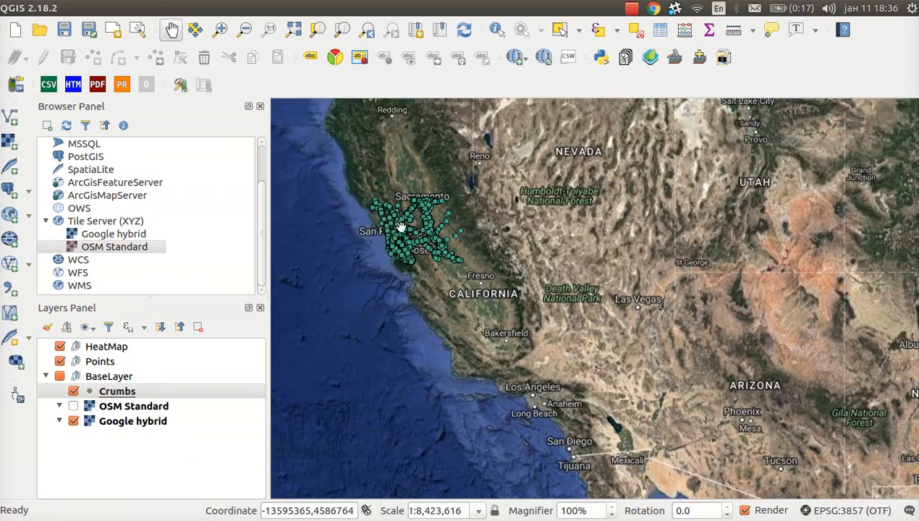
pyautogui.scroll(2, 401, 227)
pyautogui.moveTo(401, 227); pyautogui.dragTo(439, 238)
pyautogui.scroll(1, 441, 239)
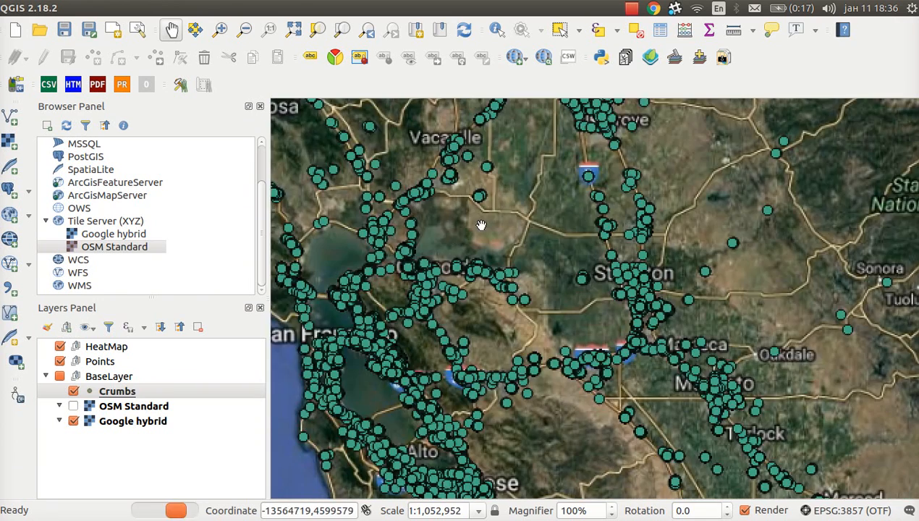
pyautogui.rightClick(119, 394)
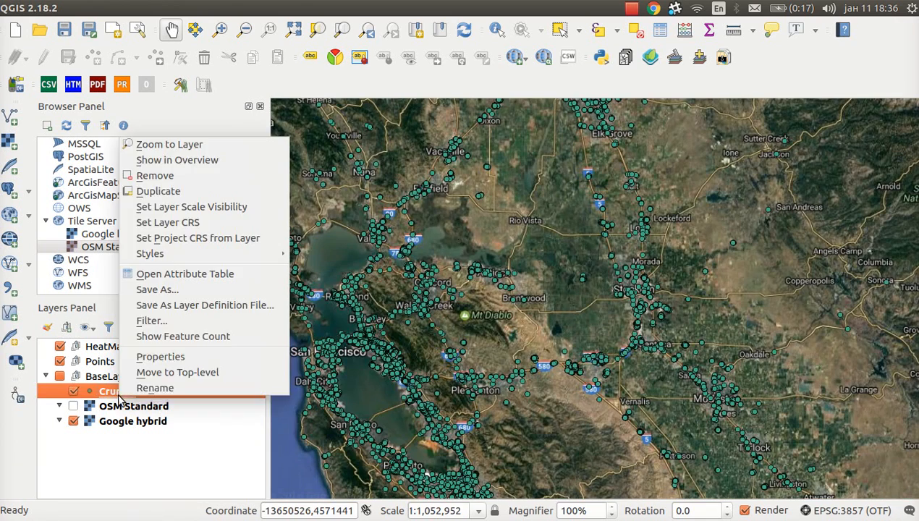
pyautogui.click(160, 358)
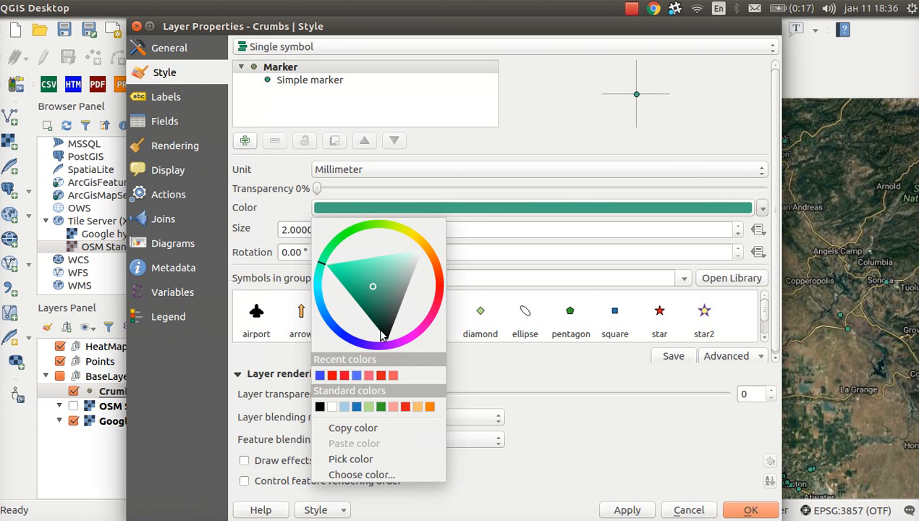
pyautogui.moveTo(381, 335); pyautogui.dragTo(351, 333)
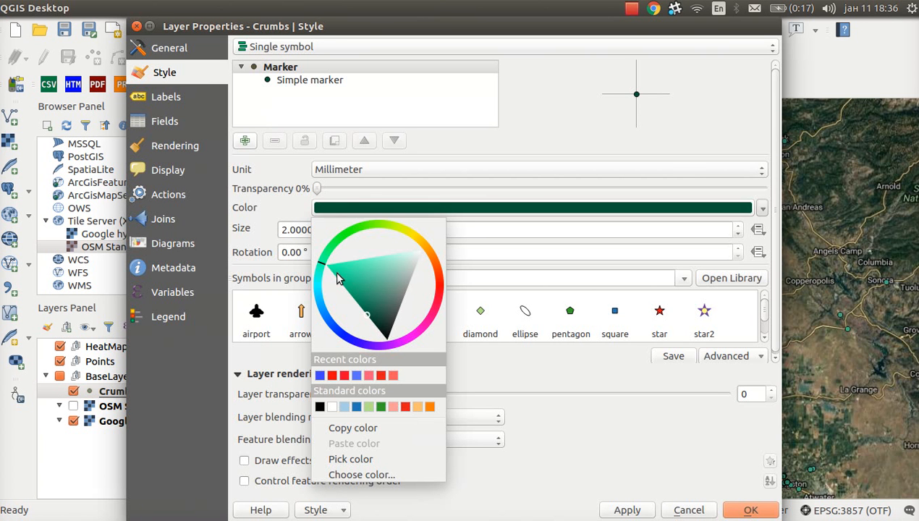
pyautogui.moveTo(320, 267)
pyautogui.mouseDown()
pyautogui.moveTo(334, 327)
pyautogui.moveTo(364, 348)
pyautogui.moveTo(344, 334)
pyautogui.mouseUp()
pyautogui.click(352, 328)
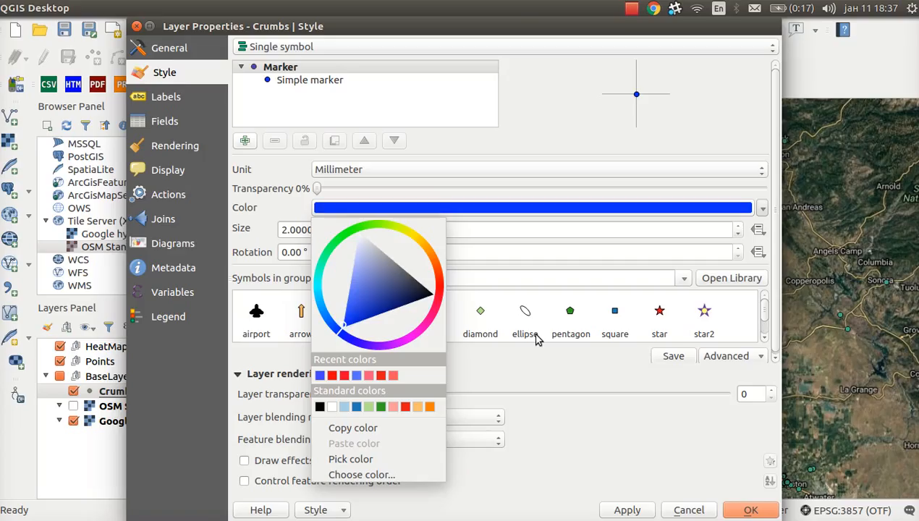
pyautogui.click(621, 513)
pyautogui.click(629, 511)
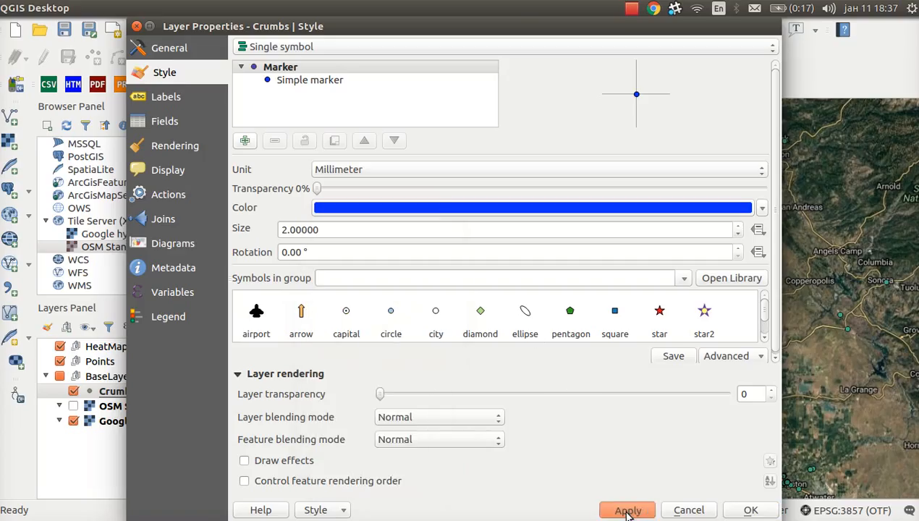
pyautogui.click(748, 511)
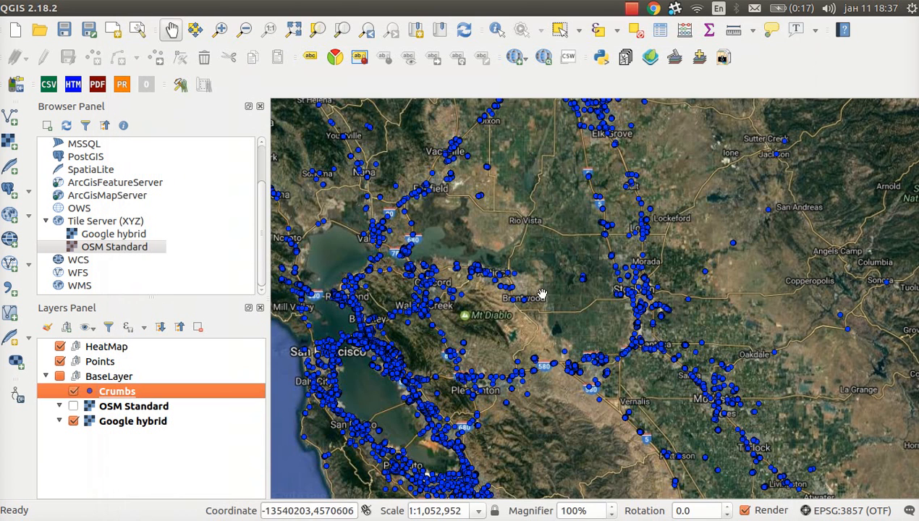
# Move the Crumbs layer out of the BaseLayer group into the Points group.
pyautogui.moveTo(477, 318); pyautogui.dragTo(501, 308)
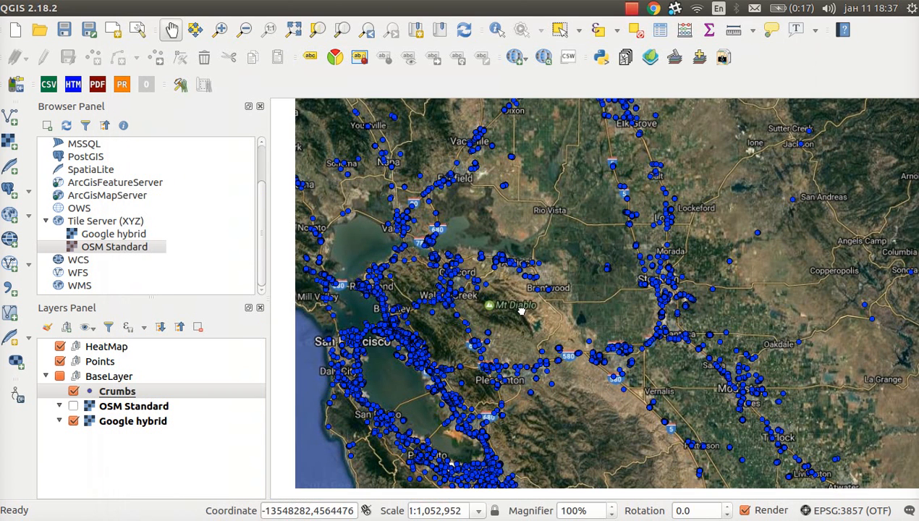
pyautogui.click(105, 349)
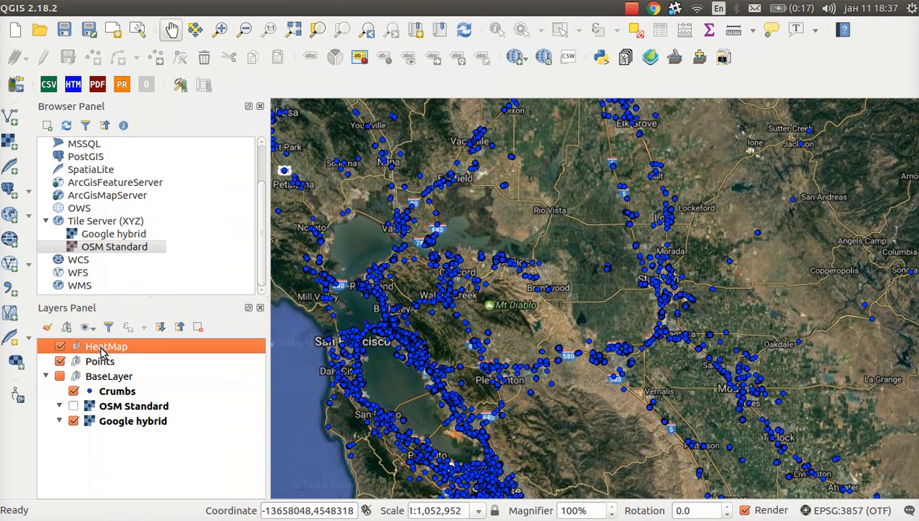
pyautogui.click(86, 392)
pyautogui.moveTo(102, 391); pyautogui.dragTo(143, 367)
pyautogui.click(109, 363)
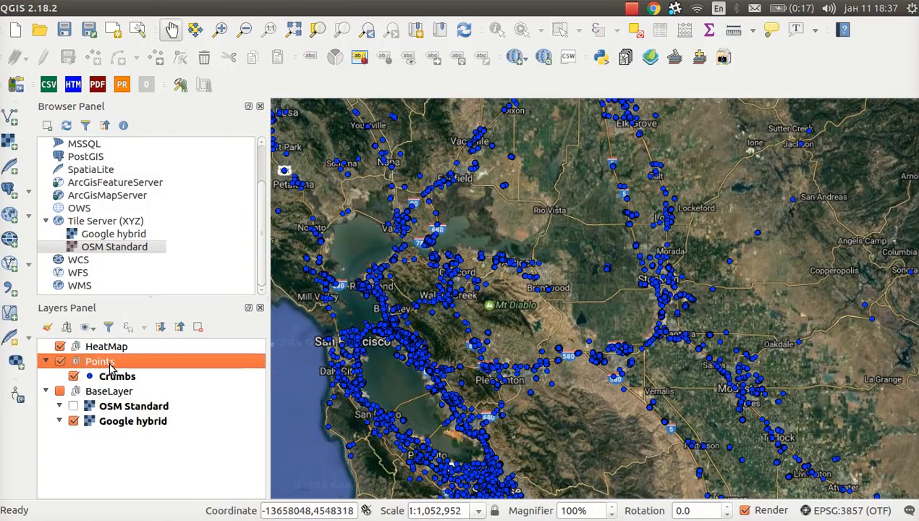
# Make the HeatMap group the current group in the layer tree and keep it visible.
pyautogui.click(87, 350)
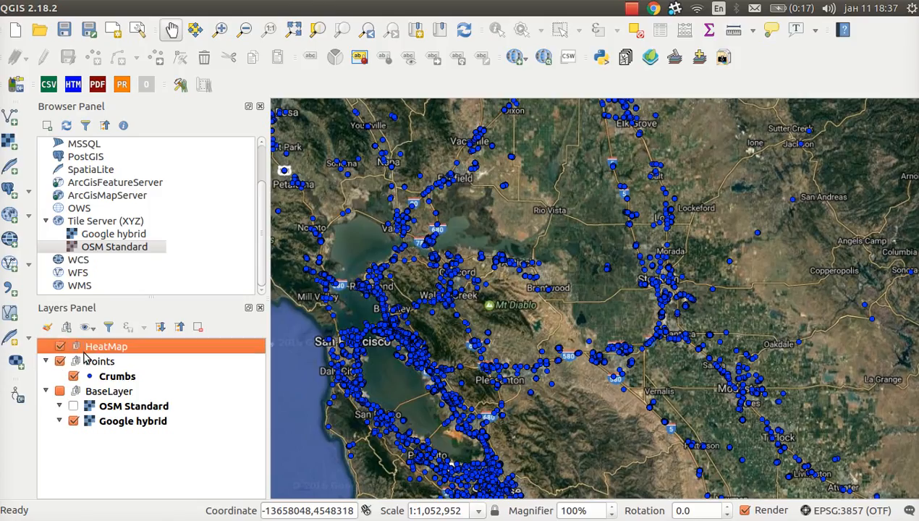
pyautogui.click(60, 347)
pyautogui.click(60, 347)
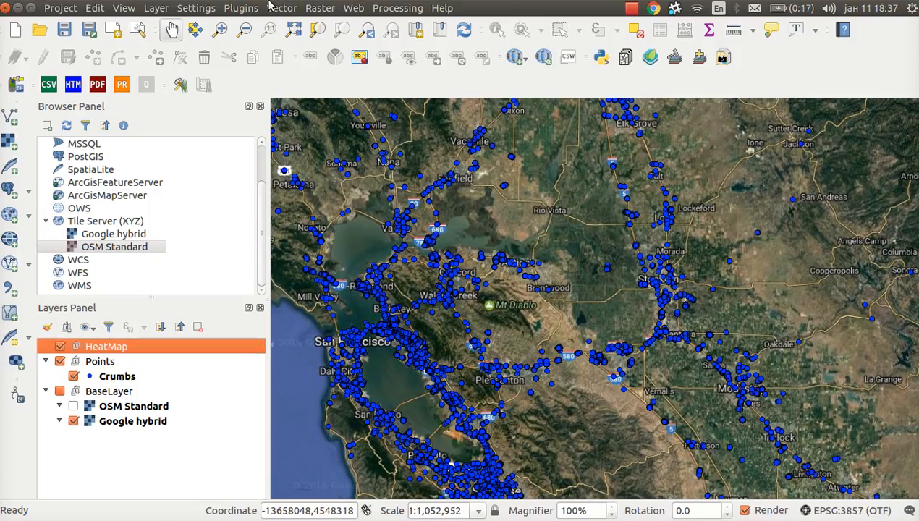
# Search the installed plugins for "heat" to check whether the Heatmap plugin is enabled.
pyautogui.click(241, 9)
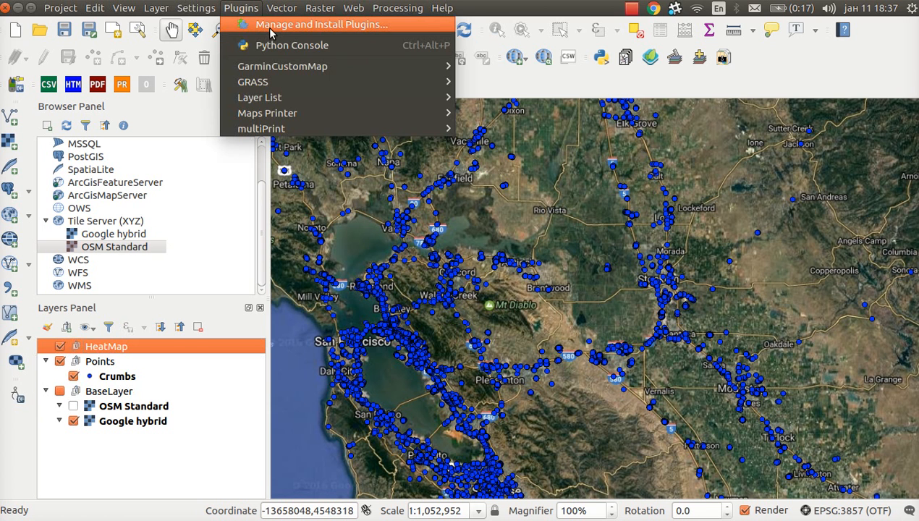
pyautogui.click(272, 28)
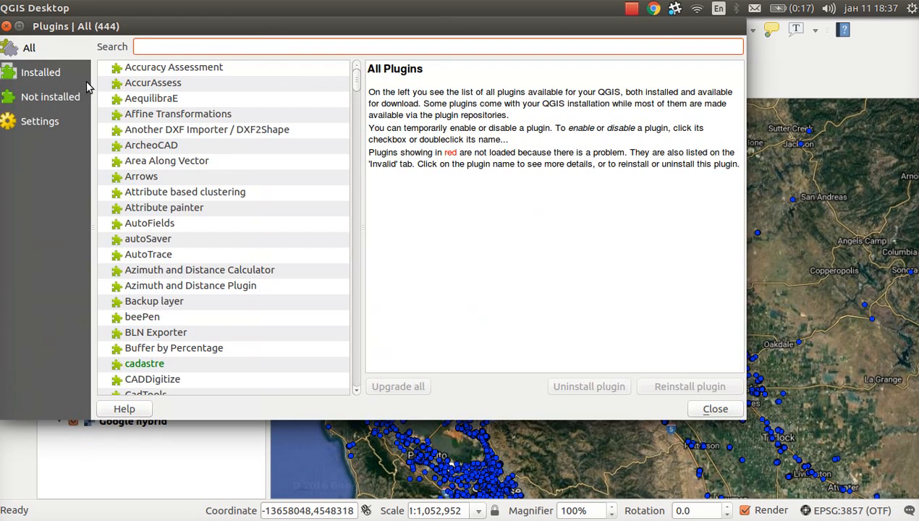
pyautogui.click(43, 73)
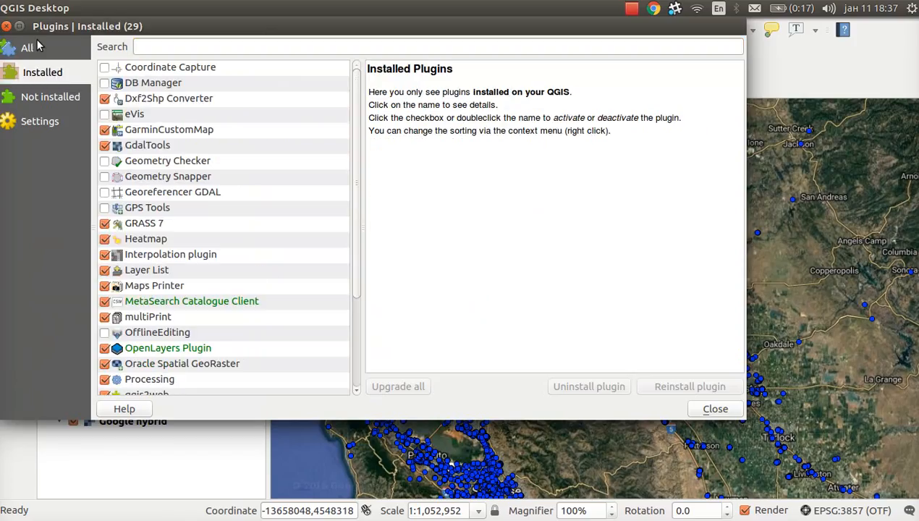
pyautogui.click(165, 47)
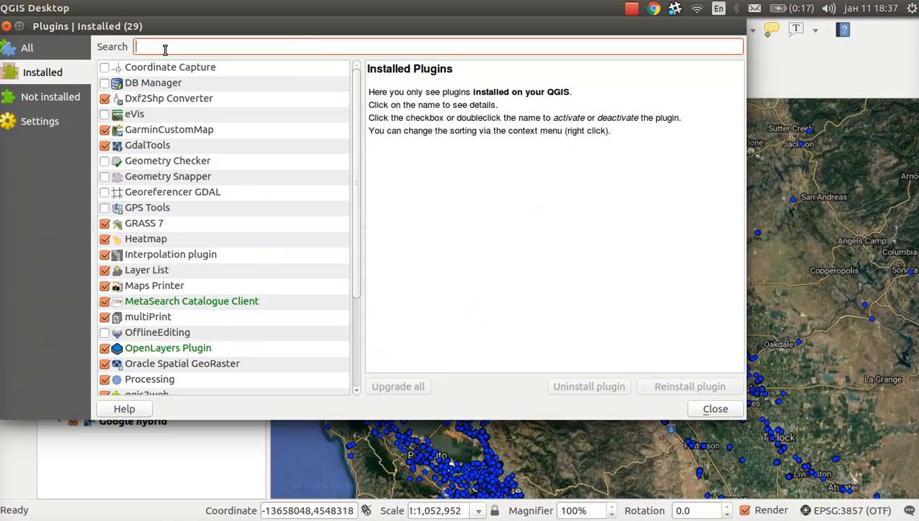
pyautogui.write('heat')
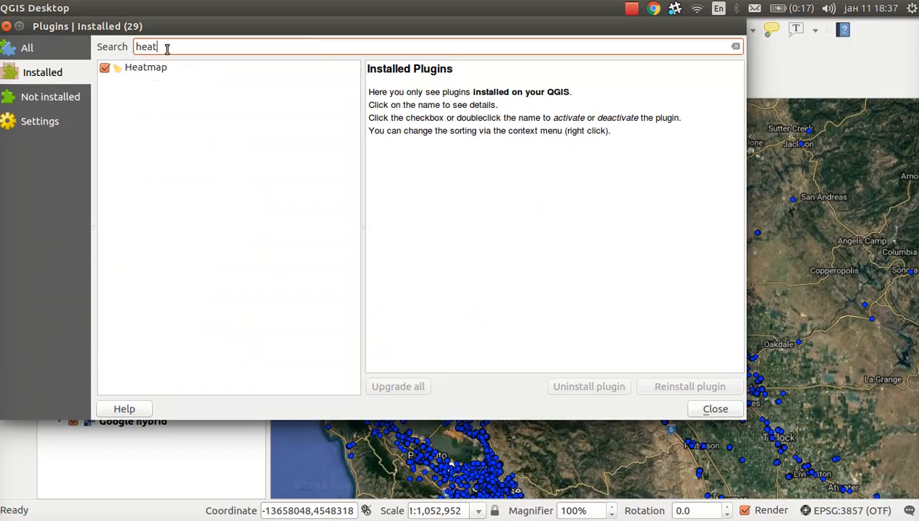
pyautogui.press('BackSpace')
pyautogui.press('BackSpace')
pyautogui.press('BackSpace')
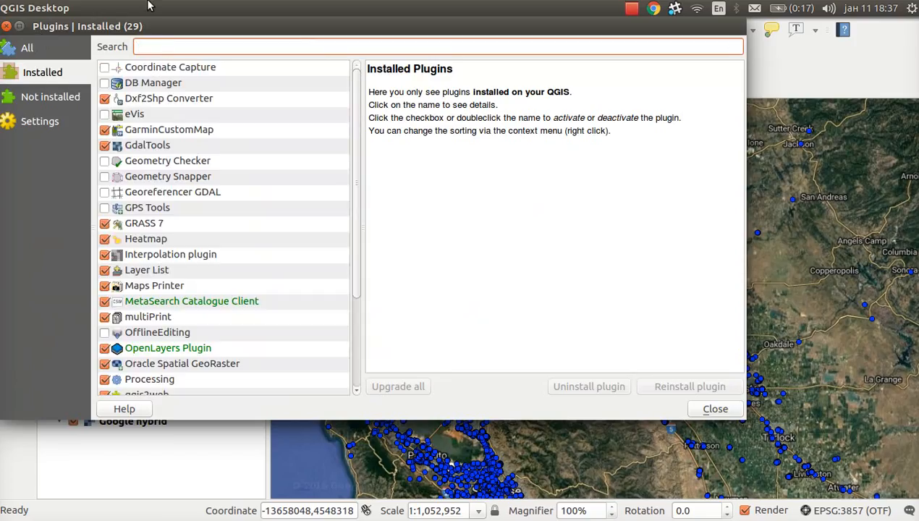
pyautogui.click(9, 28)
# Open the Heatmap plugin's settings for generating a raster from the point layer.
pyautogui.click(326, 10)
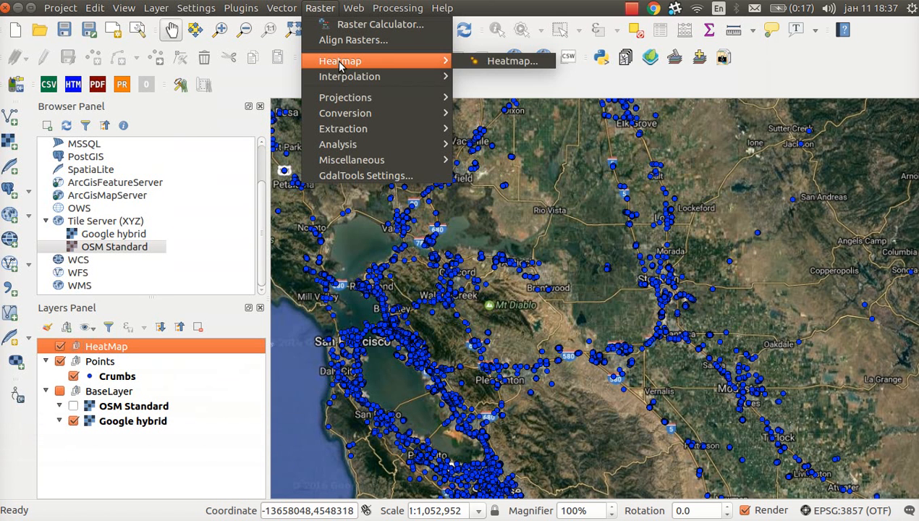
pyautogui.click(482, 61)
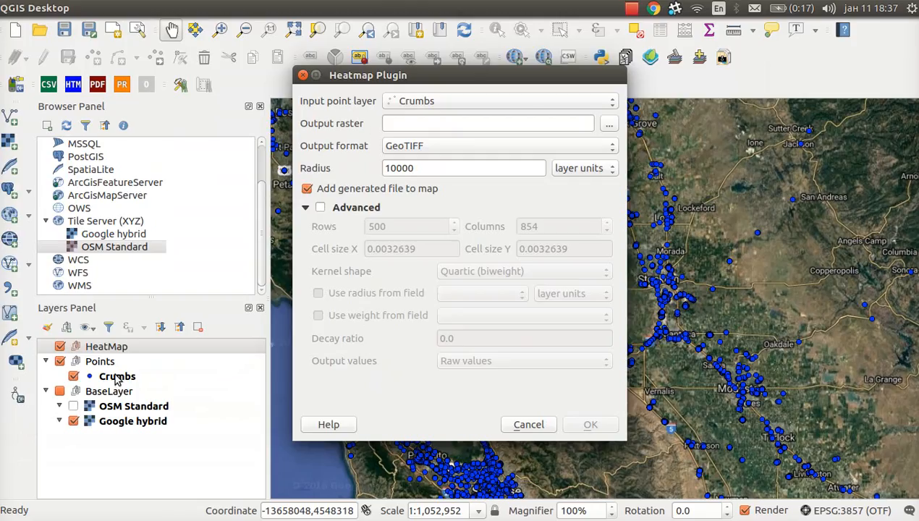
pyautogui.click(608, 124)
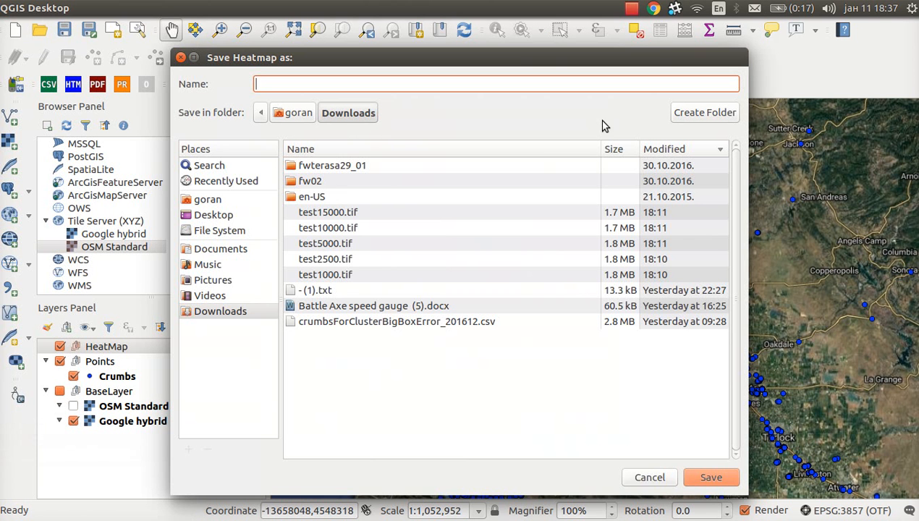
pyautogui.click(375, 276)
pyautogui.click(709, 477)
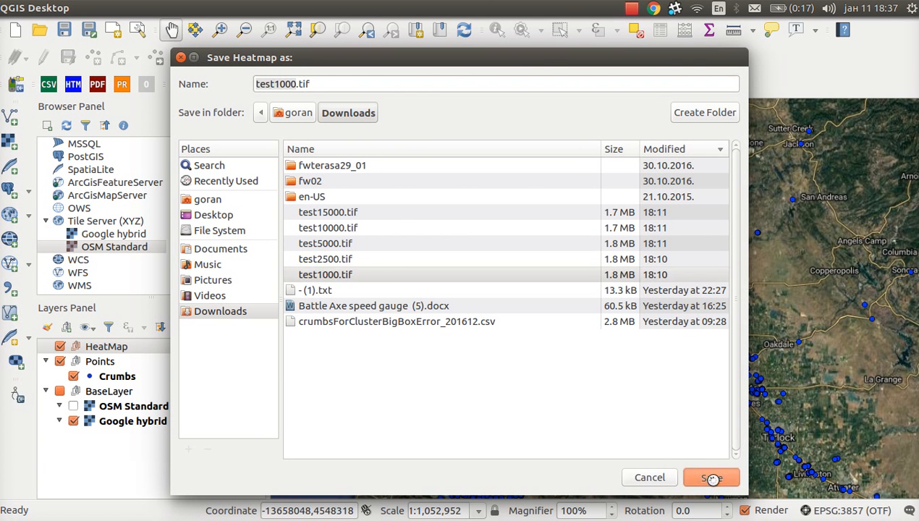
pyautogui.click(544, 342)
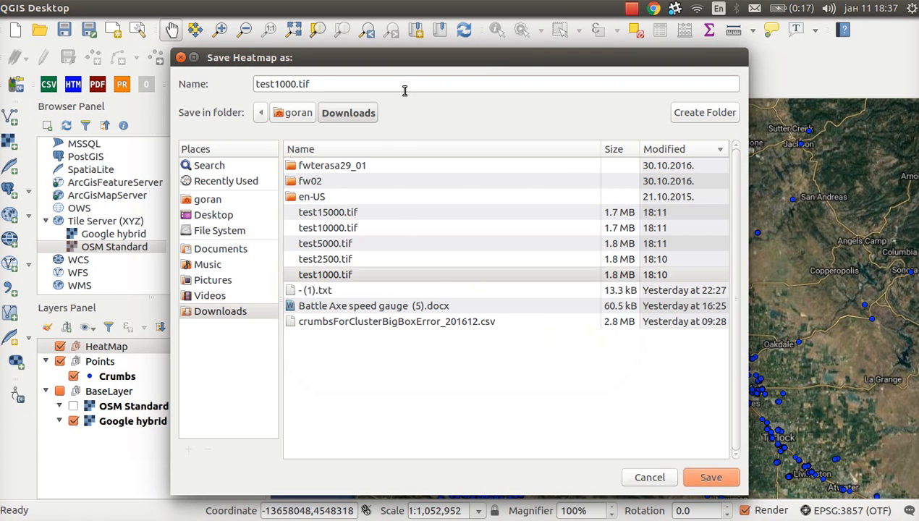
pyautogui.click(642, 478)
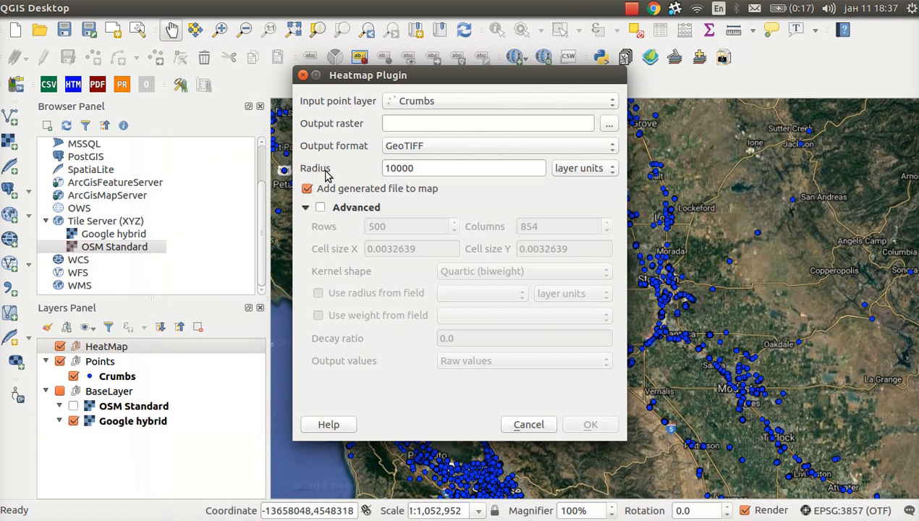
# Generate a heatmap raster from Crumbs with a radius of 1000 layer units, overwriting test1000.tif in the Downloads folder.
pyautogui.click(438, 169)
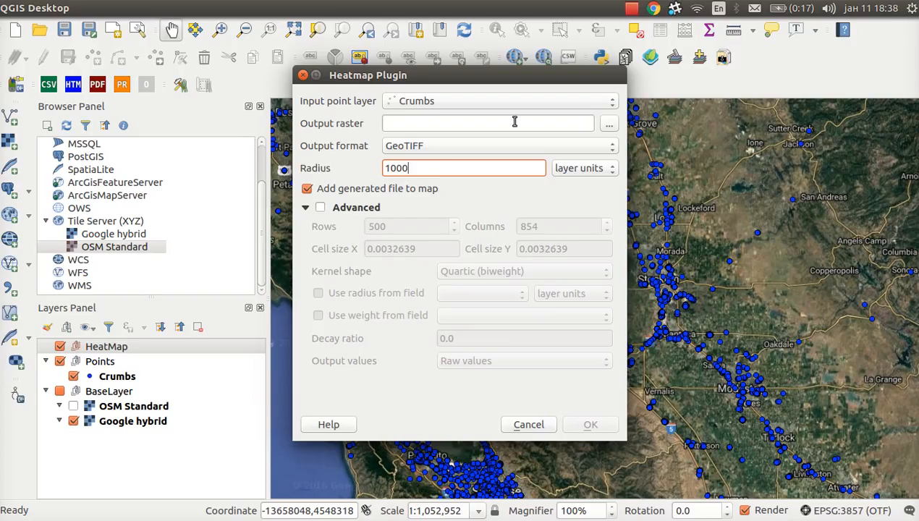
pyautogui.click(609, 124)
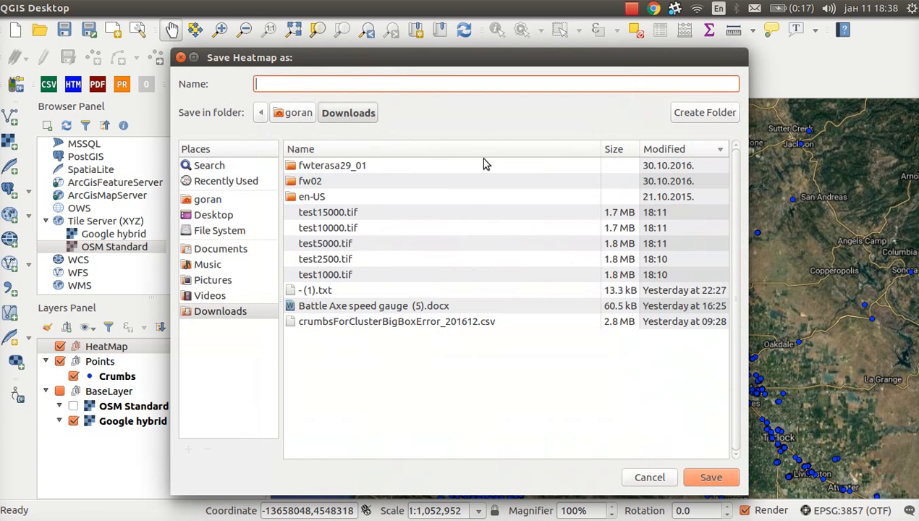
pyautogui.click(388, 275)
pyautogui.click(709, 477)
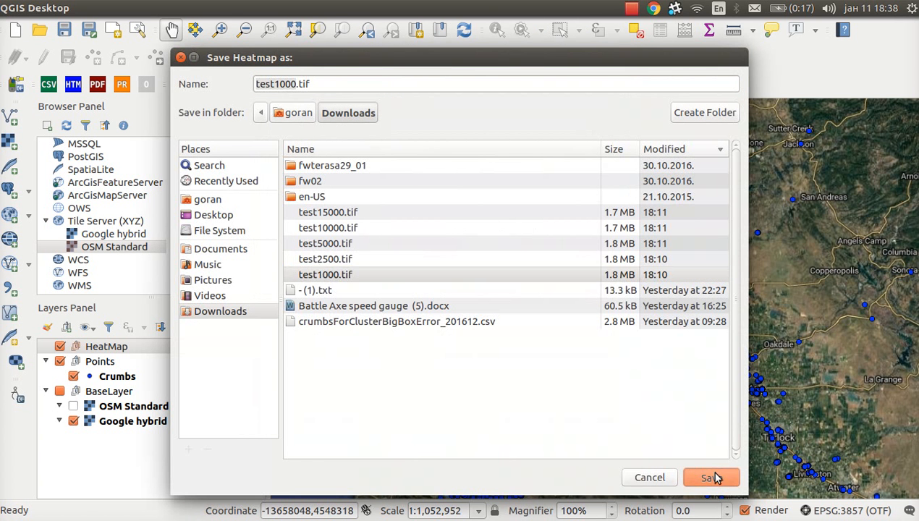
pyautogui.click(574, 337)
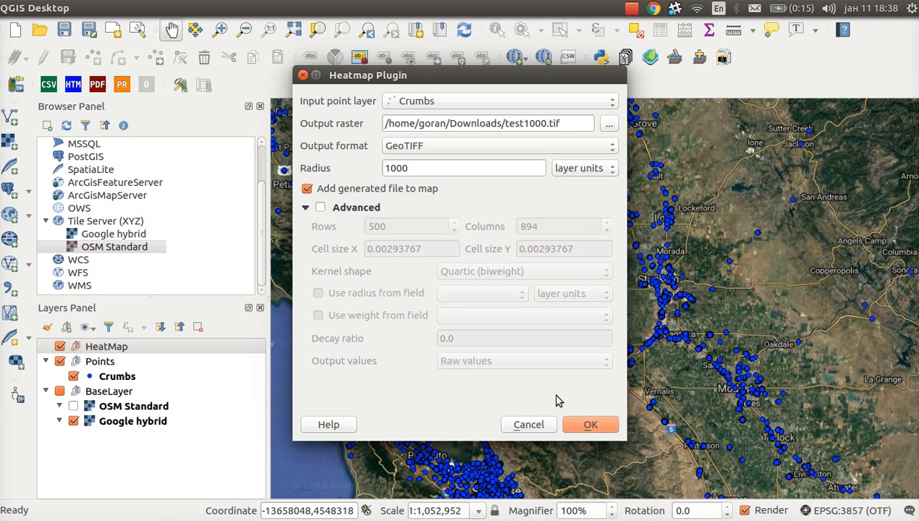
pyautogui.click(590, 426)
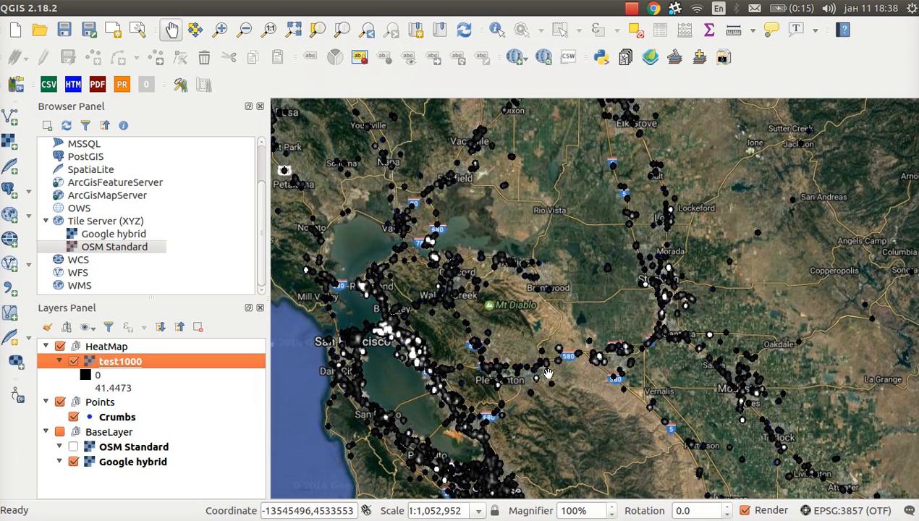
# Set the test1000 layer's global transparency to 36% in its layer properties.
pyautogui.moveTo(429, 319); pyautogui.dragTo(443, 243)
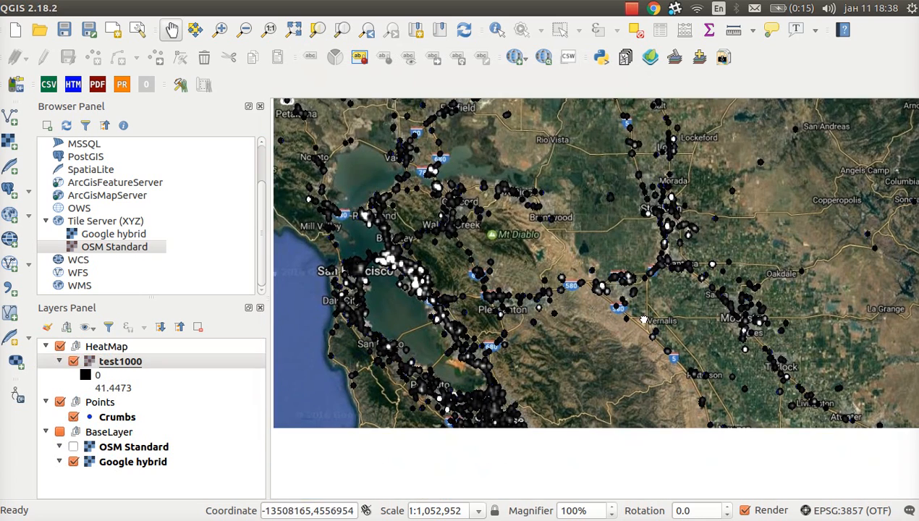
pyautogui.scroll(3, 489, 356)
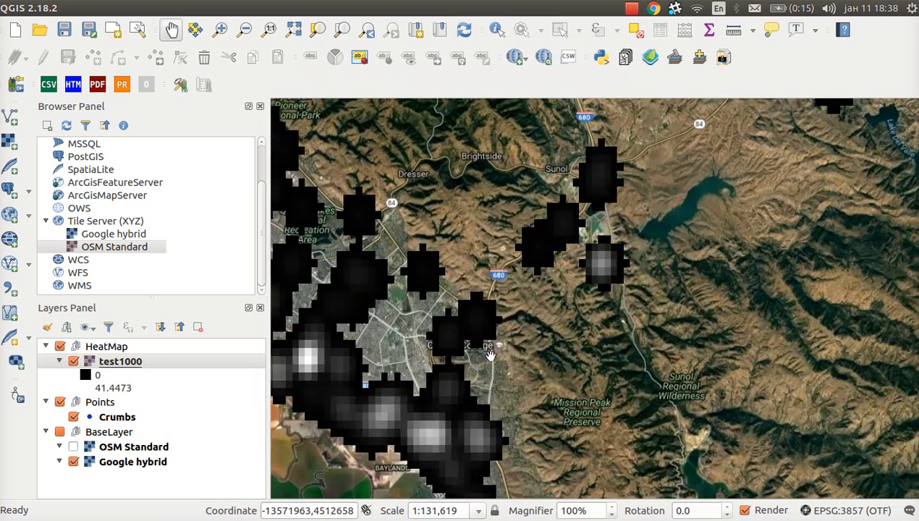
pyautogui.scroll(2, 489, 357)
pyautogui.click(127, 349)
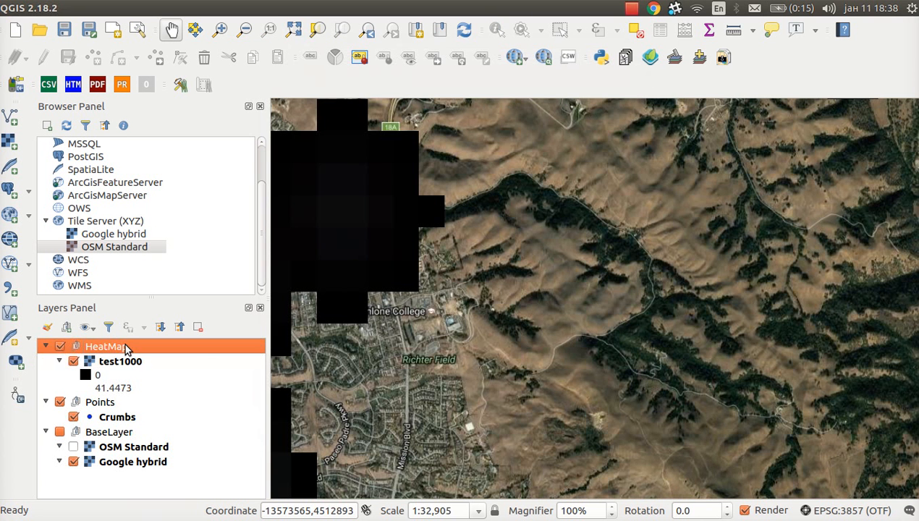
pyautogui.click(127, 363)
pyautogui.rightClick(128, 365)
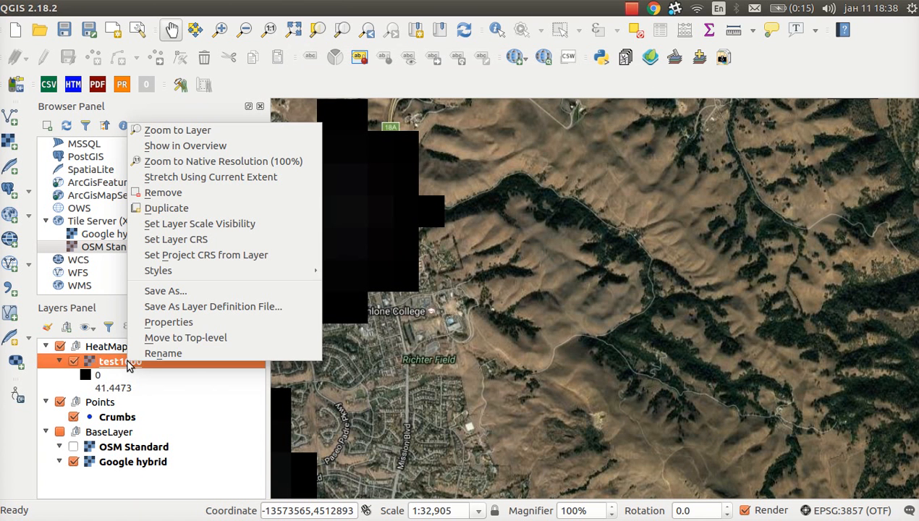
pyautogui.click(168, 322)
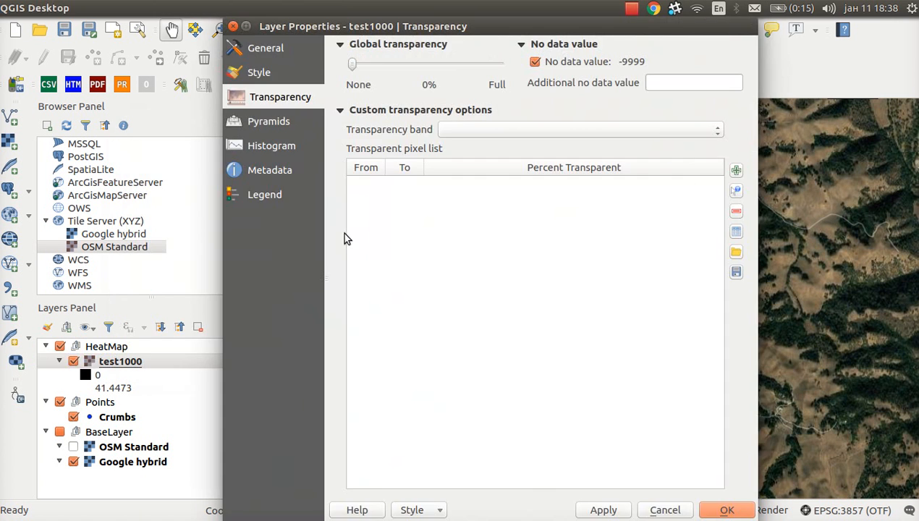
pyautogui.moveTo(352, 67); pyautogui.dragTo(406, 68)
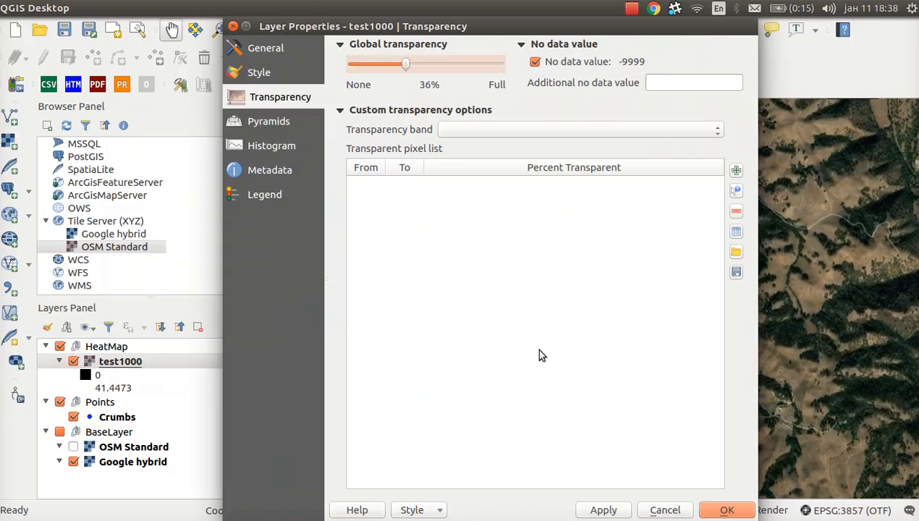
pyautogui.click(617, 510)
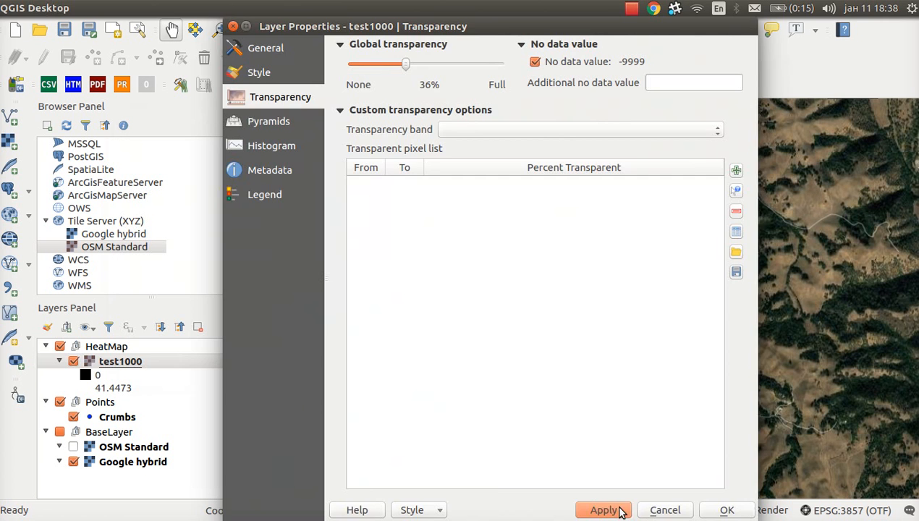
pyautogui.click(733, 513)
# Change the test1000 layer's render type to Singleband pseudocolor.
pyautogui.moveTo(395, 326); pyautogui.dragTo(767, 221)
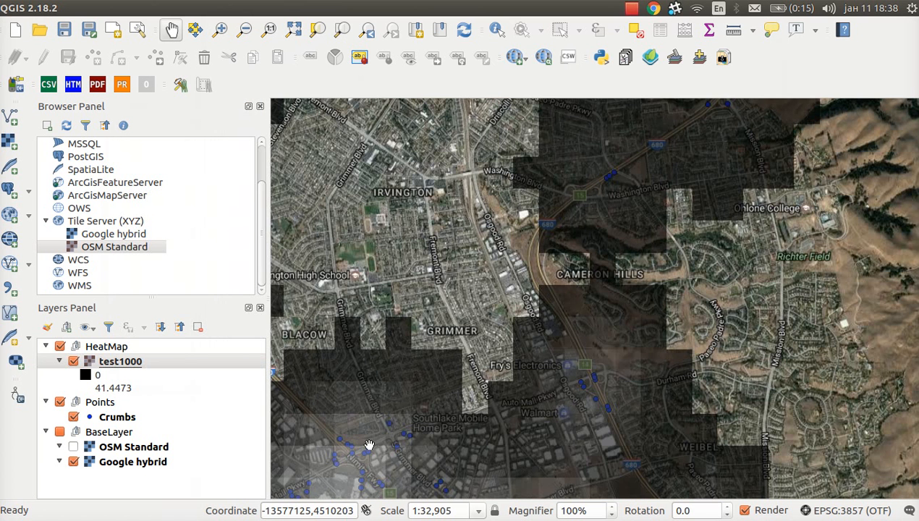
pyautogui.rightClick(119, 361)
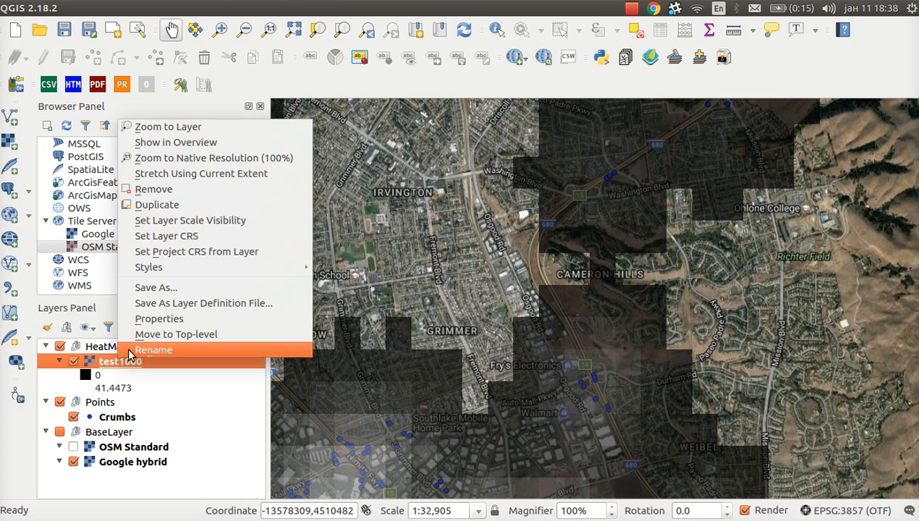
pyautogui.click(154, 319)
pyautogui.click(276, 76)
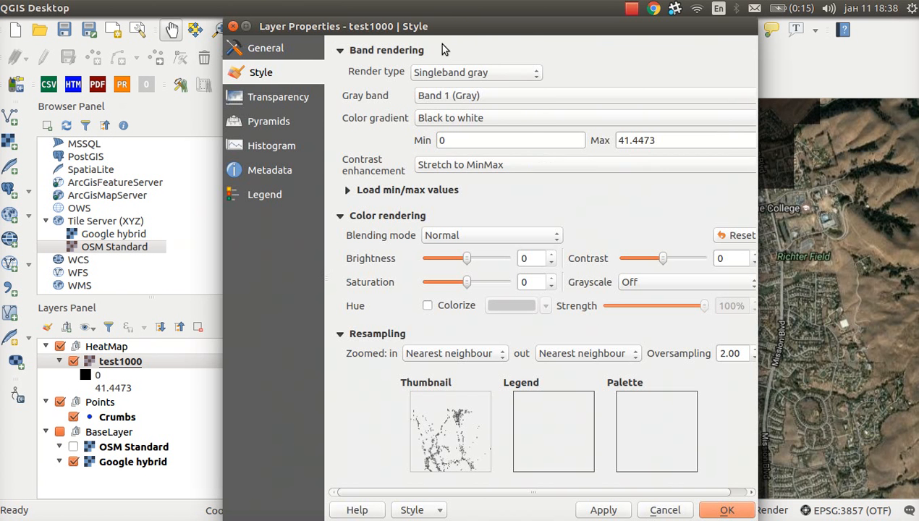
pyautogui.click(445, 73)
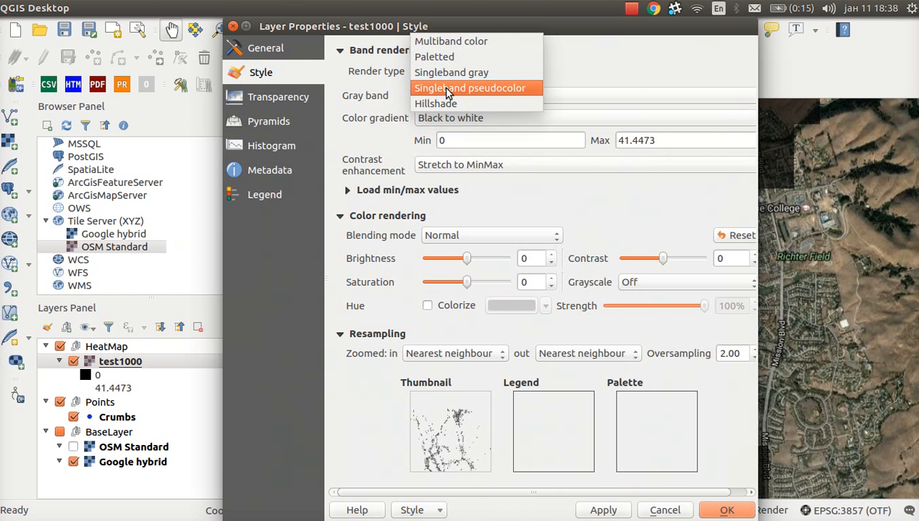
pyautogui.click(447, 88)
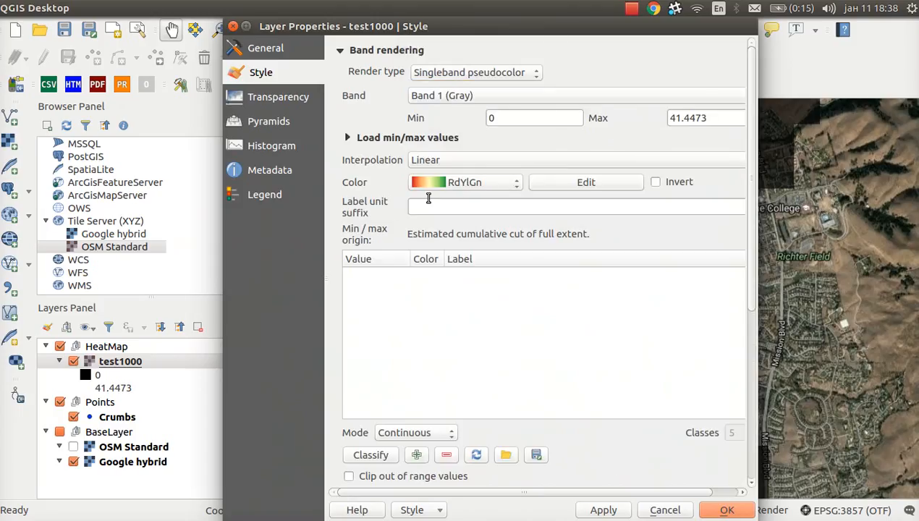
# Color the test1000 raster with the inverted RdYlGn color ramp and apply the style.
pyautogui.click(462, 184)
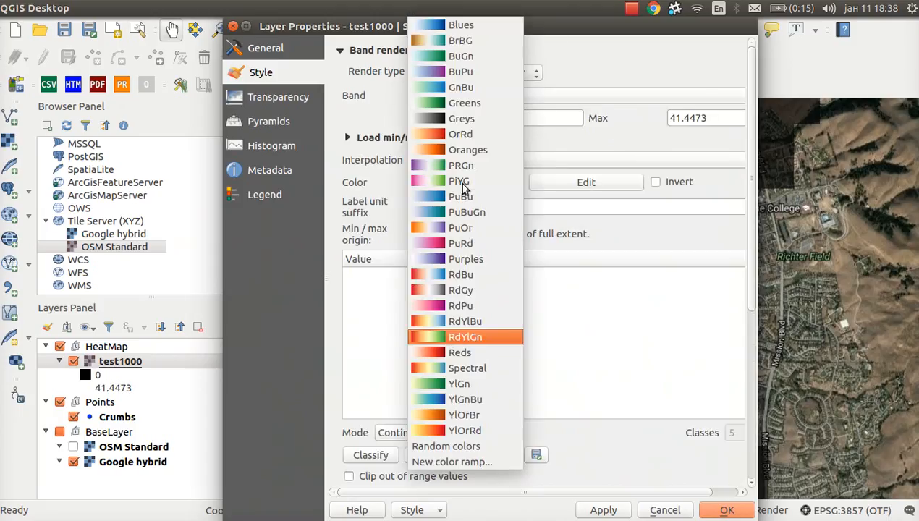
pyautogui.click(465, 338)
pyautogui.click(669, 185)
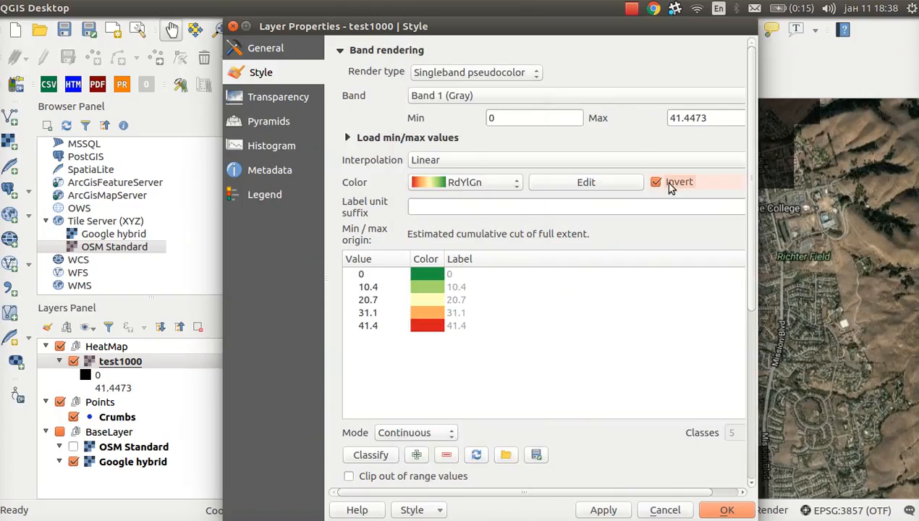
pyautogui.click(600, 510)
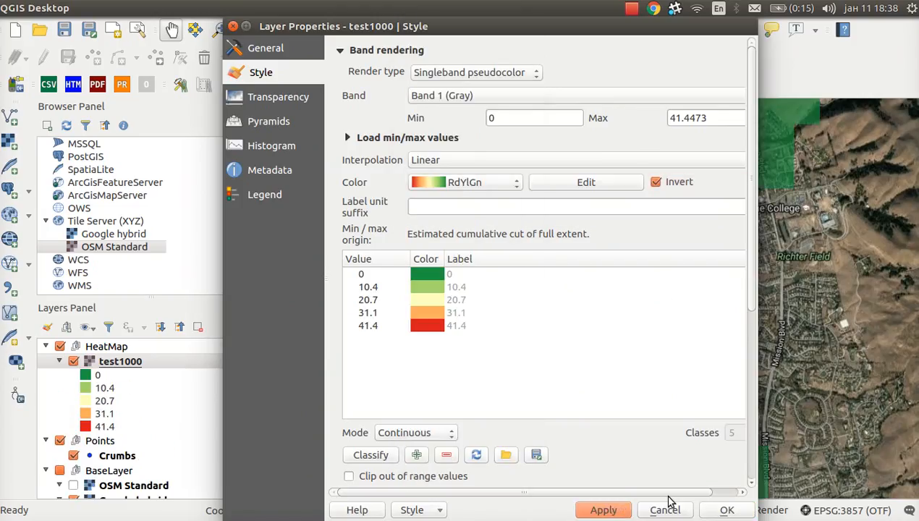
pyautogui.click(722, 510)
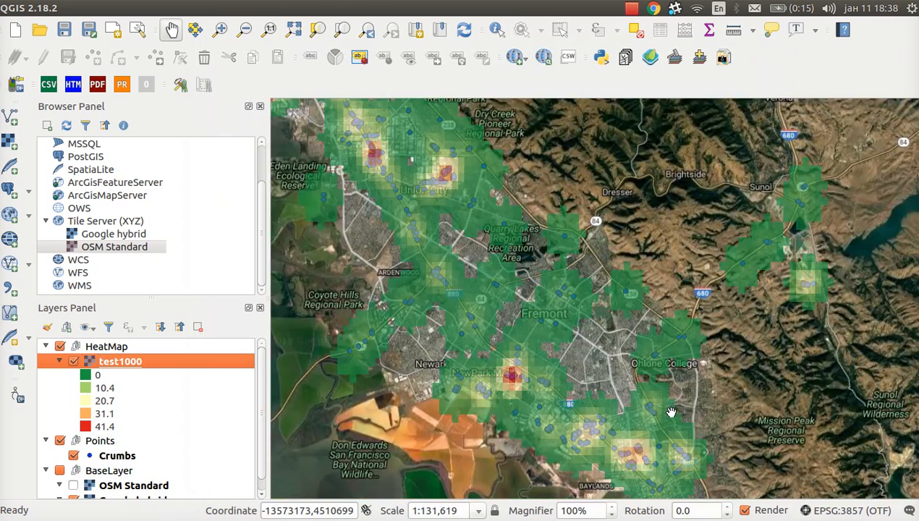
# Toggle the test1000 layer's visibility to compare it with the points, leave it hidden, and collapse its legend.
pyautogui.scroll(-1, 671, 412)
pyautogui.scroll(-1, 684, 398)
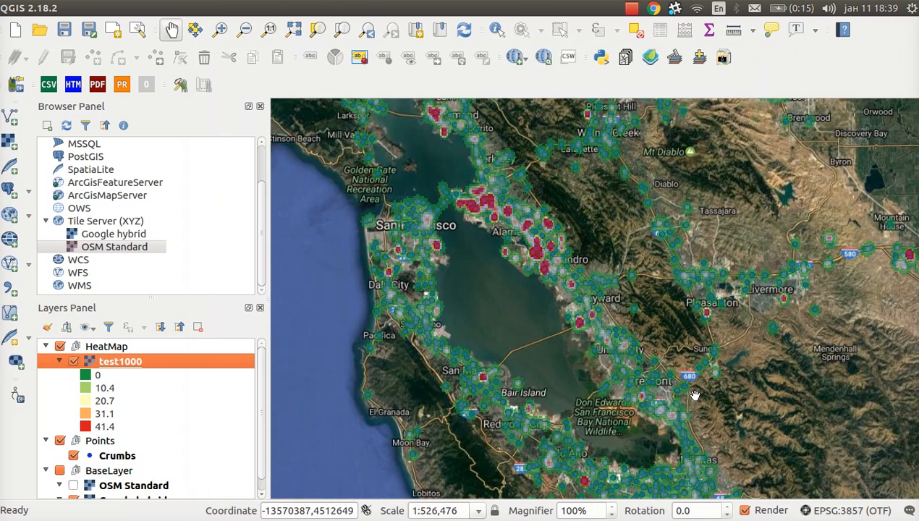
pyautogui.click(74, 363)
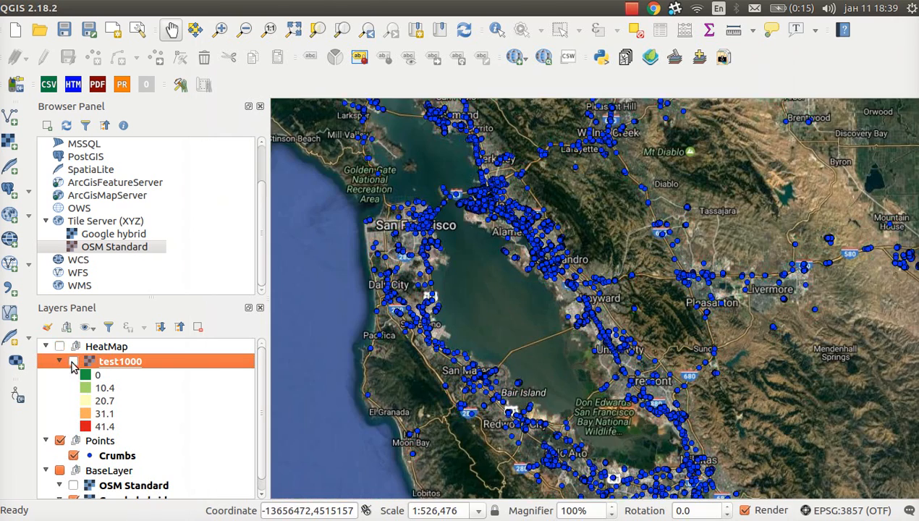
pyautogui.click(72, 363)
pyautogui.click(73, 362)
pyautogui.click(61, 361)
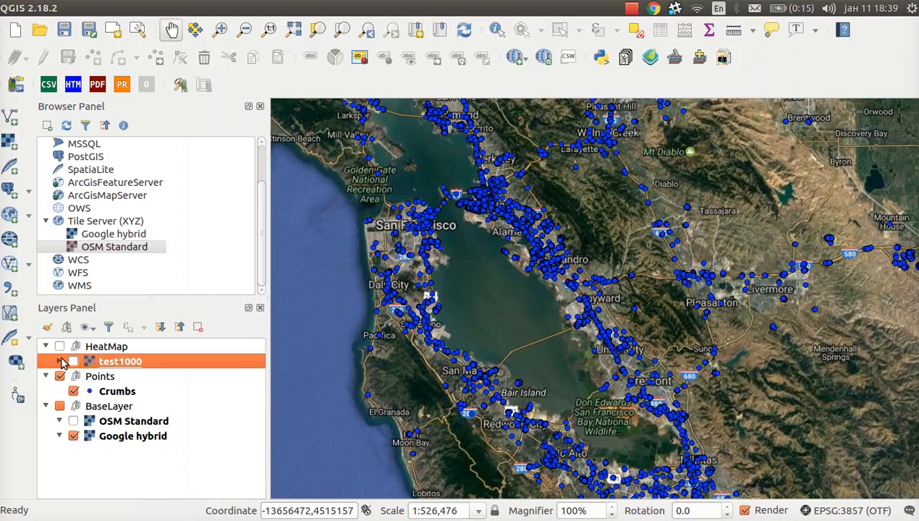
# Start another Heatmap raster from Crumbs in the HeatMap group with a radius of 2500 layer units.
pyautogui.click(92, 348)
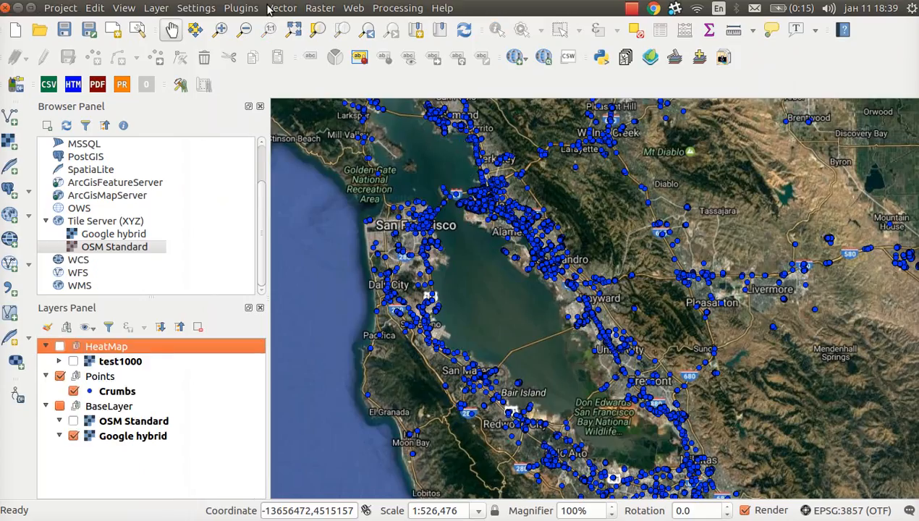
pyautogui.click(242, 9)
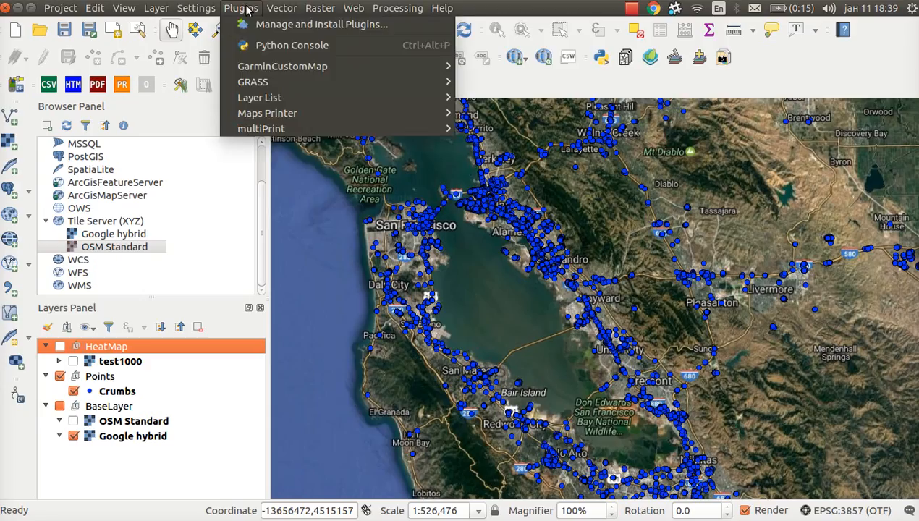
pyautogui.moveTo(331, 63)
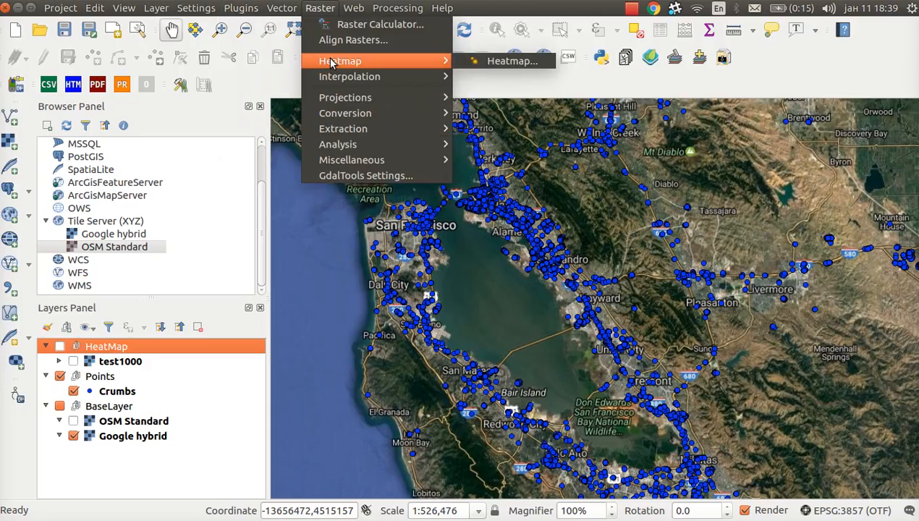
pyautogui.click(471, 63)
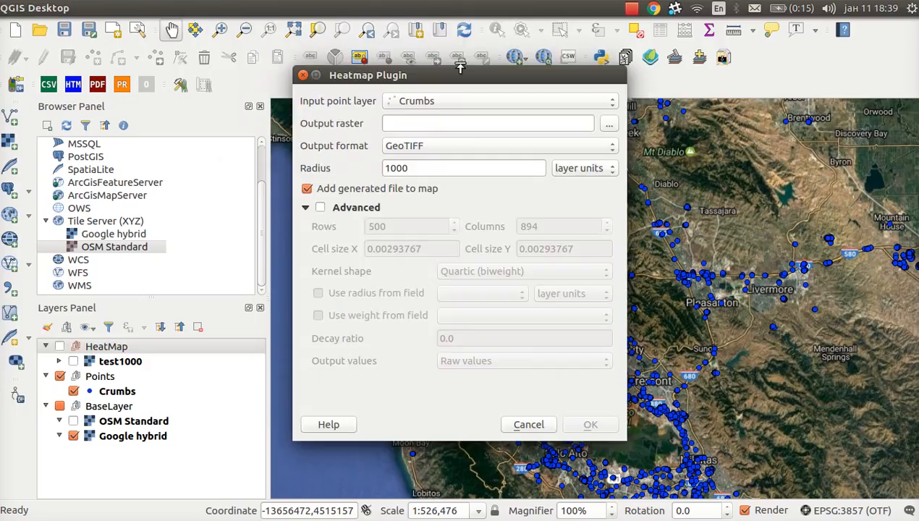
pyautogui.doubleClick(432, 168)
pyautogui.write('25')
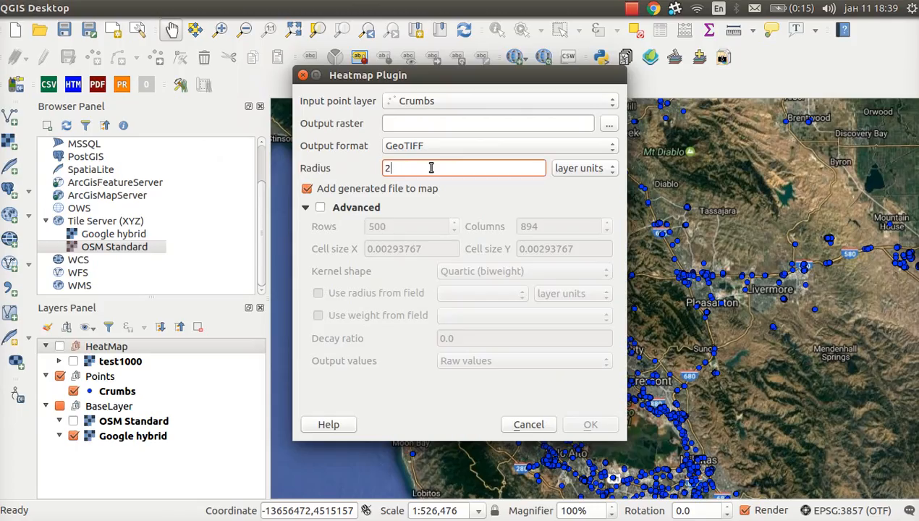
# Set the output raster to the existing test2500.tif in Downloads, overwrite it, and generate the heatmap.
pyautogui.click(609, 124)
pyautogui.click(391, 259)
pyautogui.click(389, 273)
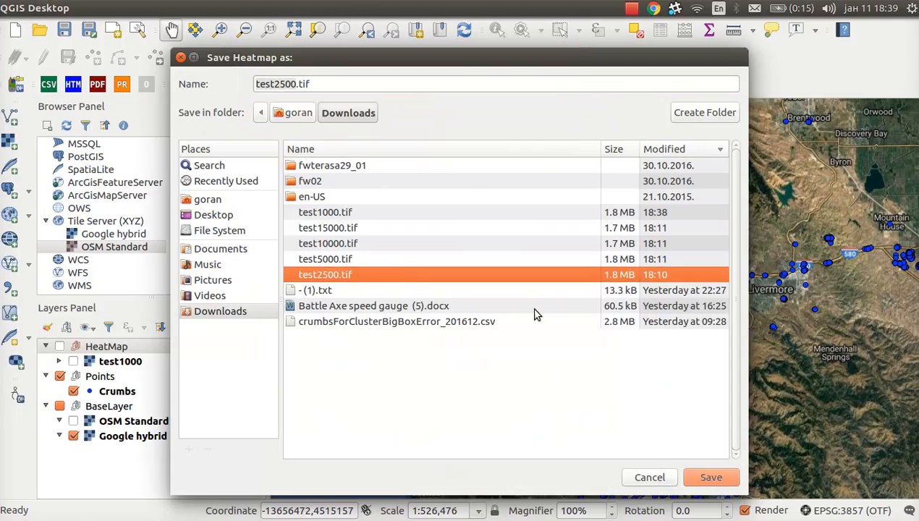
pyautogui.click(726, 478)
pyautogui.click(559, 337)
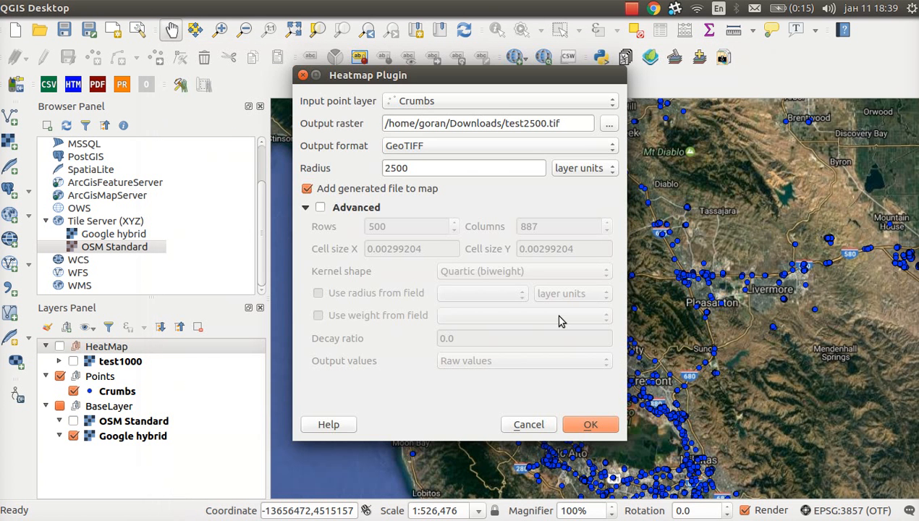
pyautogui.click(586, 425)
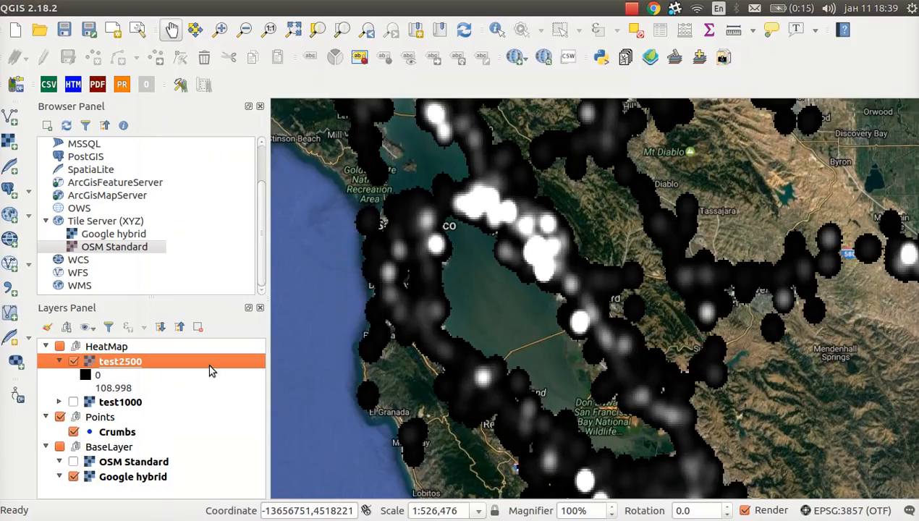
# Collapse the test2500 legend and start another Heatmap raster from Crumbs in the HeatMap group with a radius of 5000 layer units.
pyautogui.click(59, 361)
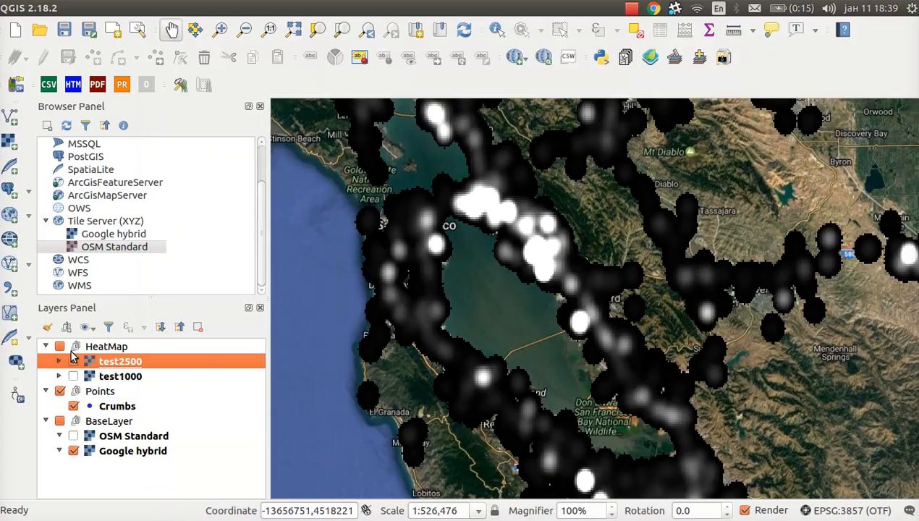
pyautogui.click(98, 347)
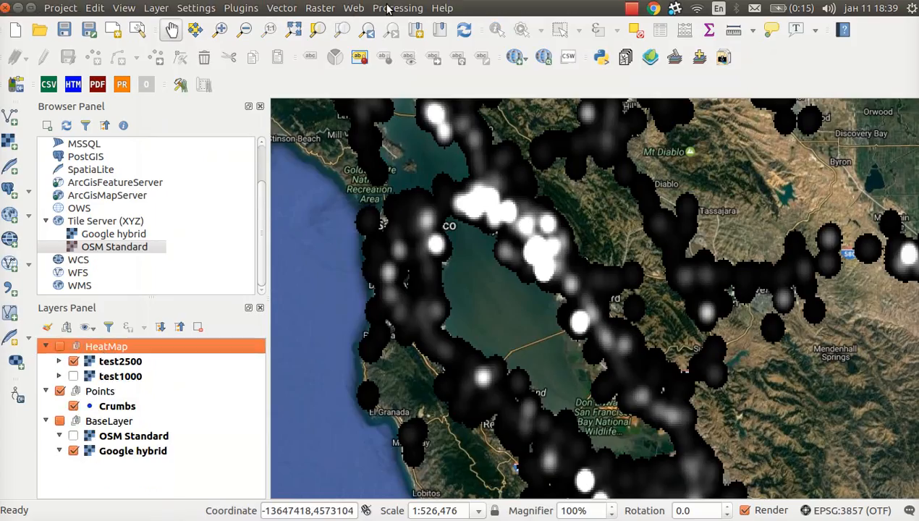
pyautogui.click(322, 9)
pyautogui.moveTo(360, 57)
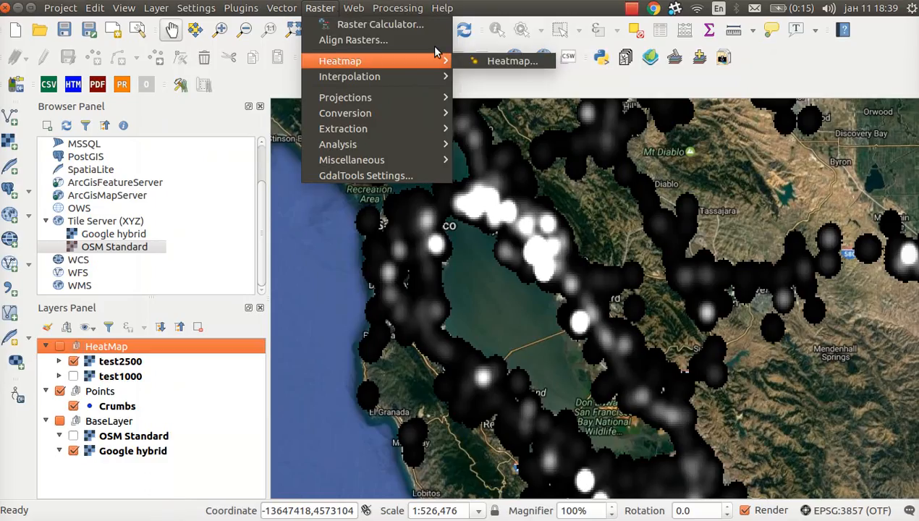
pyautogui.click(463, 61)
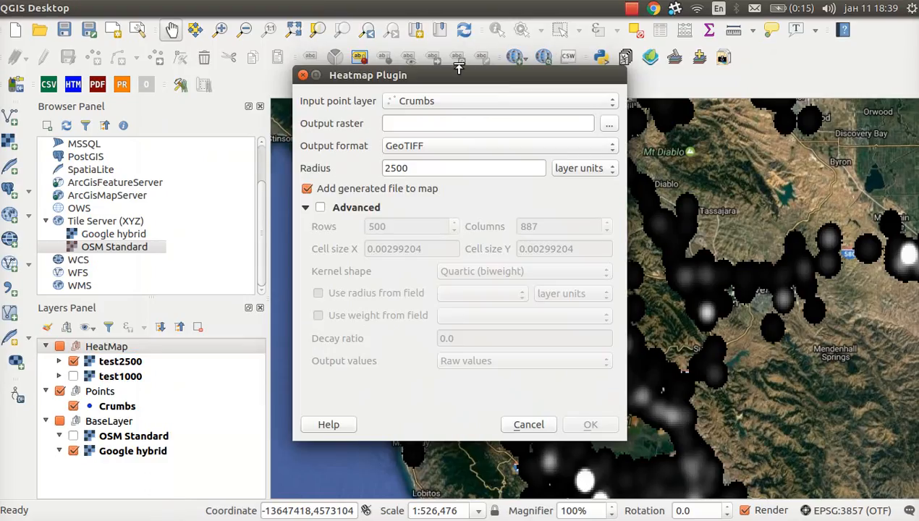
pyautogui.doubleClick(451, 167)
pyautogui.write('5000')
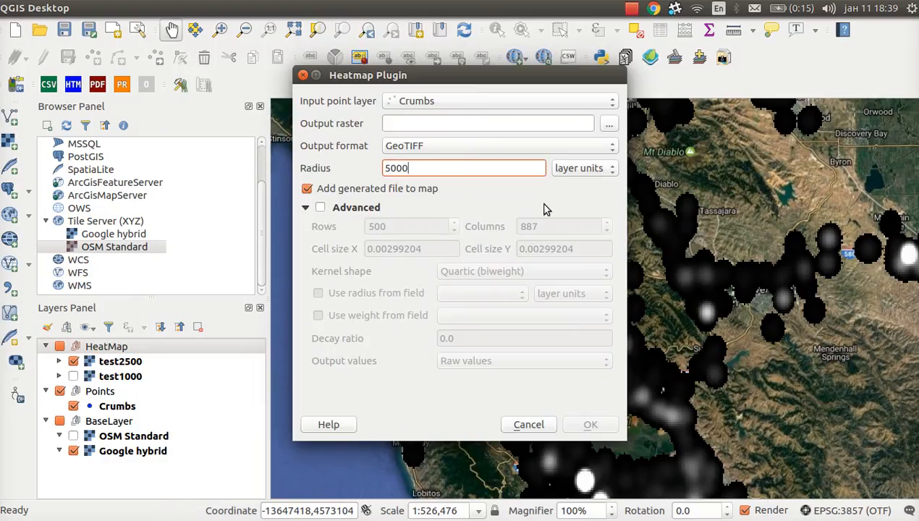
# Set the output raster to the existing test5000.tif in Downloads, overwrite it, and generate the heatmap.
pyautogui.click(615, 126)
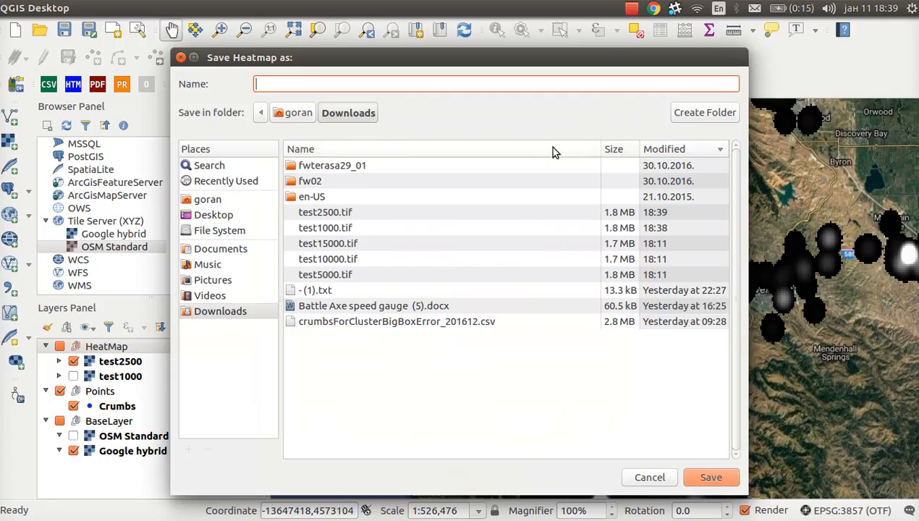
pyautogui.click(423, 240)
pyautogui.press('Up')
pyautogui.press('Up')
pyautogui.click(421, 260)
pyautogui.click(418, 274)
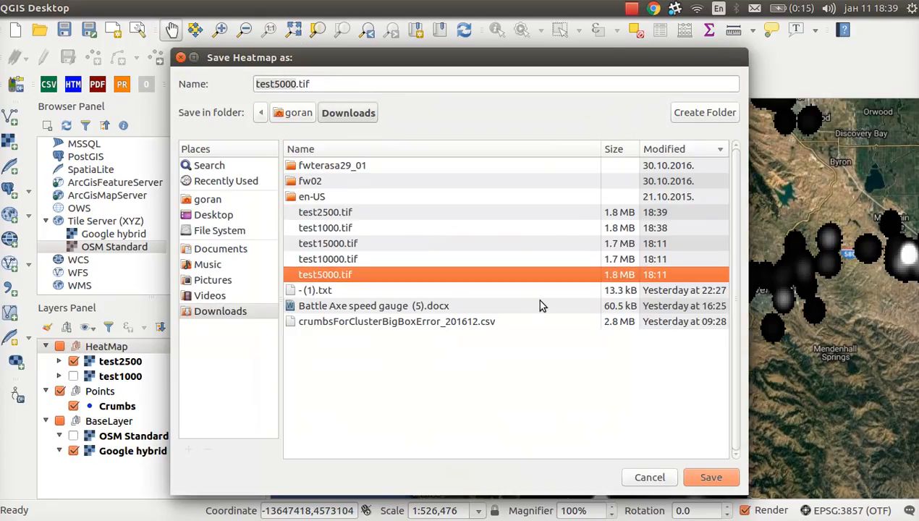
pyautogui.click(711, 478)
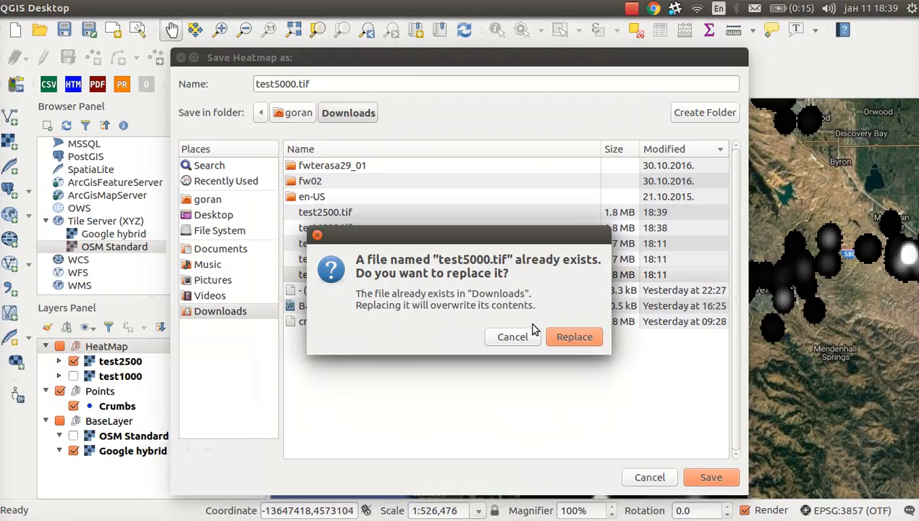
pyautogui.click(559, 329)
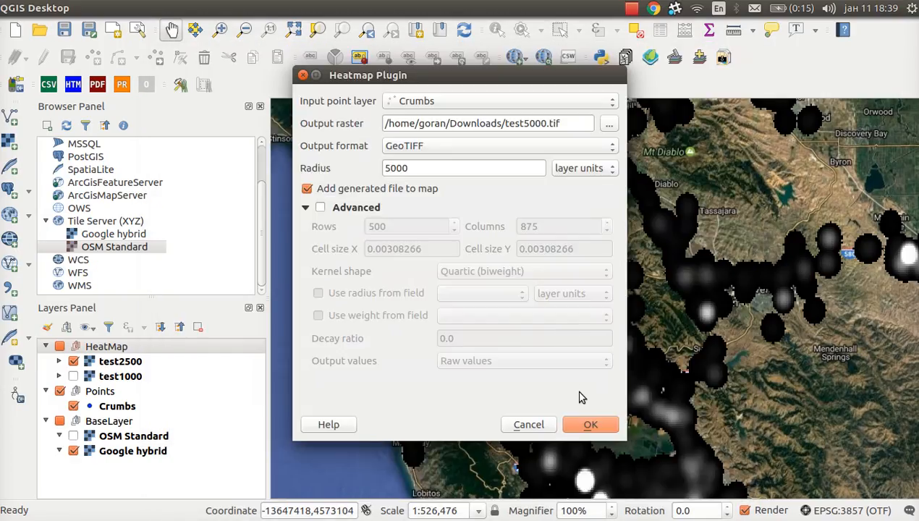
pyautogui.click(591, 426)
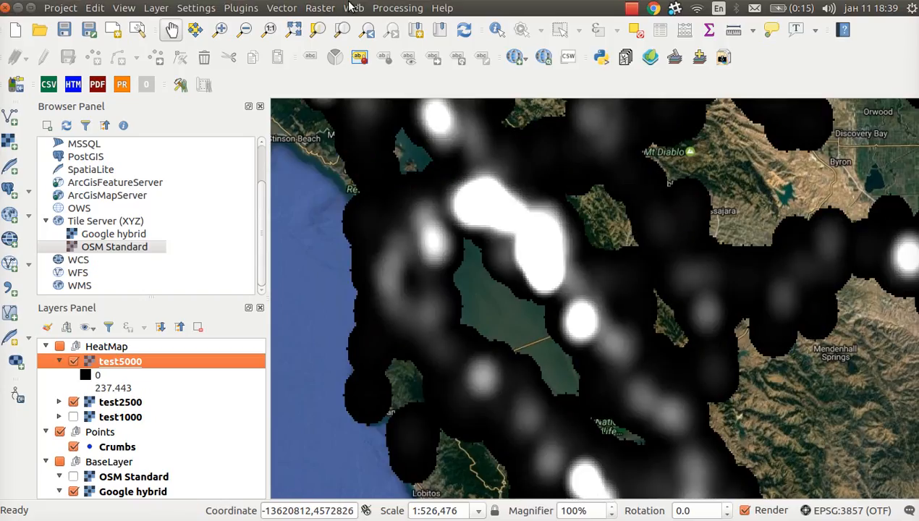
# Start another Heatmap raster from the Crumbs points with a radius of 10000 layer units.
pyautogui.click(319, 8)
pyautogui.moveTo(376, 60)
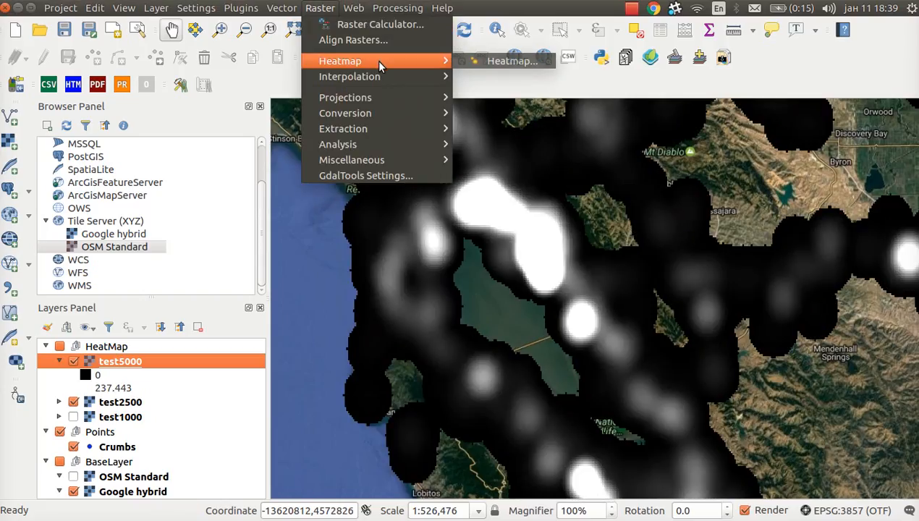
pyautogui.click(472, 59)
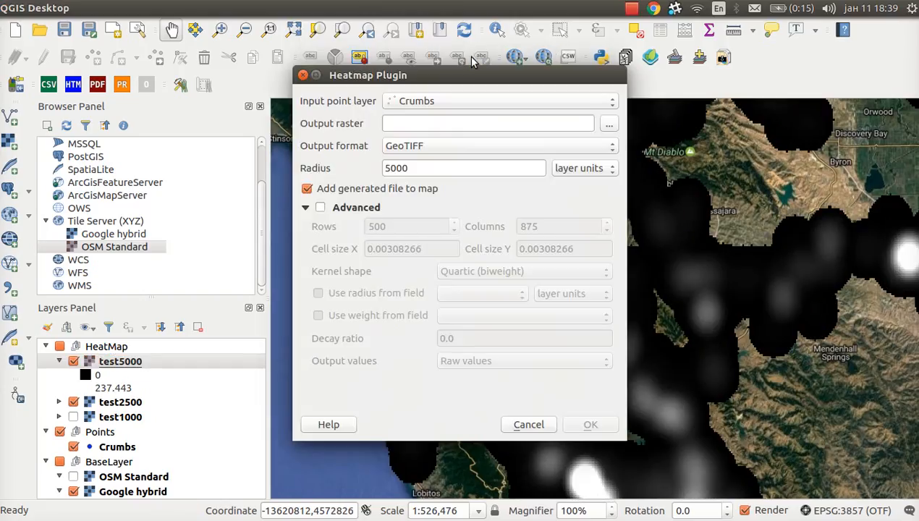
pyautogui.click(628, 9)
pyautogui.click(643, 39)
pyautogui.doubleClick(481, 164)
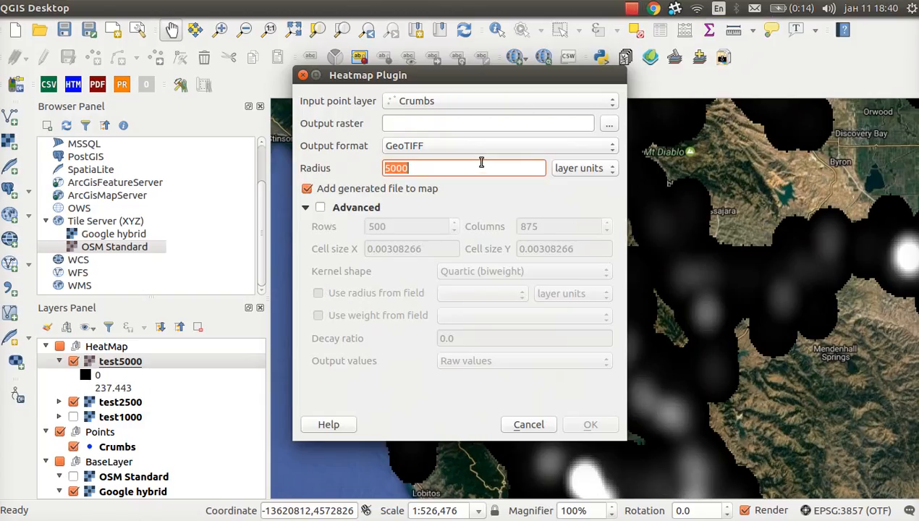
pyautogui.write('00')
pyautogui.press('BackSpace')
pyautogui.press('BackSpace')
pyautogui.write('1')
# Set the output raster to the existing test10000.tif in Downloads, overwrite it, and generate the heatmap.
pyautogui.click(607, 130)
pyautogui.click(609, 125)
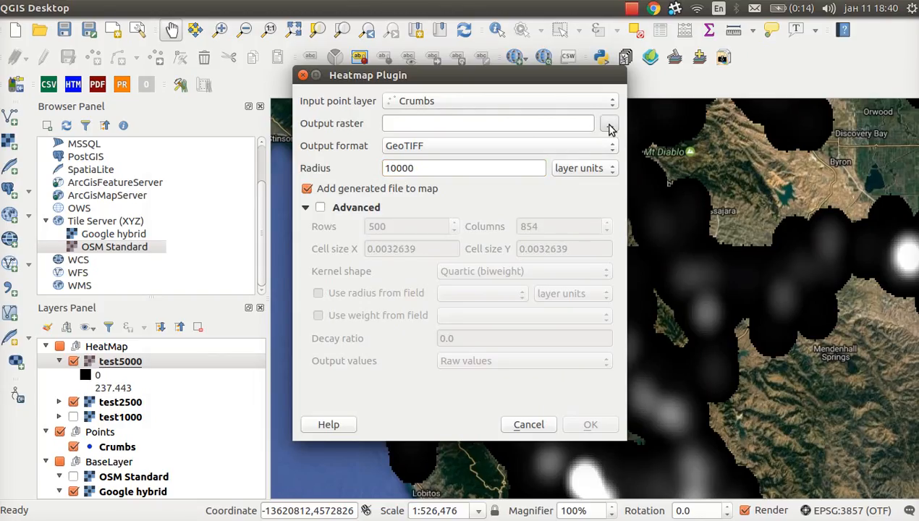
pyautogui.click(403, 229)
pyautogui.click(383, 276)
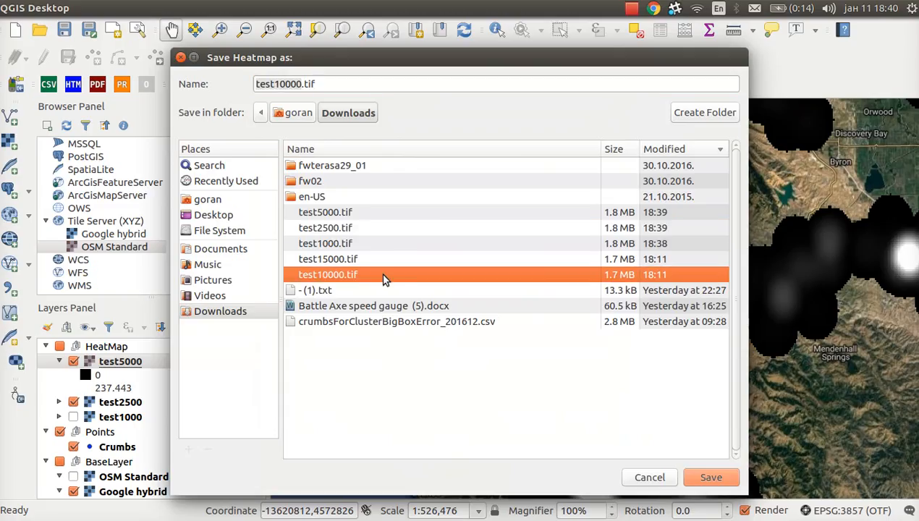
pyautogui.click(704, 476)
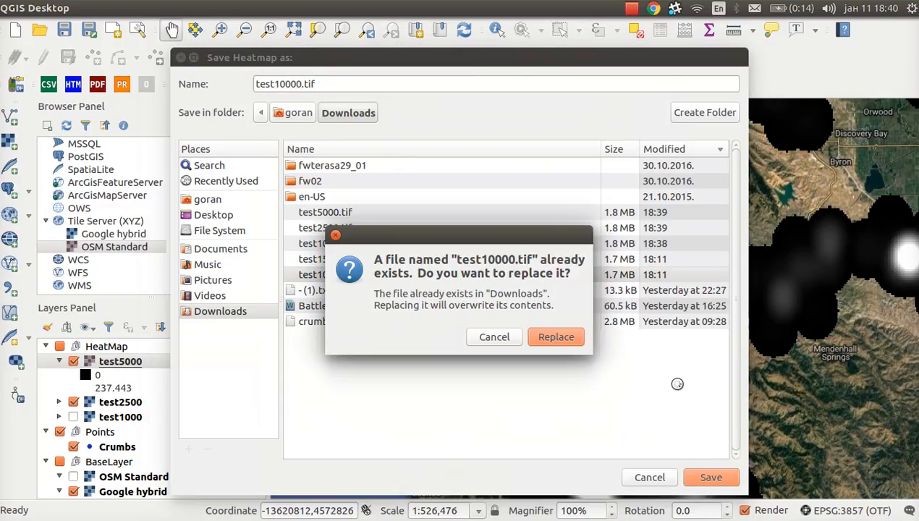
pyautogui.click(536, 335)
pyautogui.click(515, 164)
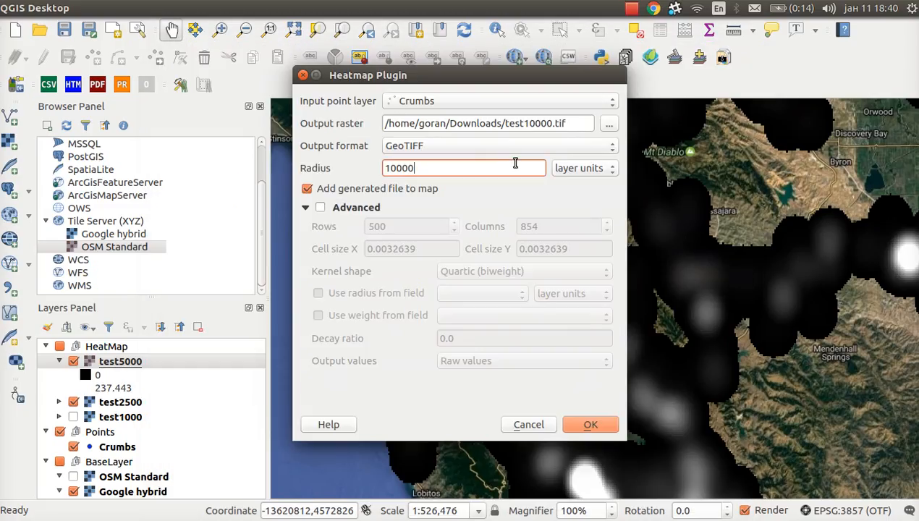
pyautogui.click(589, 426)
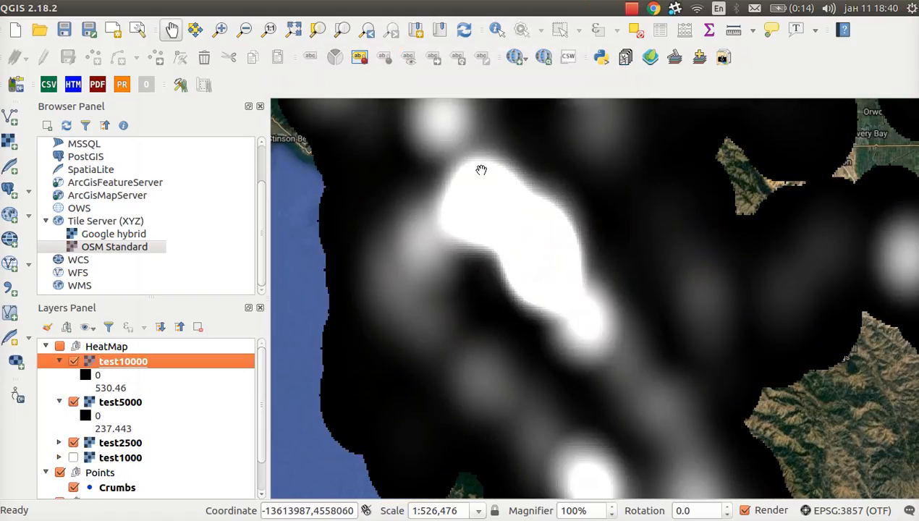
# Start another Heatmap raster from the Crumbs points with a radius of 15000 layer units.
pyautogui.moveTo(432, 6)
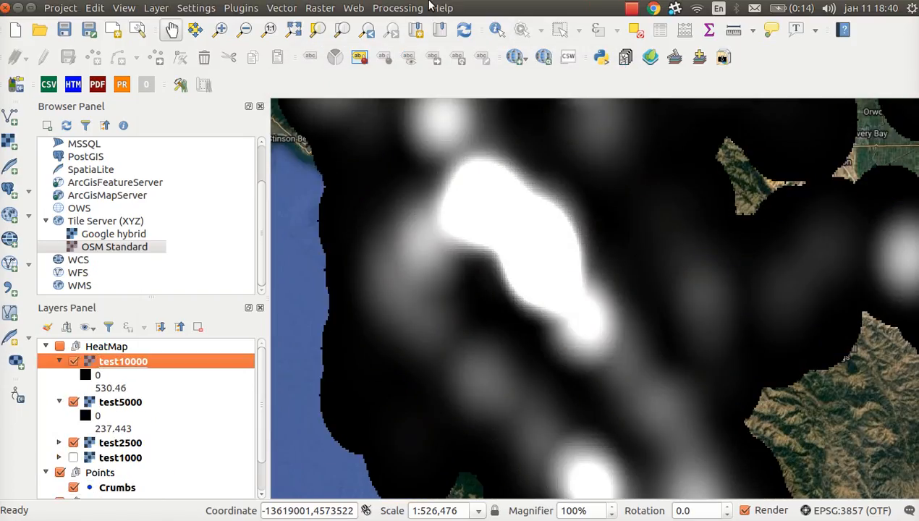
pyautogui.click(319, 9)
pyautogui.moveTo(335, 64)
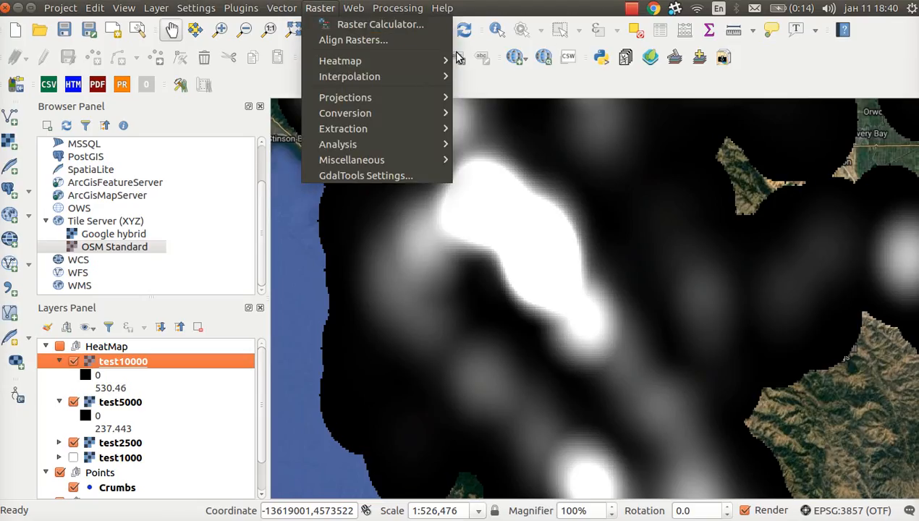
pyautogui.click(510, 61)
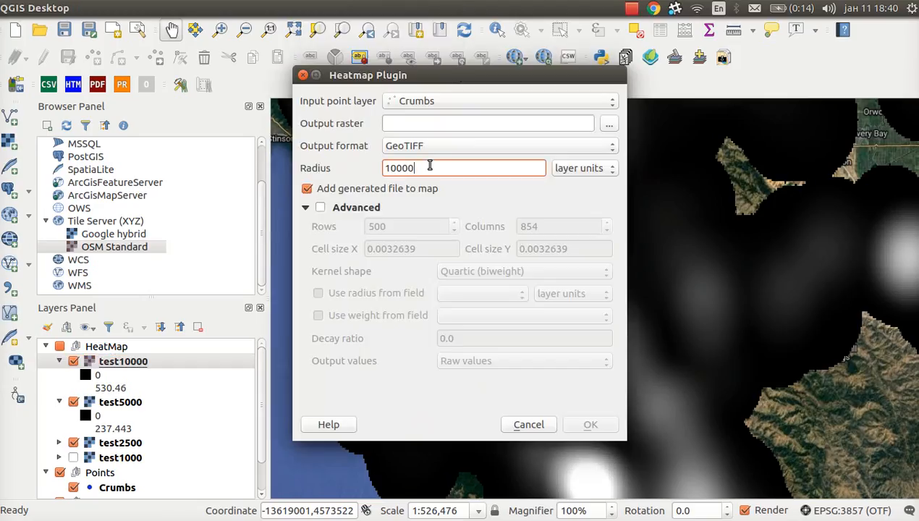
pyautogui.moveTo(427, 168); pyautogui.dragTo(382, 169)
pyautogui.write('15000')
# Set the output raster to the existing test15000.tif in Downloads, overwrite it, and generate the heatmap.
pyautogui.click(609, 126)
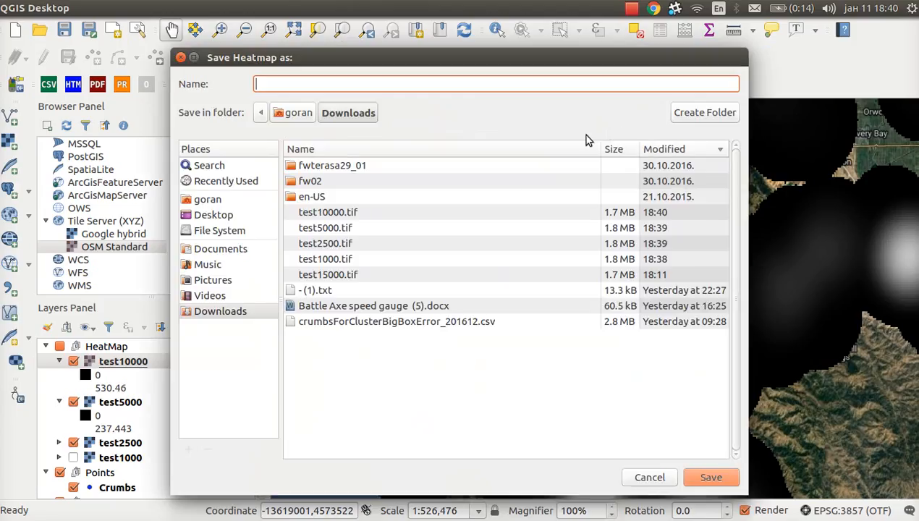
pyautogui.click(457, 274)
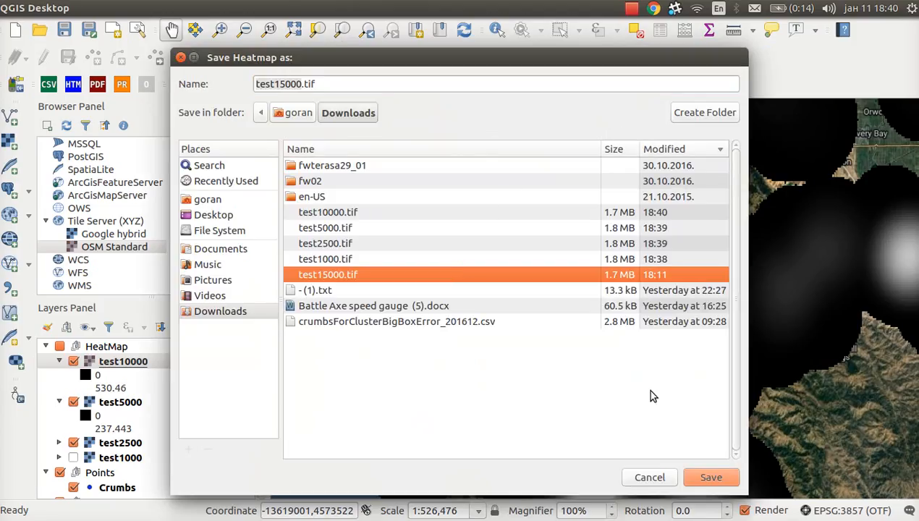
pyautogui.click(697, 474)
pyautogui.click(537, 335)
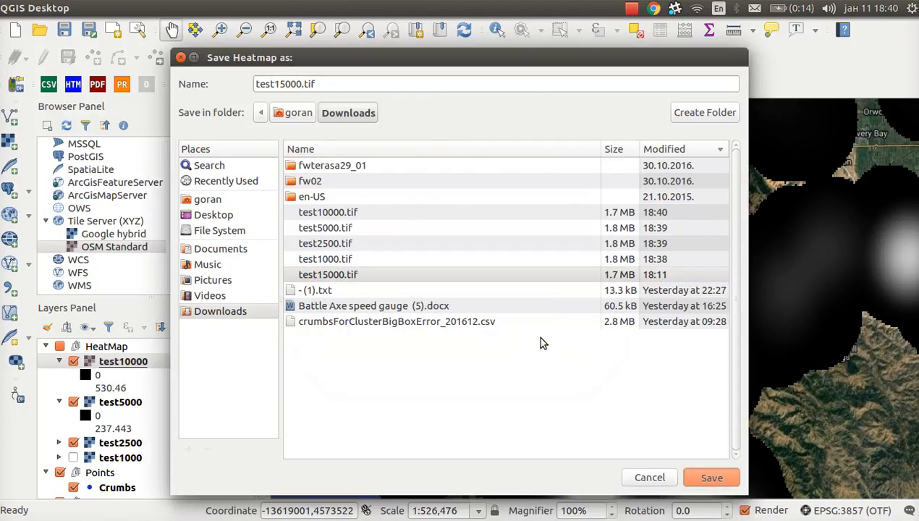
pyautogui.click(592, 425)
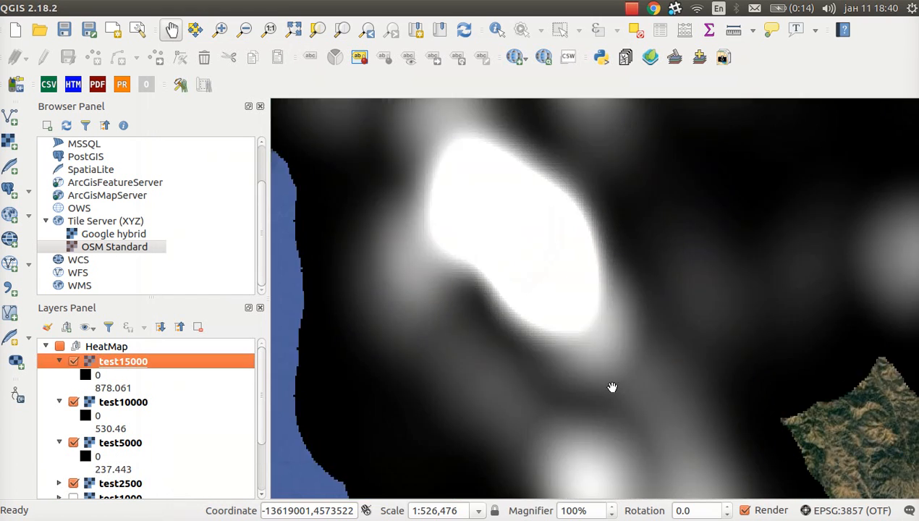
# Show the whole heatmap extent on the map and collapse the legends of the test15000, test10000 and test5000 layers.
pyautogui.scroll(-4, 610, 385)
pyautogui.moveTo(638, 377); pyautogui.dragTo(607, 322)
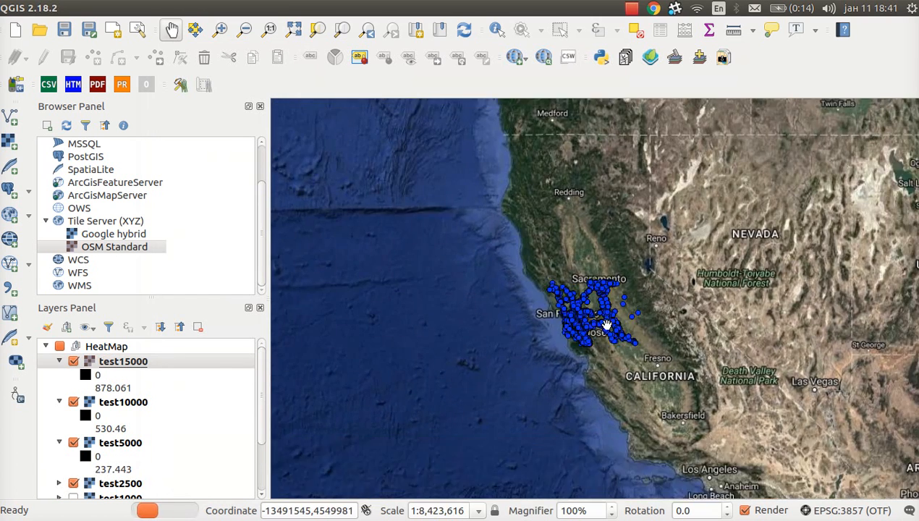
pyautogui.scroll(1, 605, 327)
pyautogui.scroll(1, 604, 327)
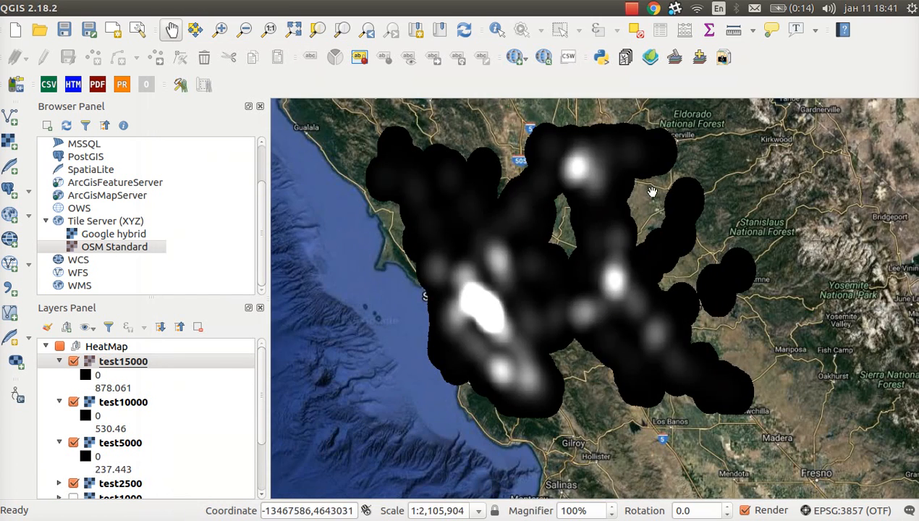
pyautogui.click(59, 362)
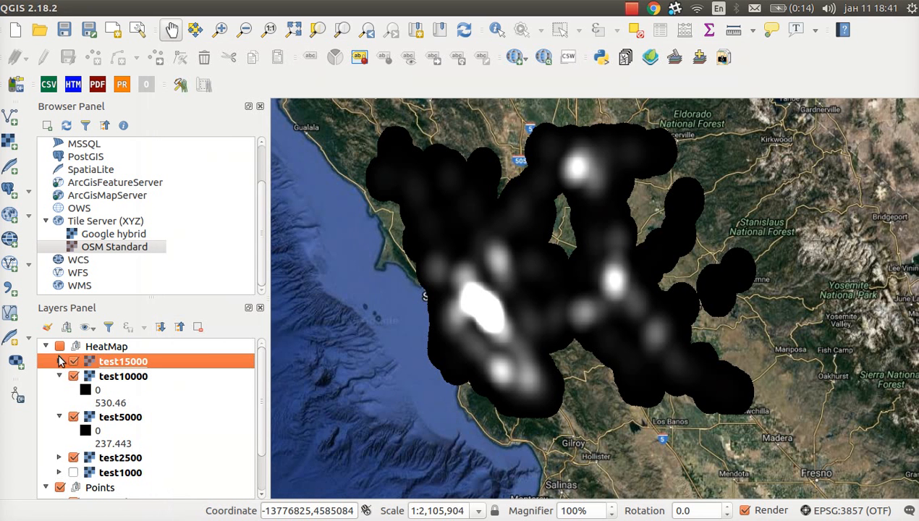
pyautogui.click(59, 376)
pyautogui.click(59, 391)
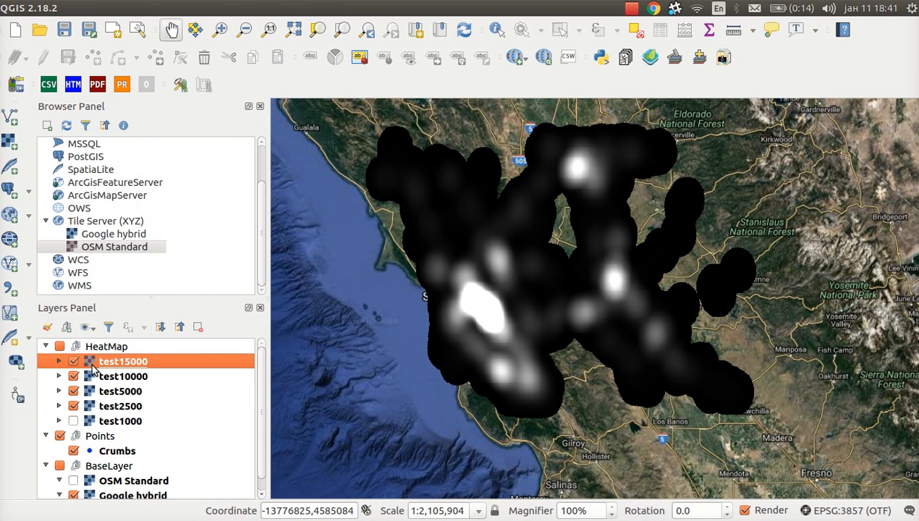
# Open the test15000 layer properties and set its global transparency to 36%.
pyautogui.rightClick(93, 370)
pyautogui.click(148, 318)
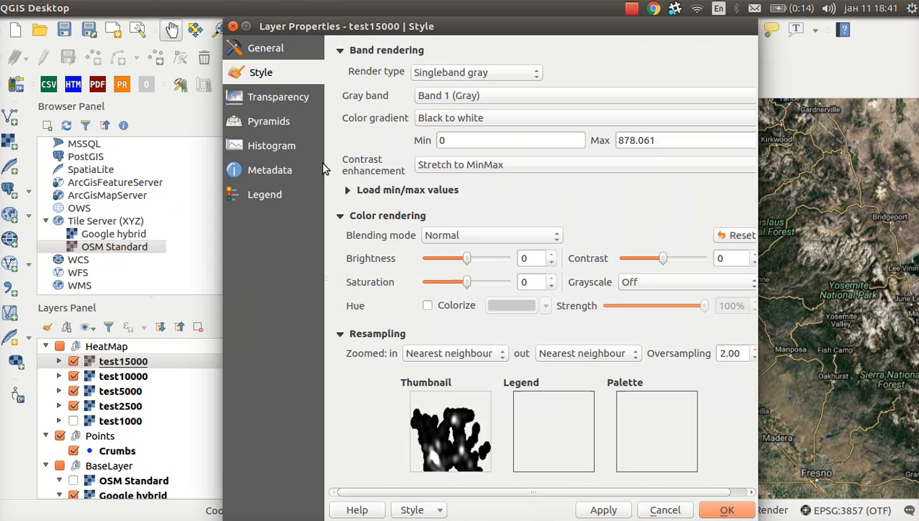
pyautogui.click(283, 58)
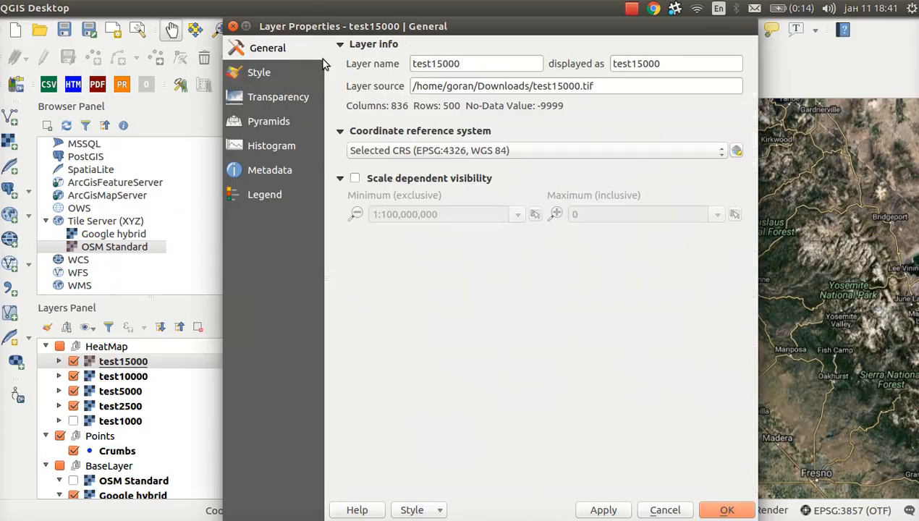
pyautogui.click(275, 96)
pyautogui.moveTo(350, 65); pyautogui.dragTo(404, 66)
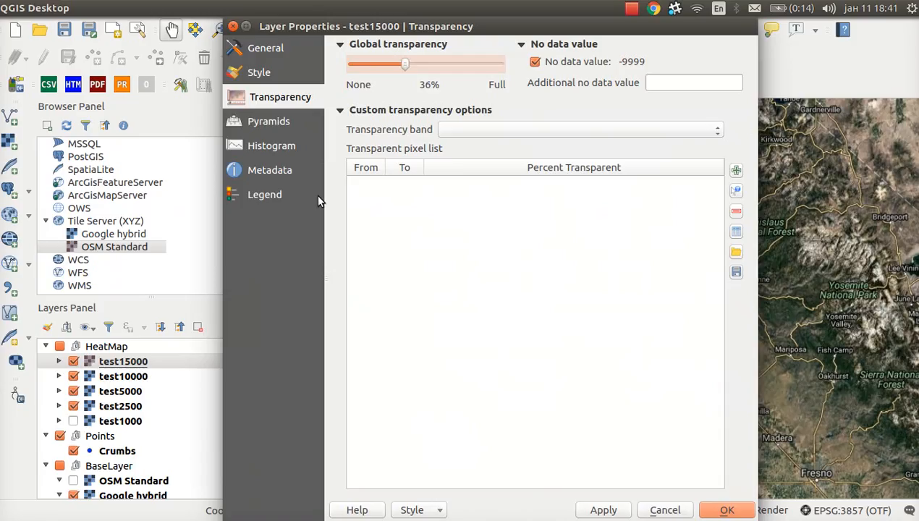
# Render the test15000 layer as Singleband pseudocolor with the RdYlGn ramp inverted, and apply the style.
pyautogui.click(297, 73)
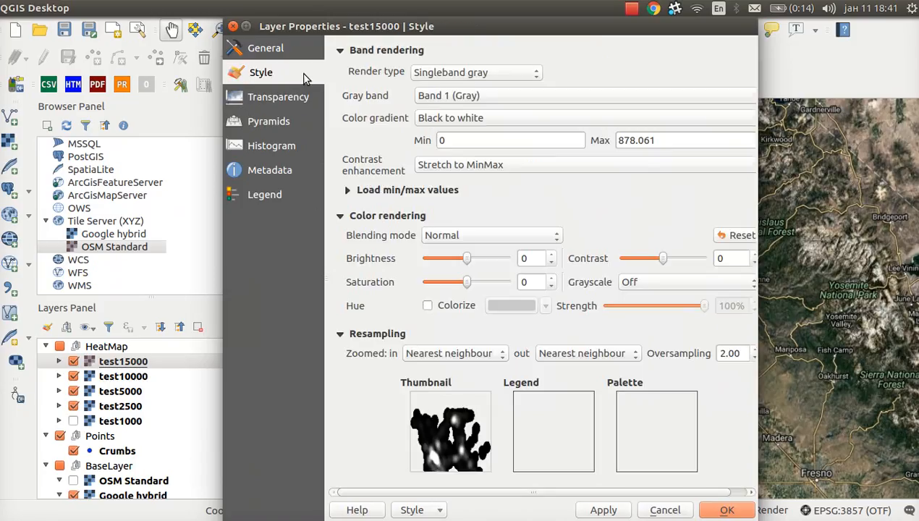
pyautogui.click(477, 73)
pyautogui.click(478, 86)
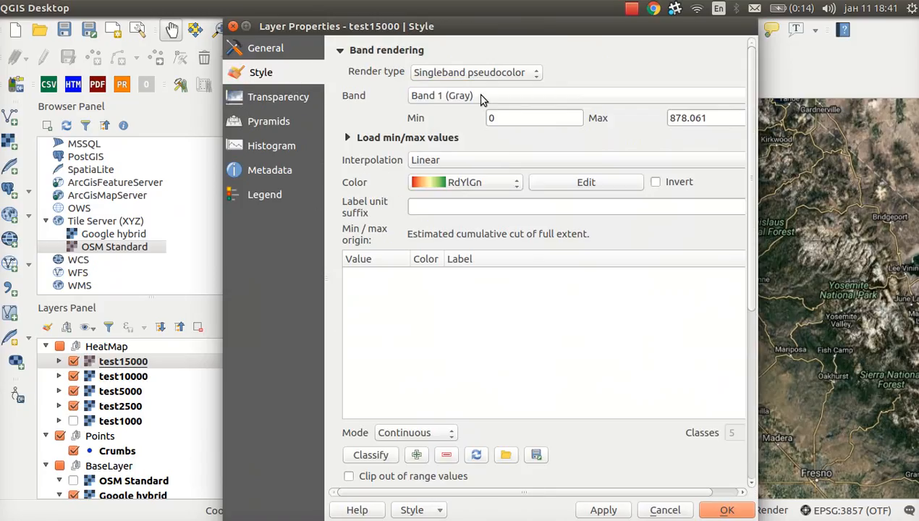
pyautogui.click(655, 183)
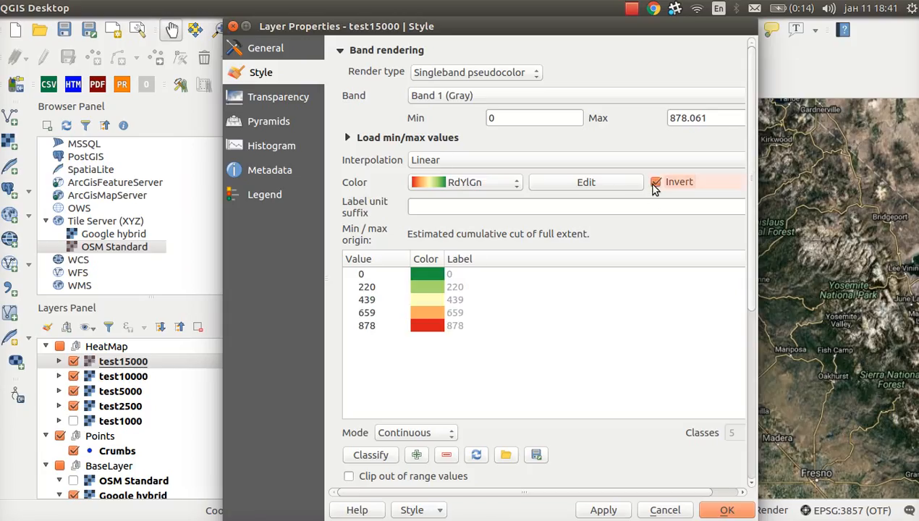
pyautogui.click(594, 509)
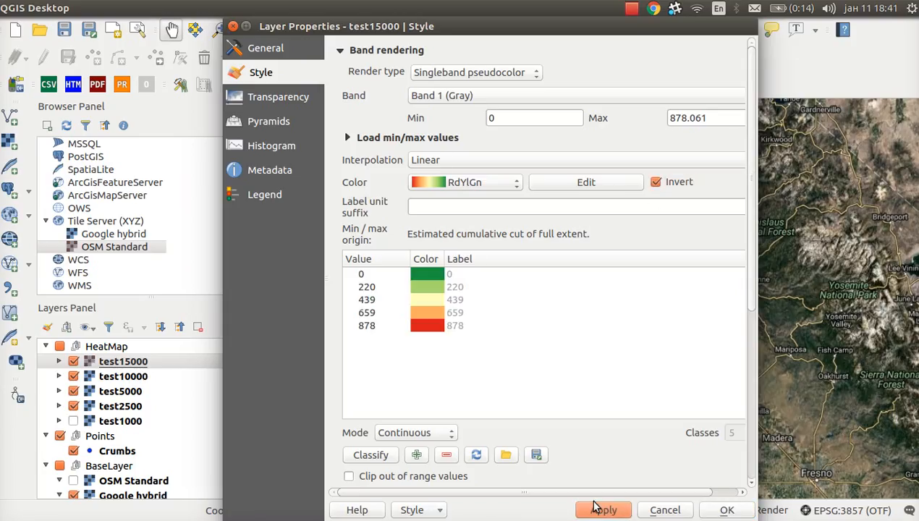
pyautogui.click(726, 510)
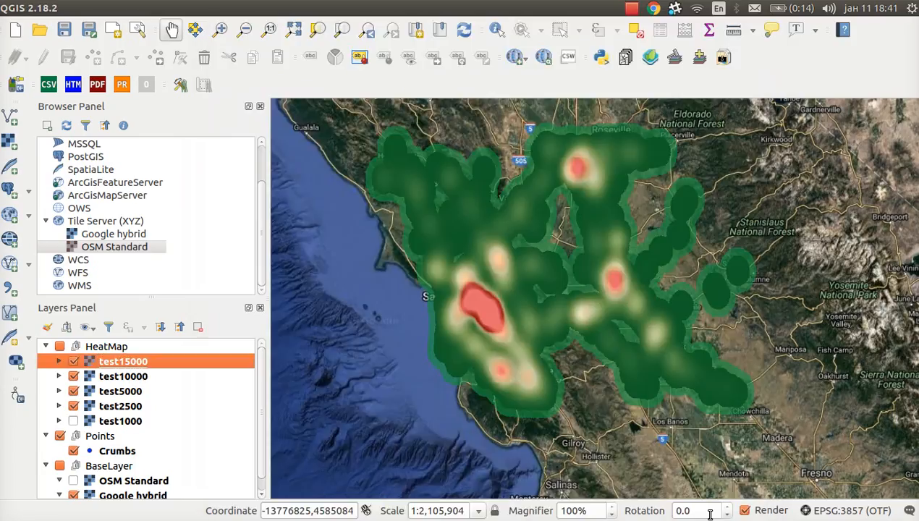
# Style the test10000 layer as Singleband pseudocolor with an inverted RdYlGn color ramp.
pyautogui.click(139, 378)
pyautogui.rightClick(139, 376)
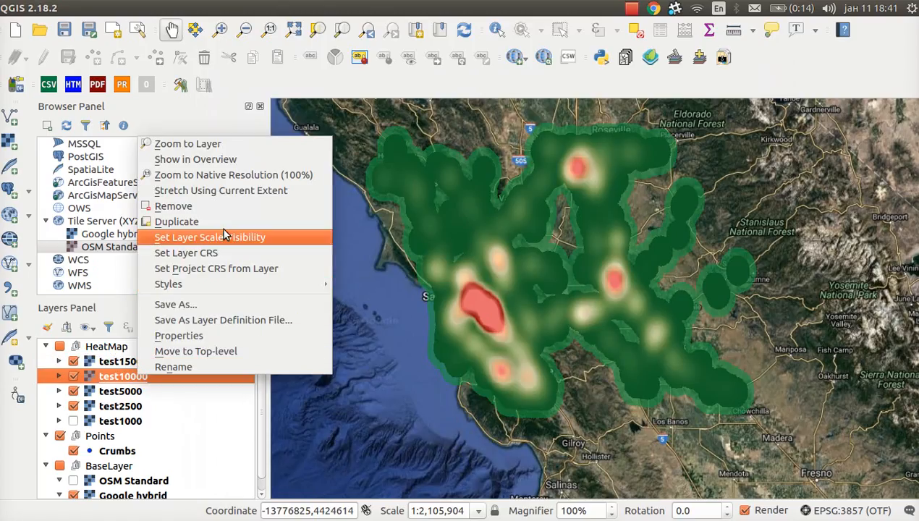
pyautogui.click(179, 336)
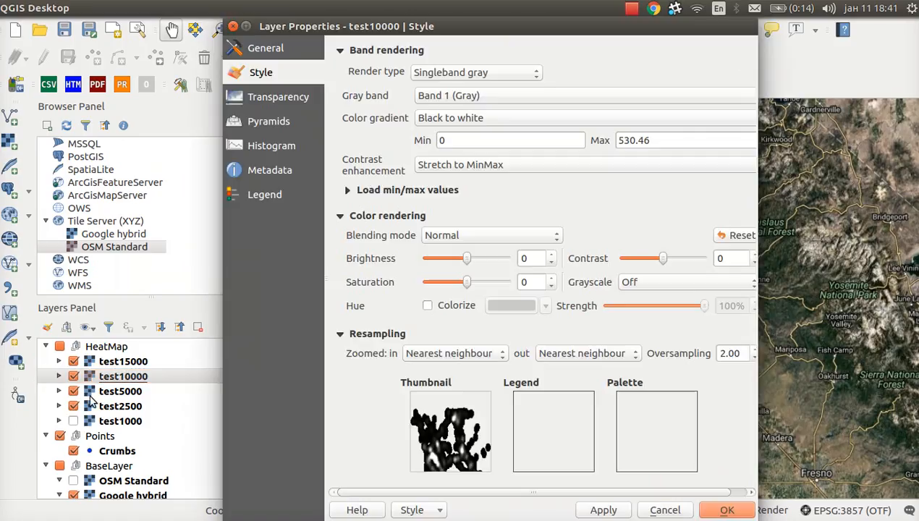
pyautogui.click(467, 71)
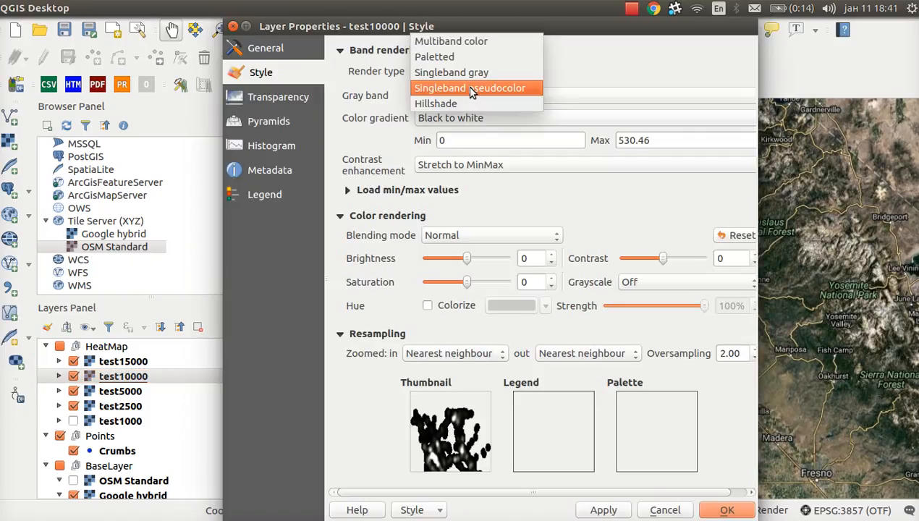
pyautogui.click(471, 89)
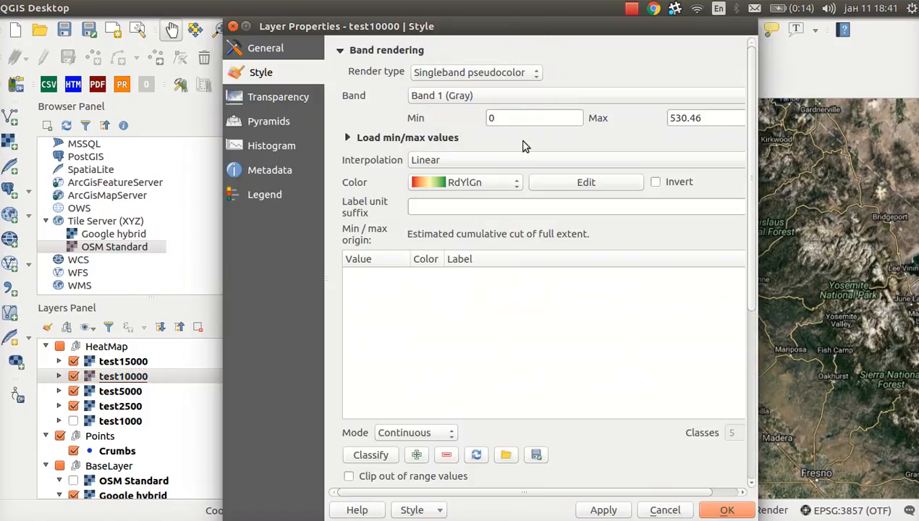
pyautogui.click(655, 182)
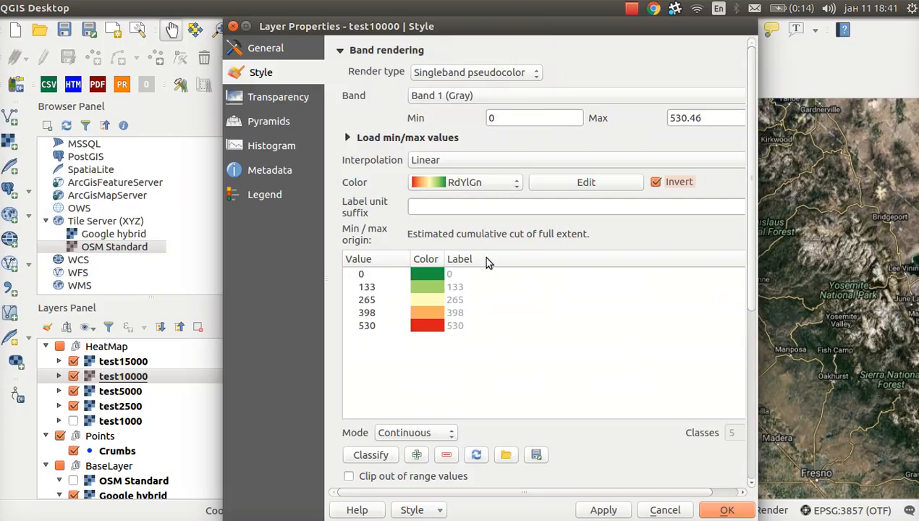
pyautogui.click(600, 510)
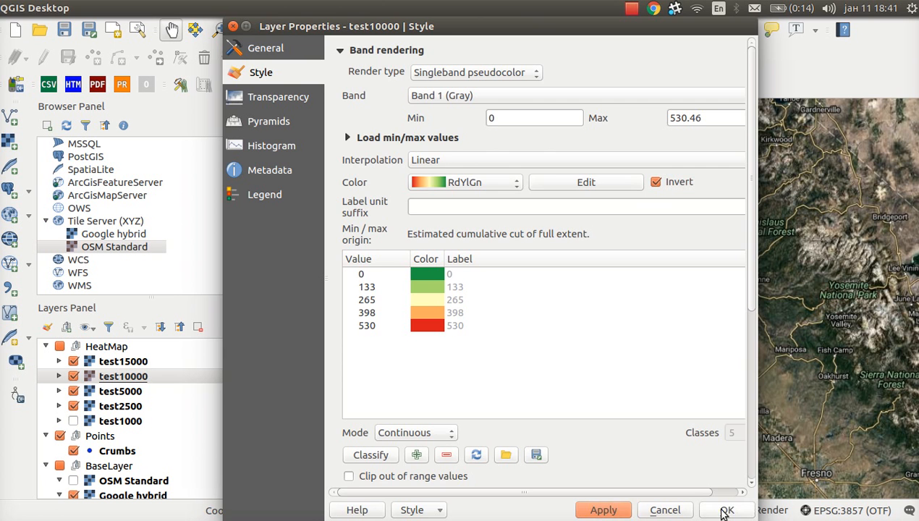
pyautogui.click(722, 510)
# Hide the test15000, test10000 and test2500 layers, leaving test5000 as the only visible heatmap.
pyautogui.click(137, 390)
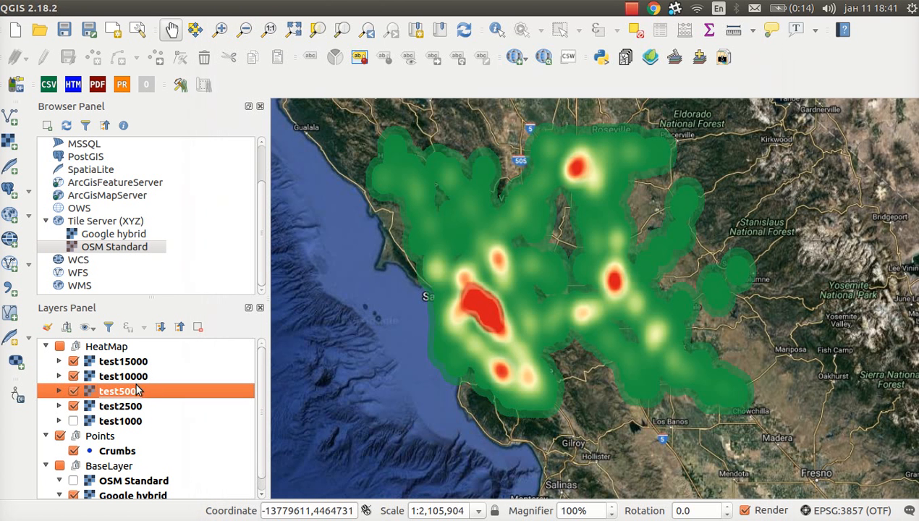
pyautogui.click(73, 362)
pyautogui.click(73, 376)
pyautogui.click(73, 406)
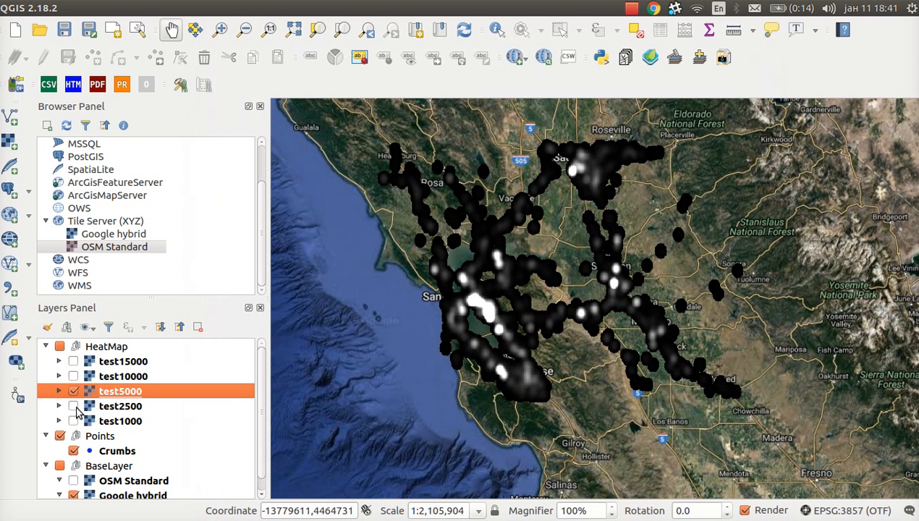
# Style the test5000 layer as Singleband pseudocolor with an inverted RdYlGn color ramp.
pyautogui.rightClick(165, 389)
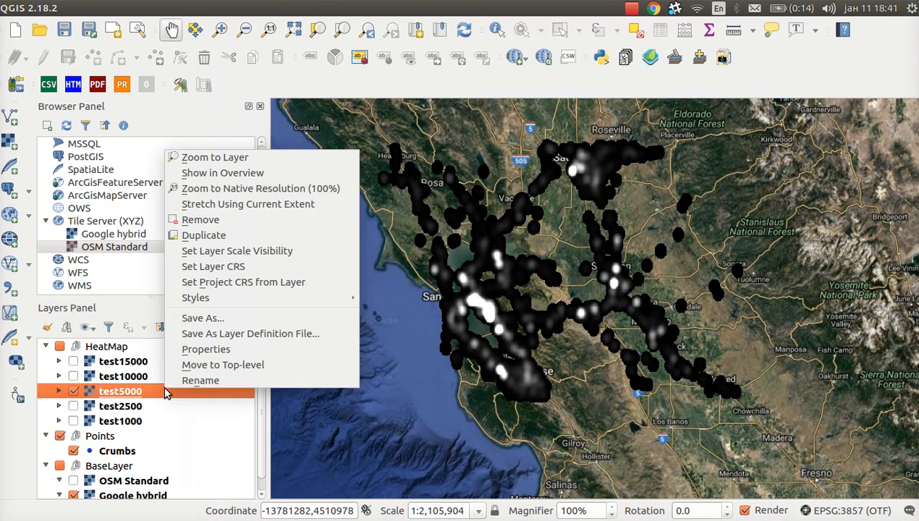
pyautogui.click(210, 348)
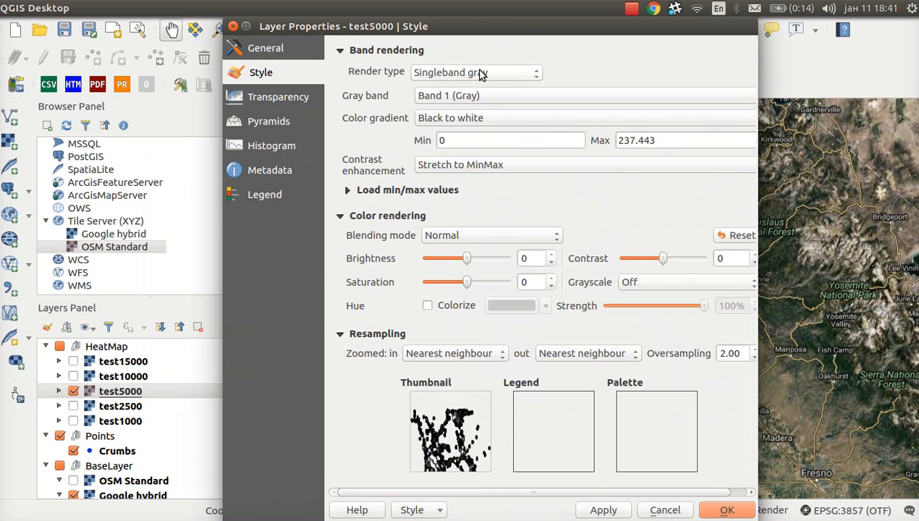
pyautogui.click(482, 72)
pyautogui.click(483, 86)
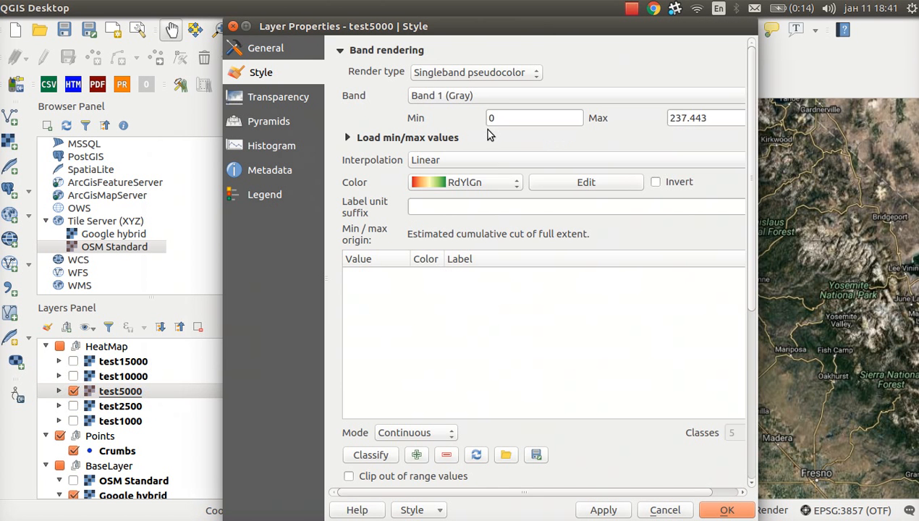
pyautogui.click(657, 183)
pyautogui.click(600, 511)
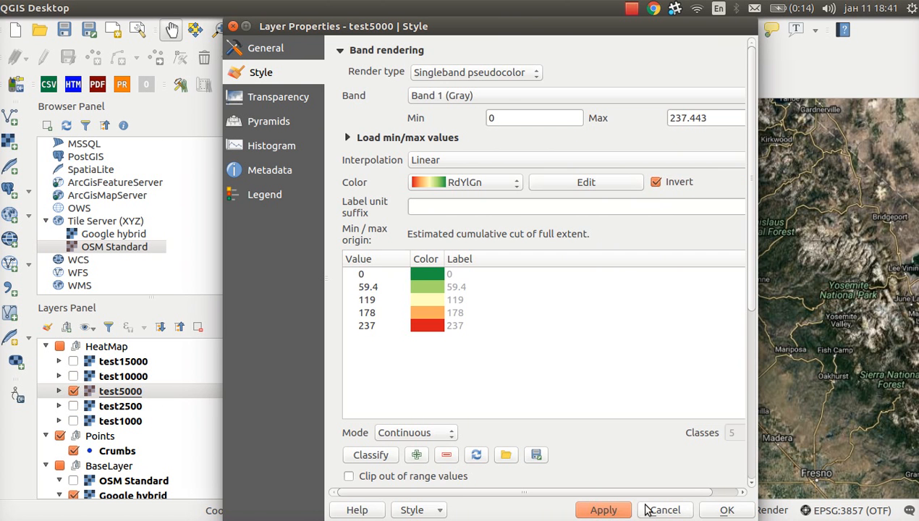
pyautogui.click(725, 510)
# Set the test2500 layer's render type to Singleband pseudocolor and raise its global transparency to roughly a third.
pyautogui.rightClick(131, 409)
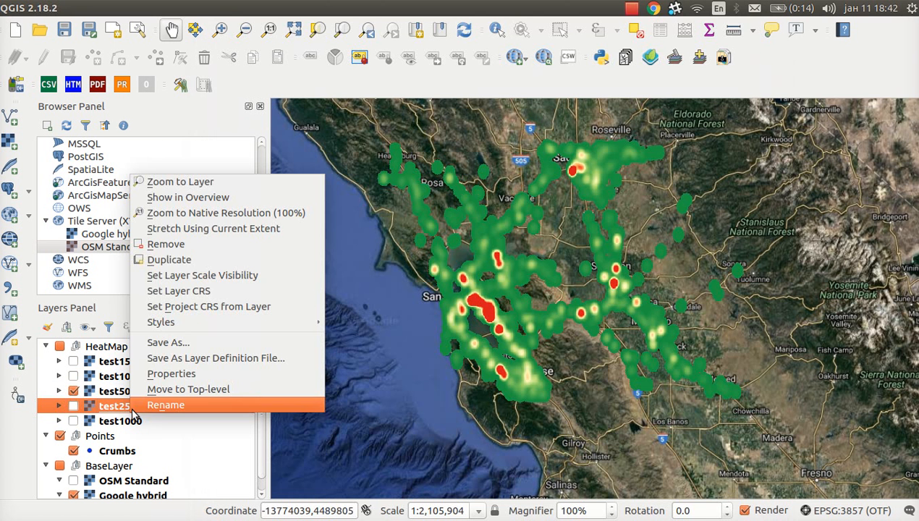
pyautogui.click(176, 371)
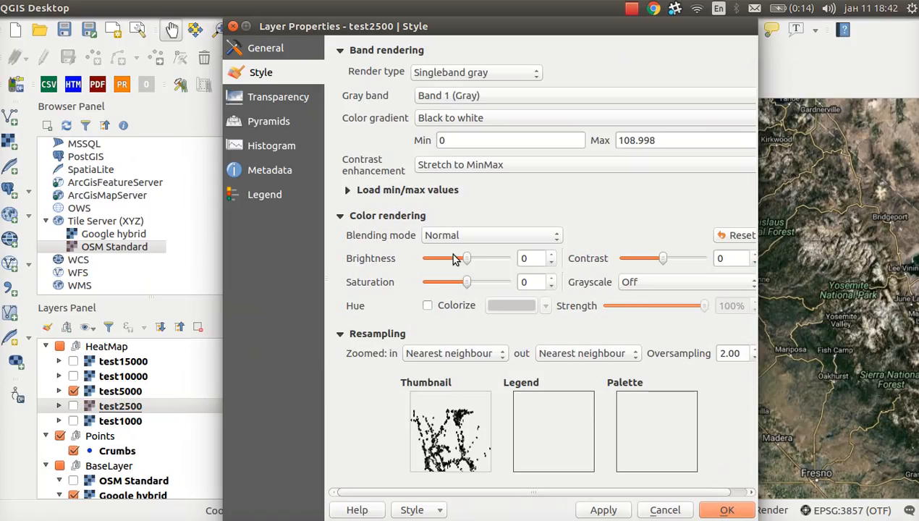
pyautogui.click(529, 72)
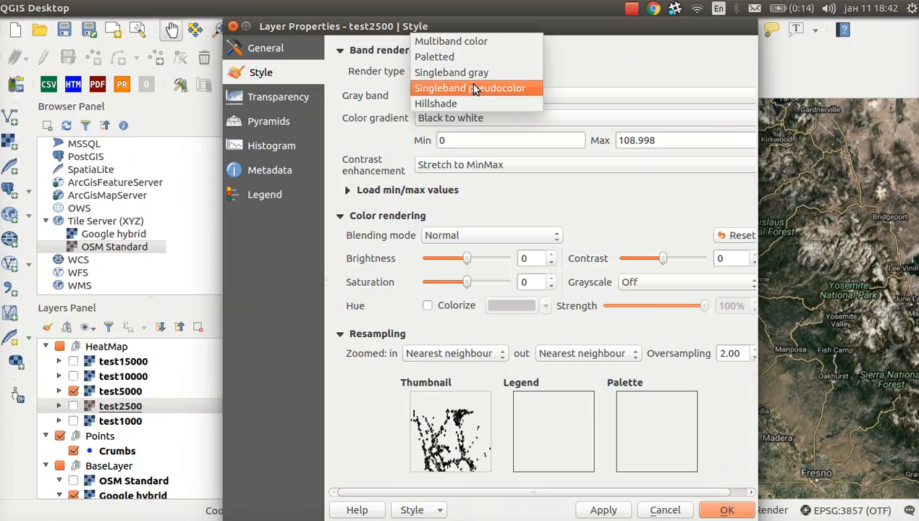
pyautogui.click(475, 88)
pyautogui.click(294, 102)
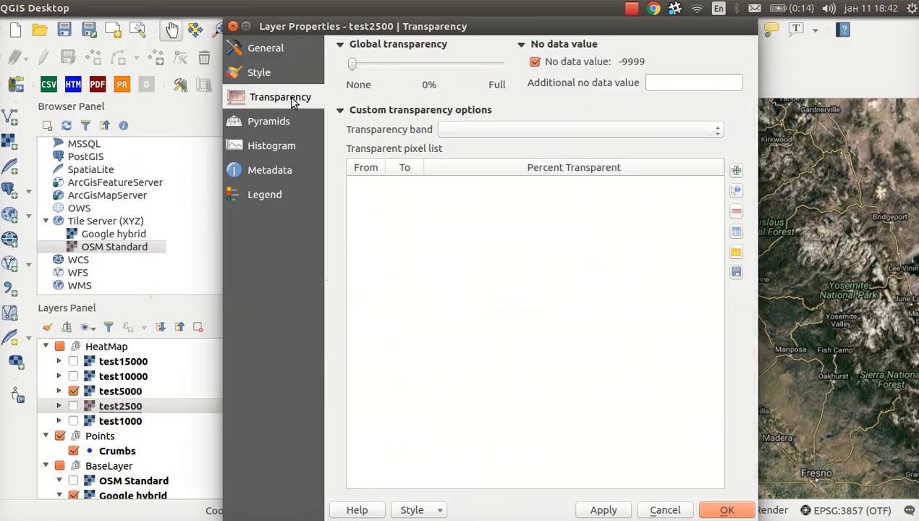
pyautogui.moveTo(352, 64); pyautogui.dragTo(411, 66)
# Invert the RdYlGn color ramp of the test2500 layer and apply its new properties.
pyautogui.click(286, 80)
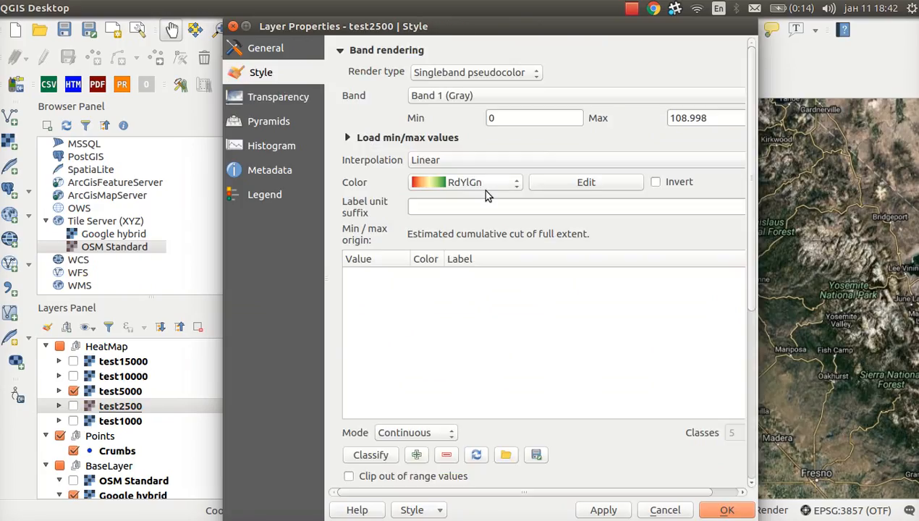
pyautogui.click(657, 182)
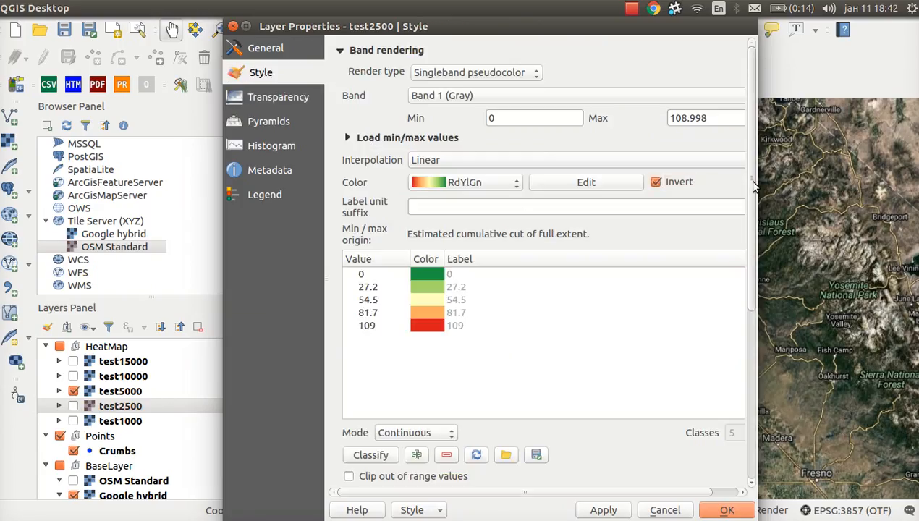
pyautogui.scroll(-5, 747, 343)
pyautogui.scroll(-1, 747, 343)
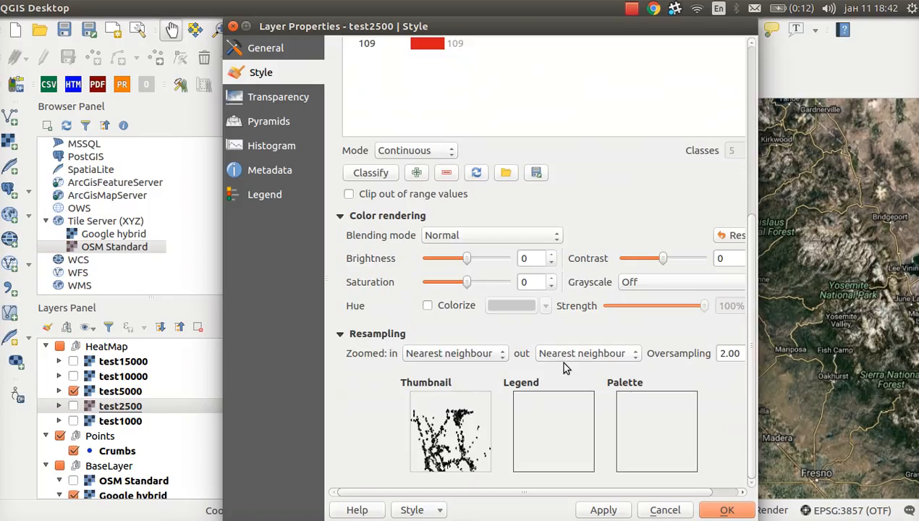
pyautogui.click(598, 509)
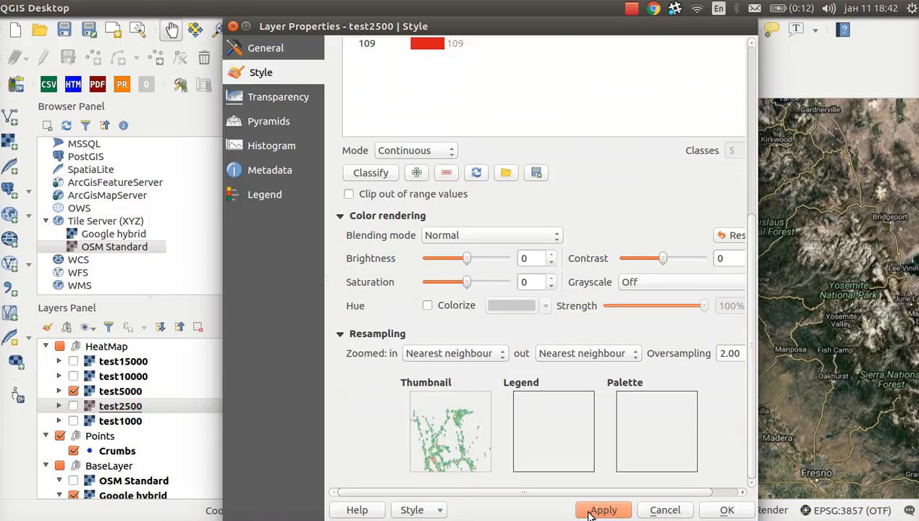
pyautogui.click(722, 511)
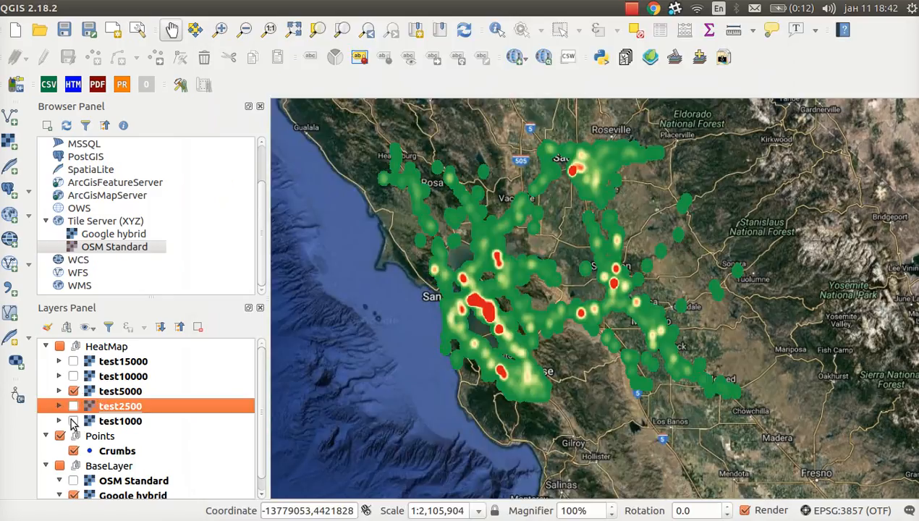
# Set the global transparency of the test5000 layer to 35% and apply it.
pyautogui.click(84, 391)
pyautogui.rightClick(84, 392)
pyautogui.click(116, 355)
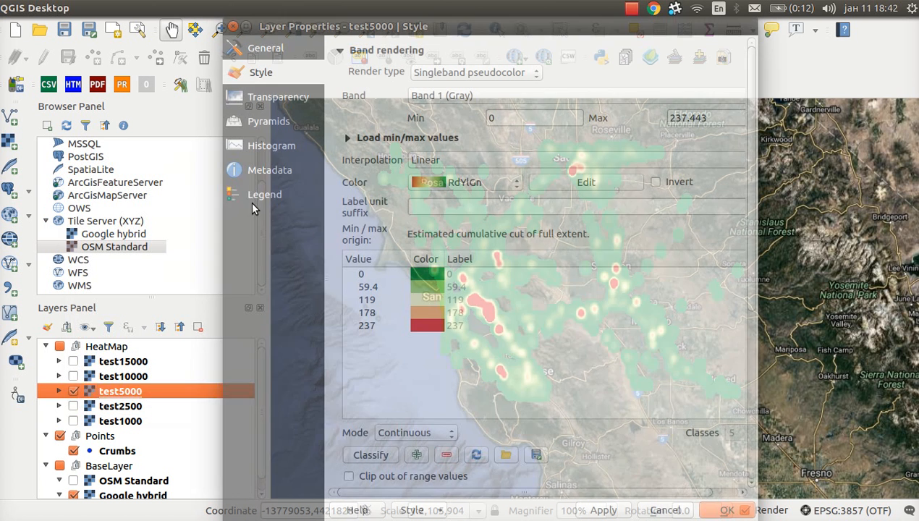
pyautogui.click(282, 96)
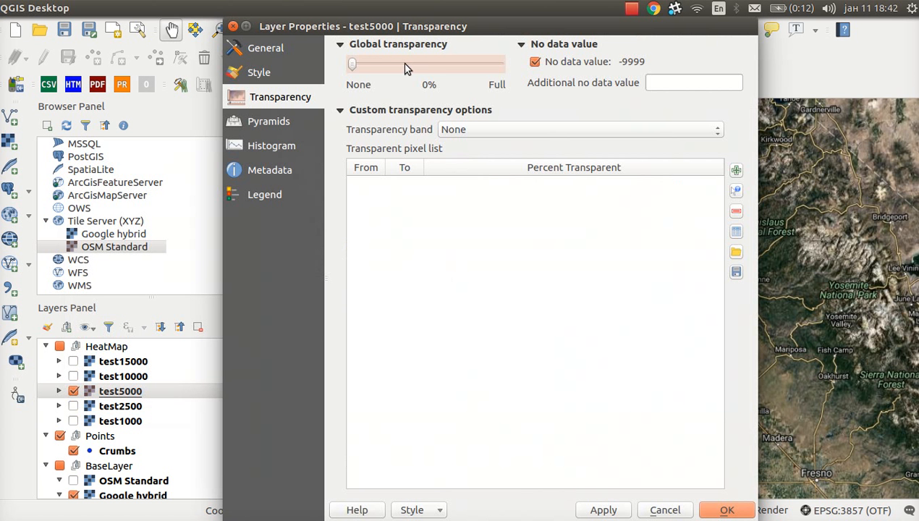
pyautogui.scroll(5, 406, 65)
pyautogui.scroll(4, 406, 67)
pyautogui.click(604, 510)
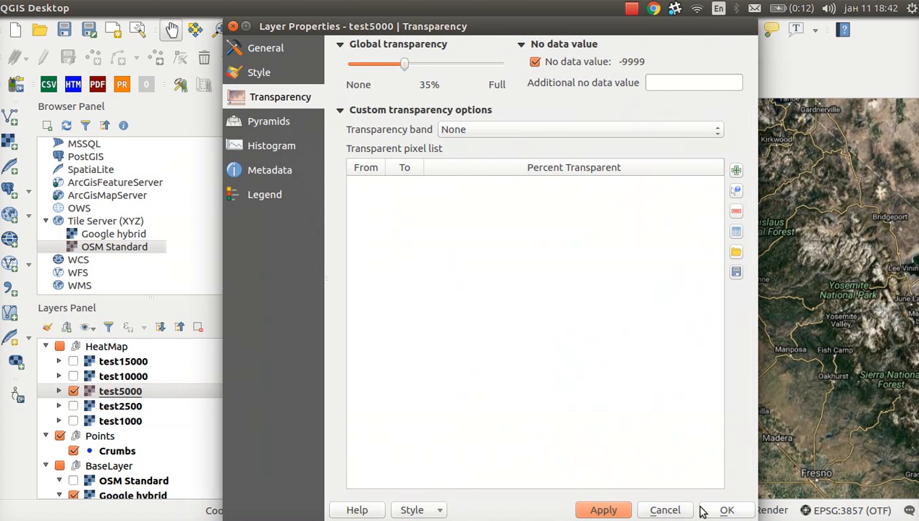
pyautogui.click(717, 509)
# Check the global transparency of the test1000 layer and close its properties without changes.
pyautogui.click(143, 422)
pyautogui.rightClick(142, 423)
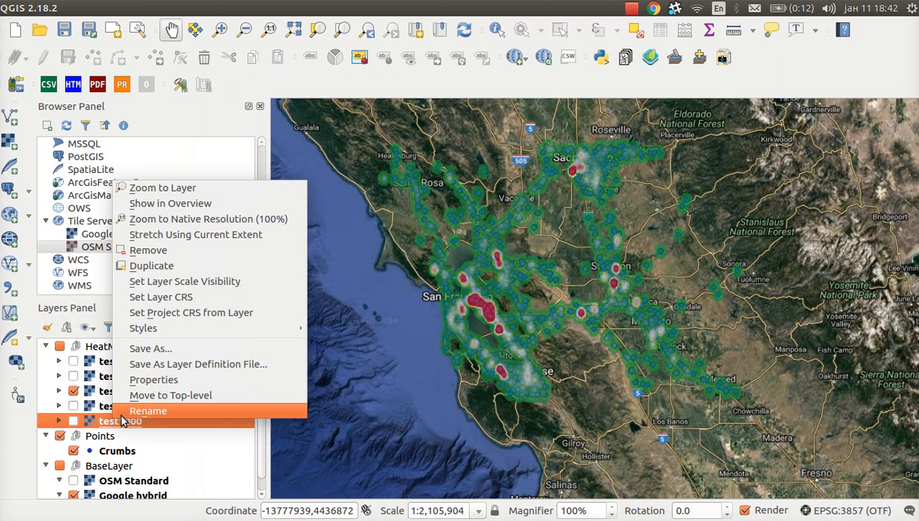
pyautogui.click(129, 381)
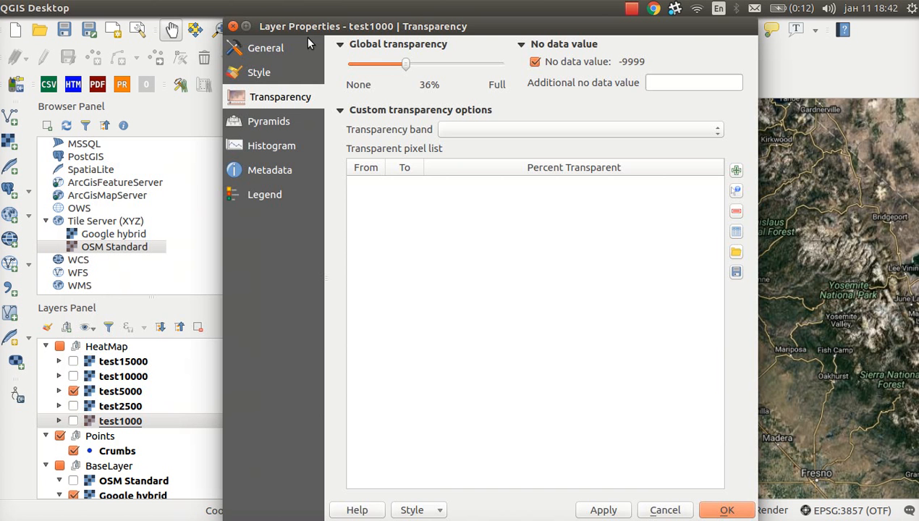
pyautogui.click(233, 26)
# Set the global transparency of the test10000 layer to 35% and apply it.
pyautogui.rightClick(135, 372)
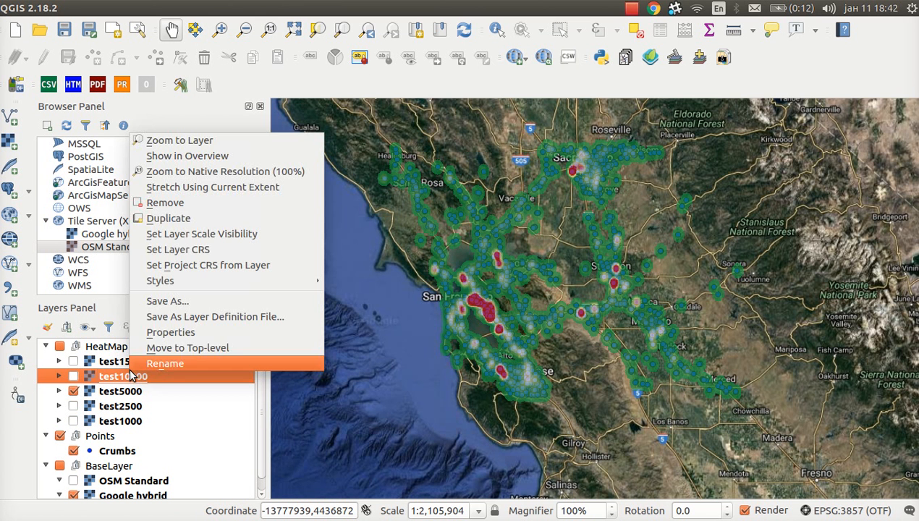
pyautogui.click(160, 333)
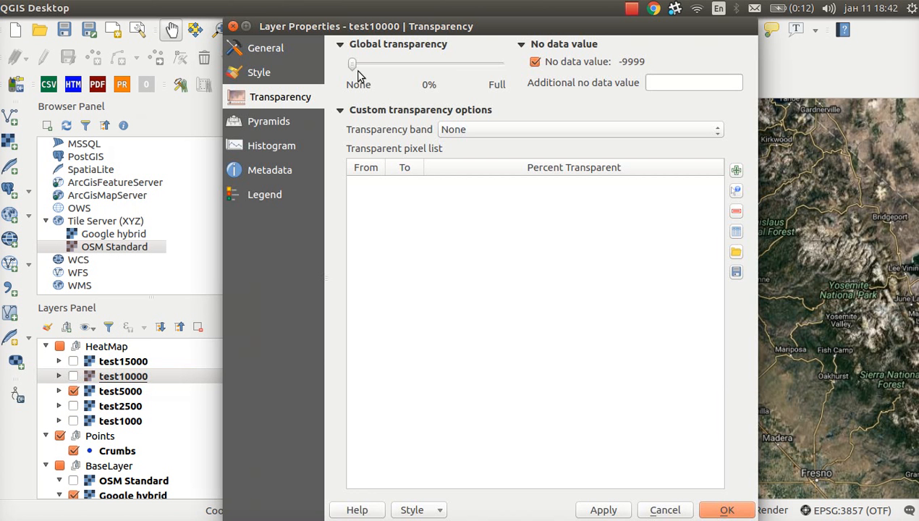
pyautogui.moveTo(352, 64); pyautogui.dragTo(404, 64)
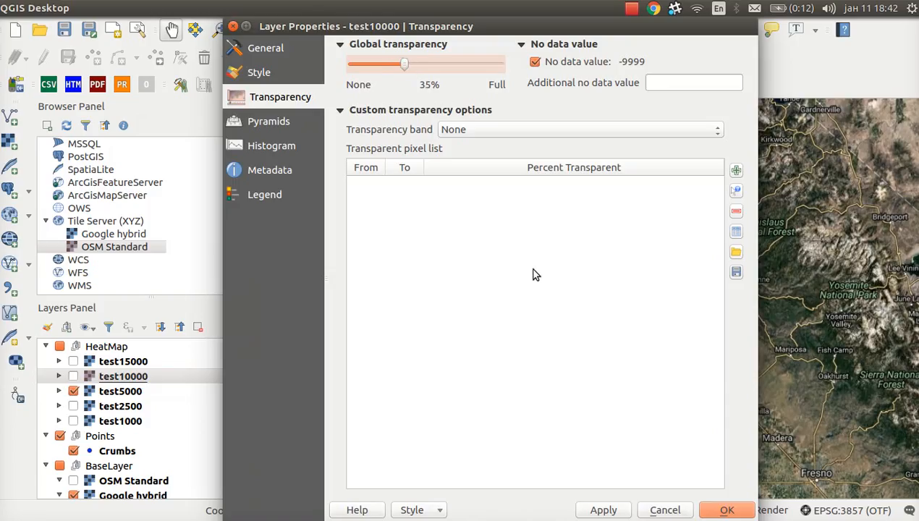
pyautogui.click(602, 510)
pyautogui.click(713, 512)
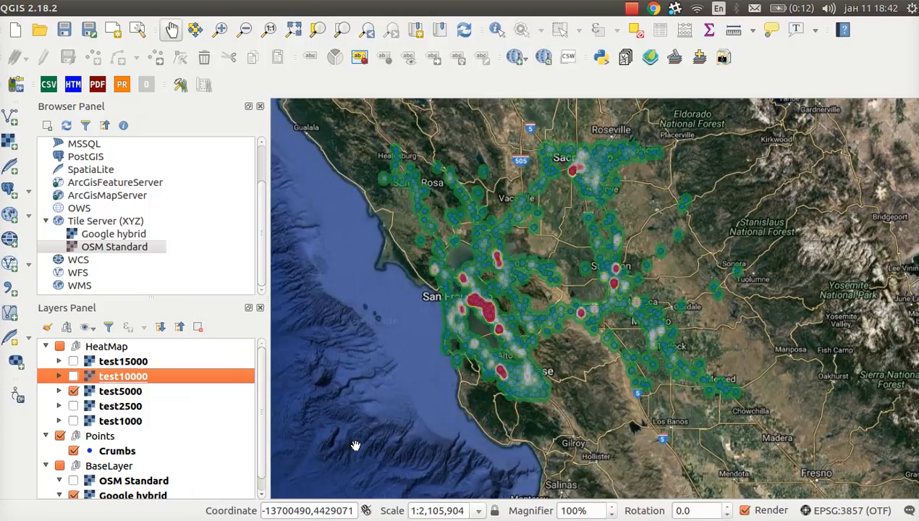
# Turn on all the heatmap layers for comparison, and leave only test1000 visible with the Crumbs points.
pyautogui.click(74, 362)
pyautogui.click(73, 376)
pyautogui.click(73, 406)
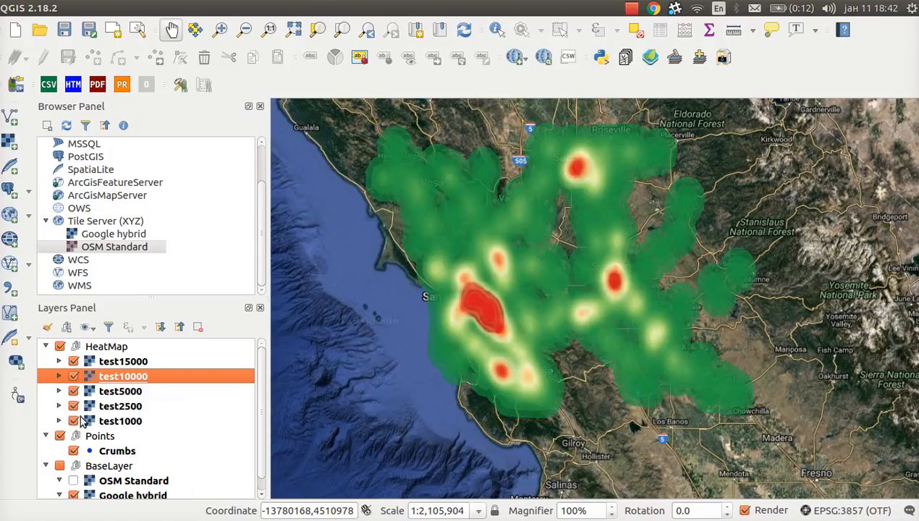
pyautogui.click(73, 391)
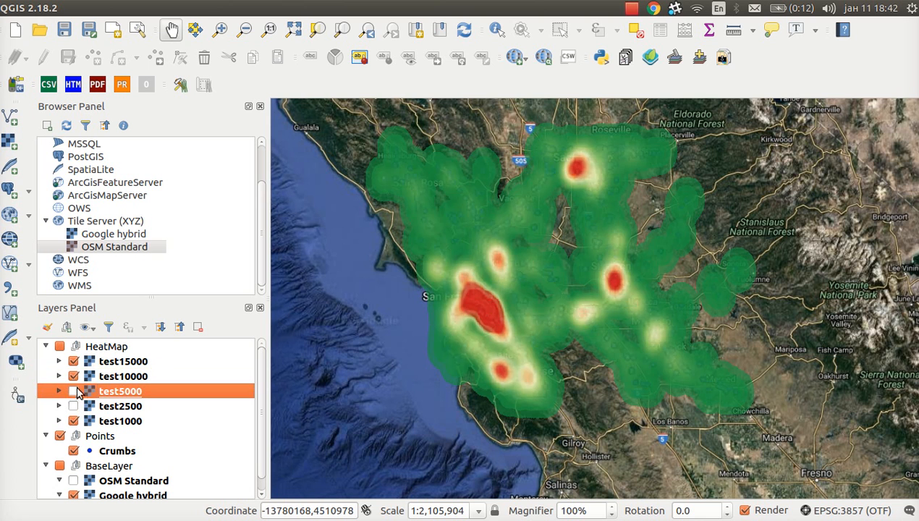
pyautogui.click(73, 377)
pyautogui.click(73, 361)
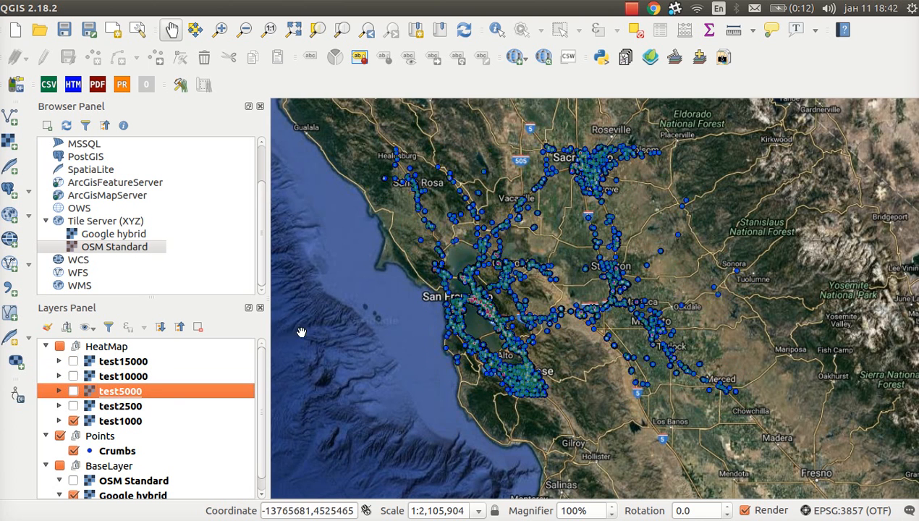
# Hide the Crumbs points and examine the test1000 heatmap between San Francisco and Modesto.
pyautogui.scroll(1, 507, 304)
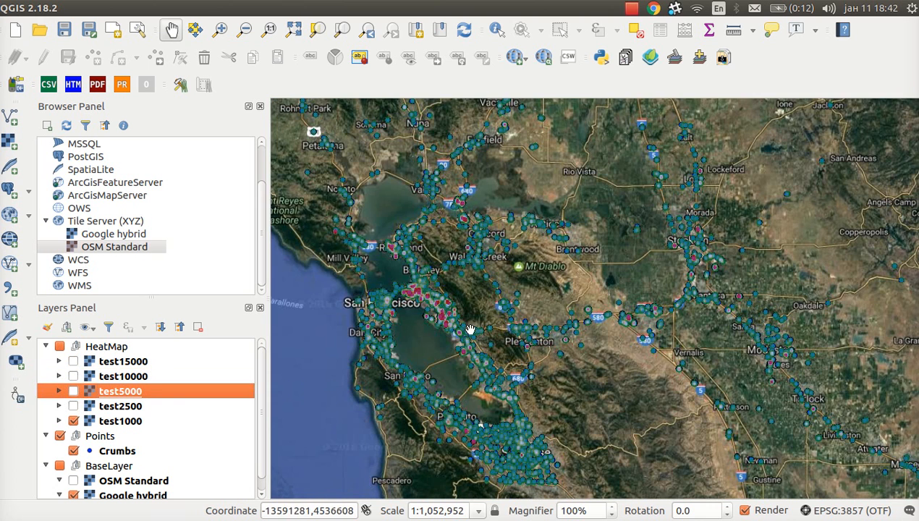
pyautogui.click(73, 450)
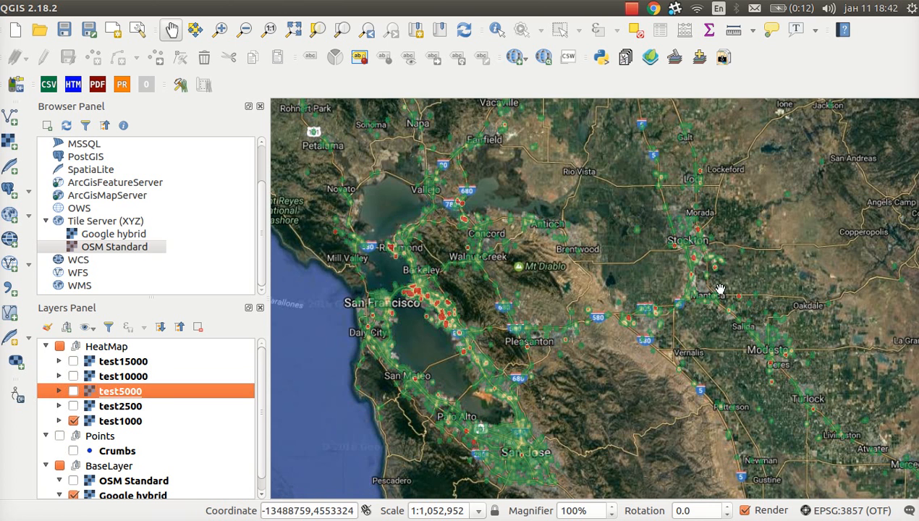
pyautogui.moveTo(659, 281); pyautogui.dragTo(706, 235)
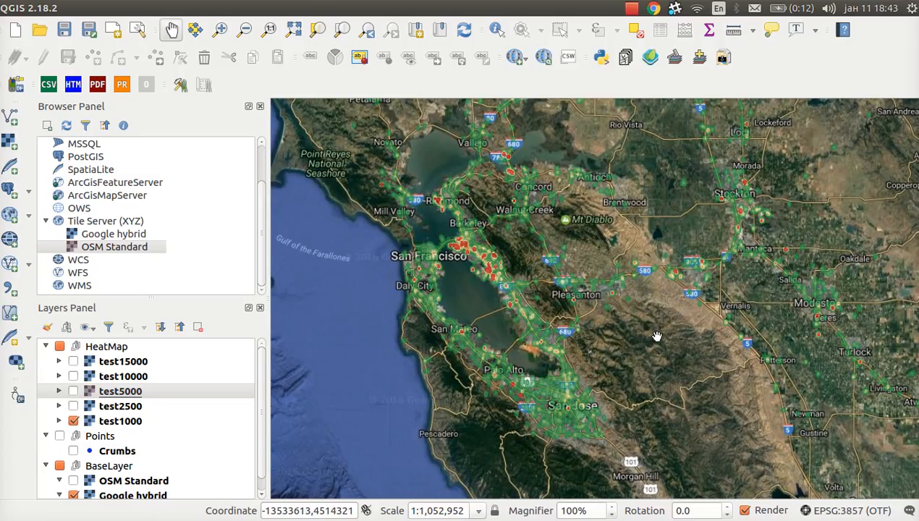
pyautogui.moveTo(652, 335); pyautogui.dragTo(573, 329)
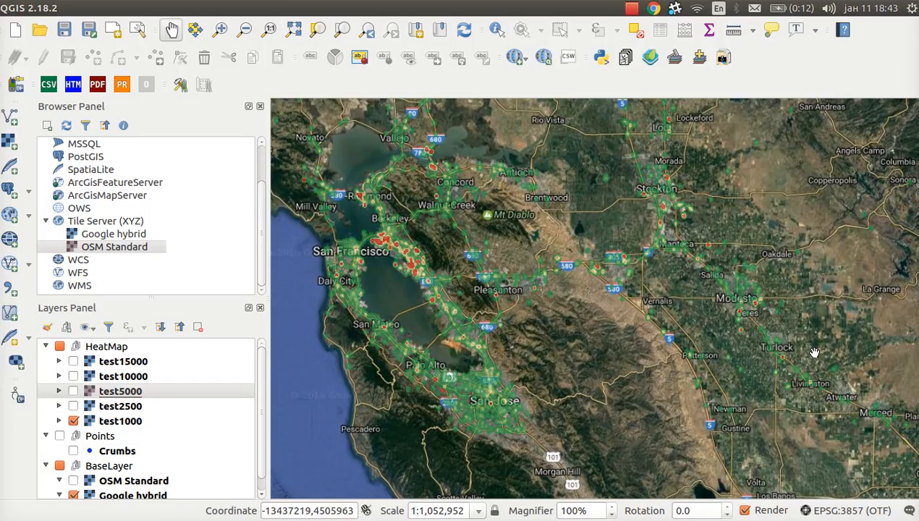
# Display test15000 instead of test1000 and examine its hot spots across the region.
pyautogui.click(73, 420)
pyautogui.click(73, 361)
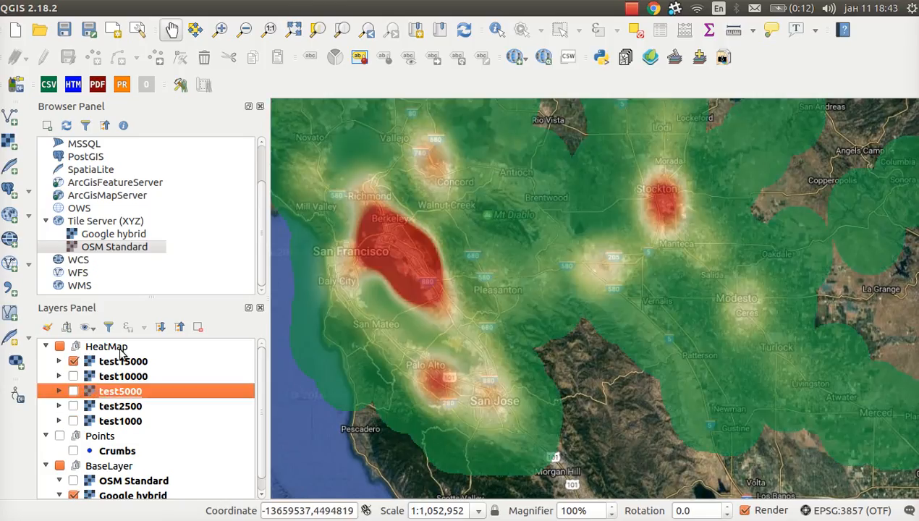
pyautogui.moveTo(352, 266); pyautogui.dragTo(511, 268)
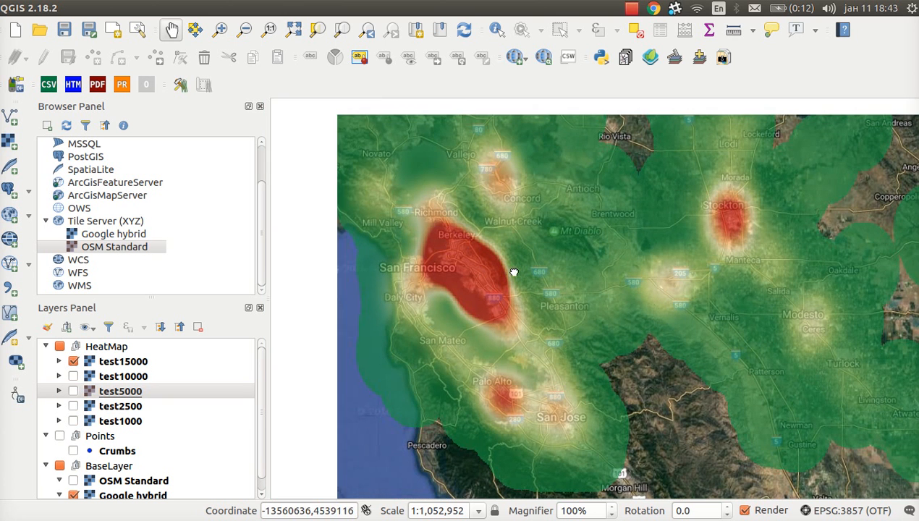
pyautogui.scroll(-1, 511, 267)
pyautogui.scroll(-1, 534, 251)
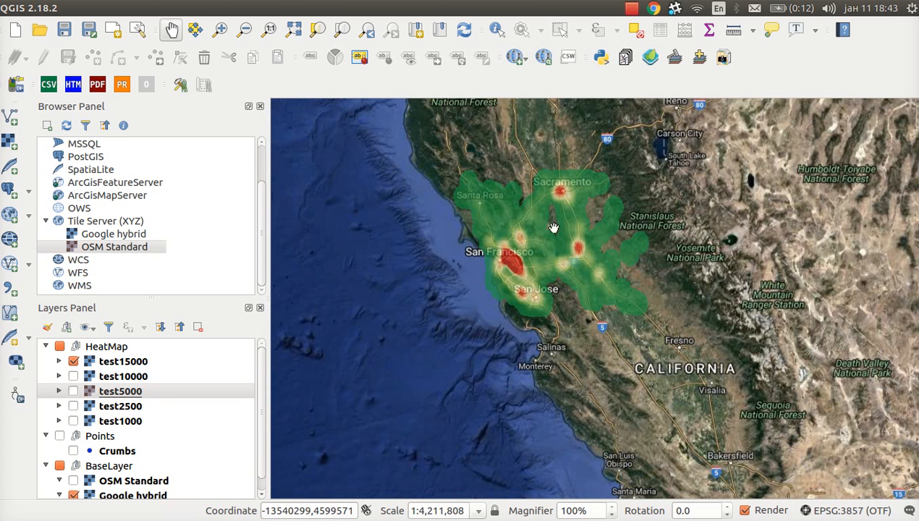
pyautogui.scroll(1, 514, 258)
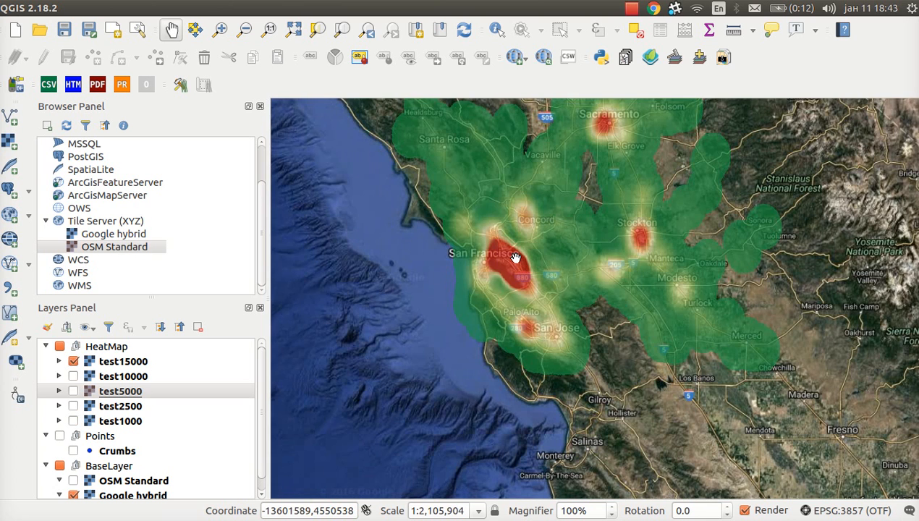
# Display test5000 instead of test15000 and examine its hot spots around Stockton and San Francisco.
pyautogui.click(73, 361)
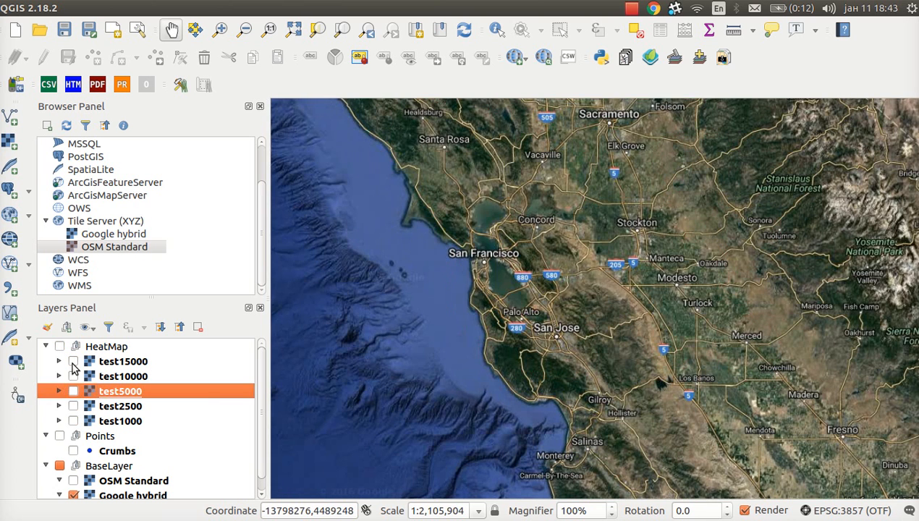
pyautogui.click(73, 390)
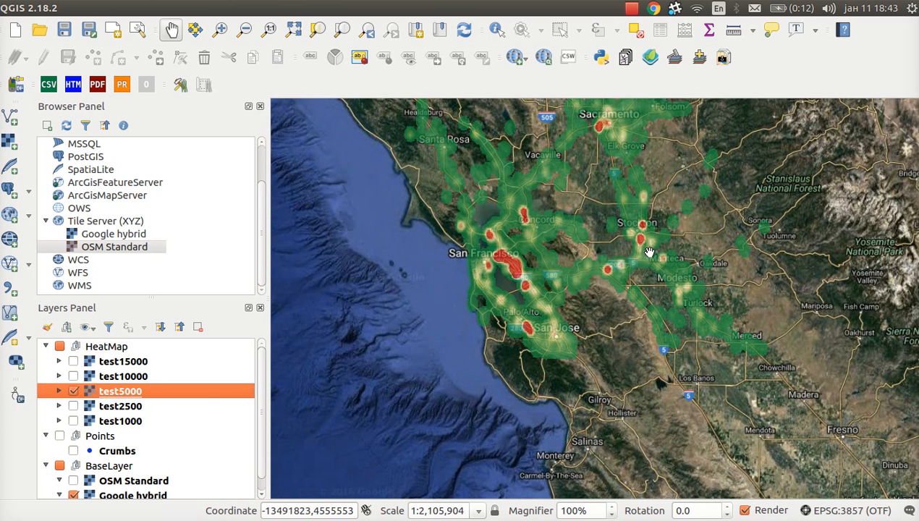
pyautogui.scroll(1, 650, 251)
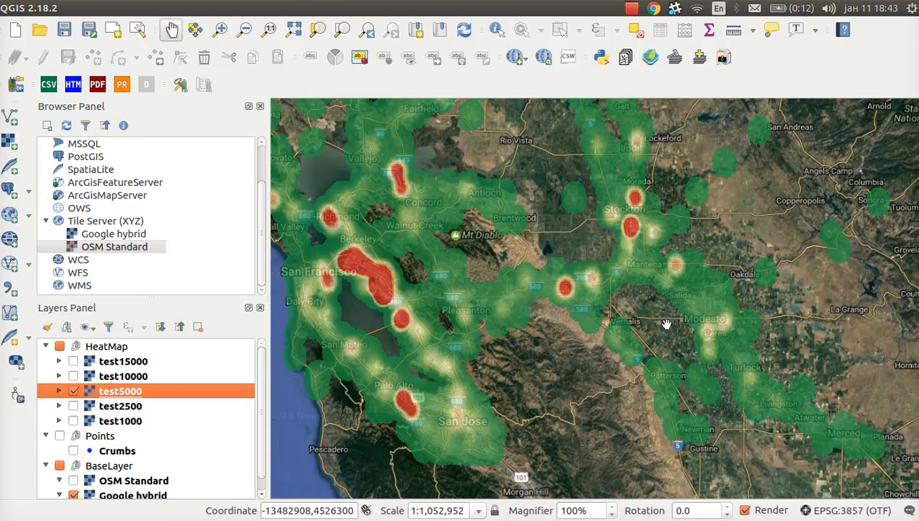
# Display test1000 instead of test5000 and inspect its heat spots up close around Livermore and Pleasanton.
pyautogui.click(73, 391)
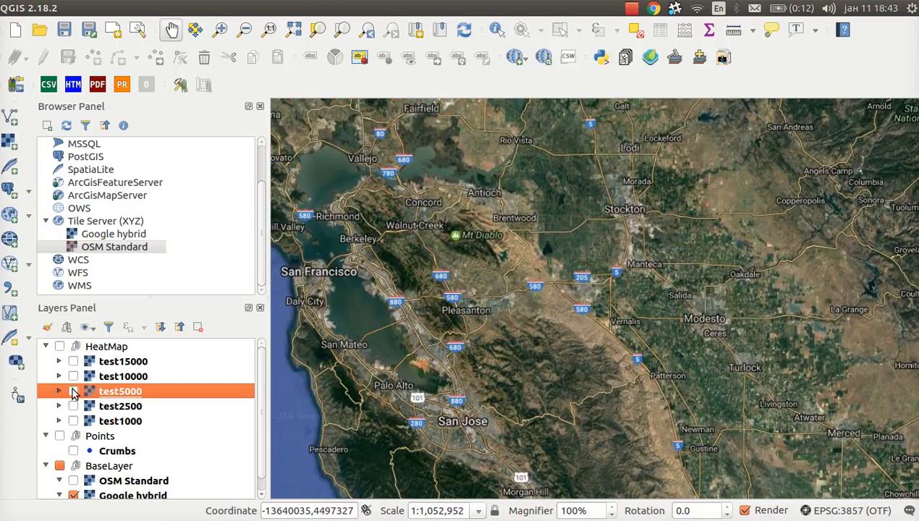
pyautogui.click(73, 421)
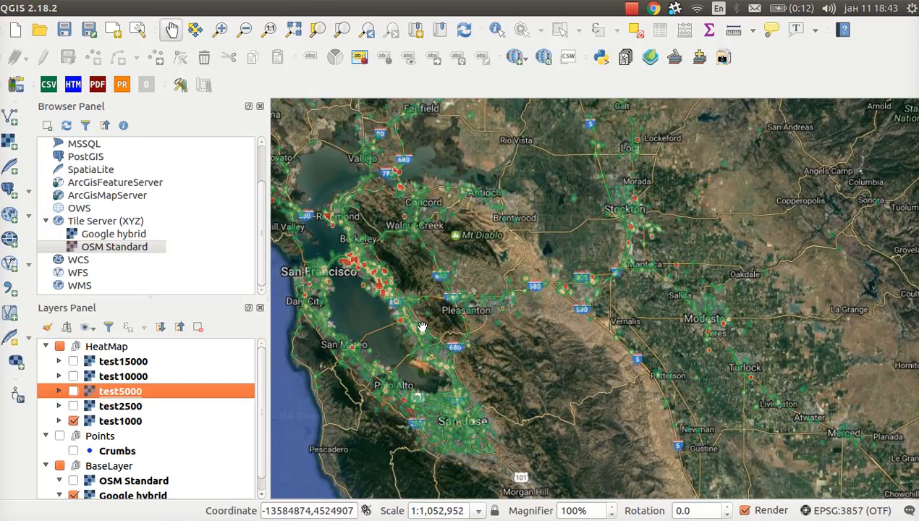
pyautogui.scroll(1, 394, 330)
pyautogui.scroll(1, 394, 330)
pyautogui.moveTo(832, 235); pyautogui.dragTo(583, 178)
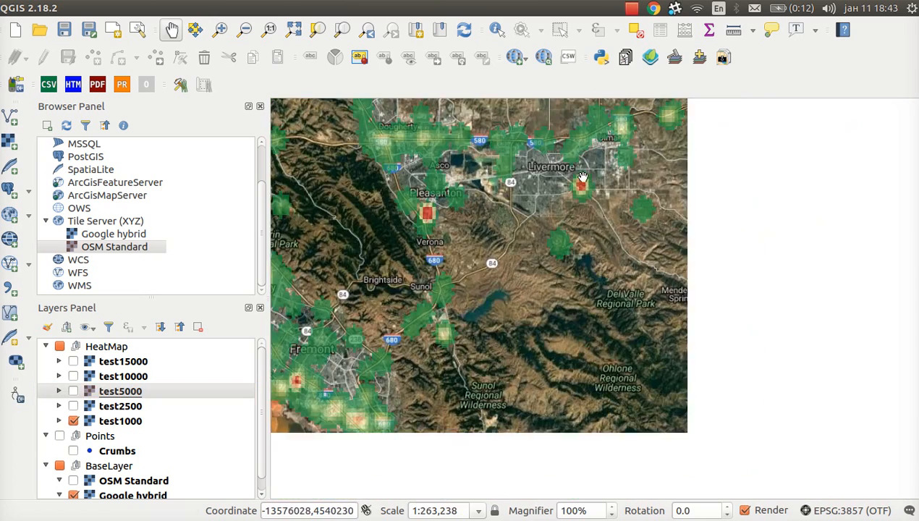
pyautogui.scroll(-1, 610, 193)
pyautogui.moveTo(737, 207); pyautogui.dragTo(590, 190)
pyautogui.scroll(-1, 599, 226)
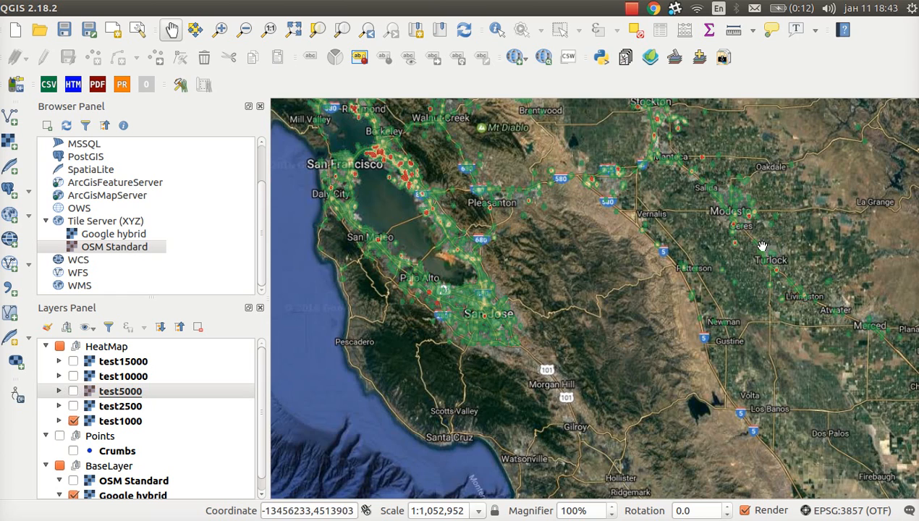
# Inspect the test1000 heat spot at E & J Gallo Winery and show the Crumbs points with it.
pyautogui.scroll(5, 783, 308)
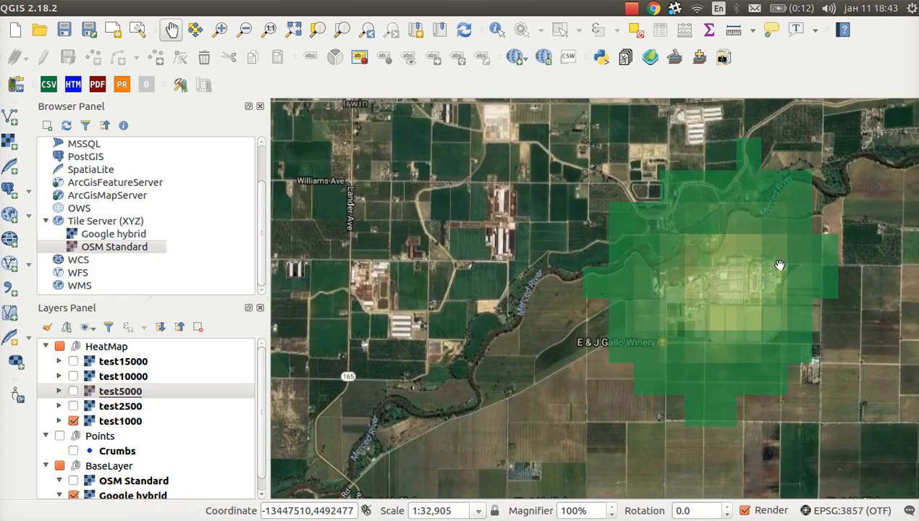
pyautogui.moveTo(827, 243); pyautogui.dragTo(714, 241)
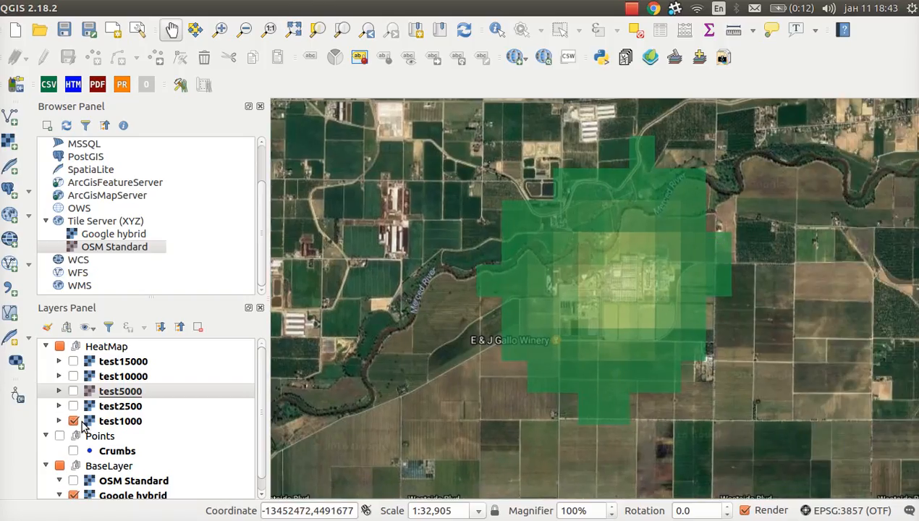
pyautogui.click(73, 450)
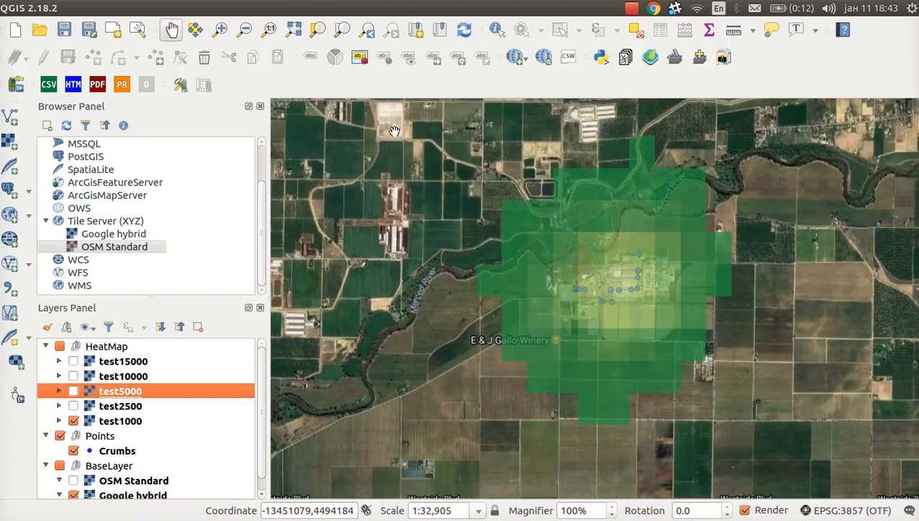
# Hide the test1000 heatmap to view only the Crumbs points over the satellite basemap at E & J Gallo Winery.
pyautogui.click(496, 30)
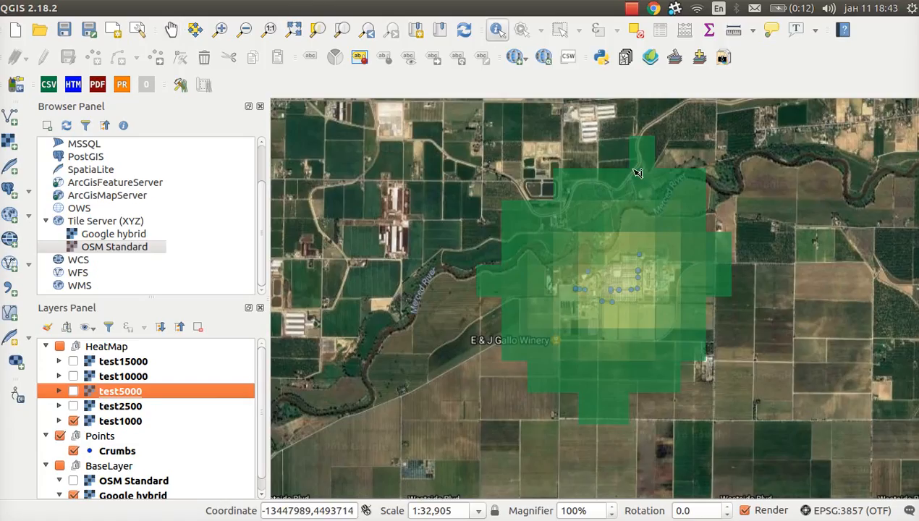
pyautogui.click(73, 421)
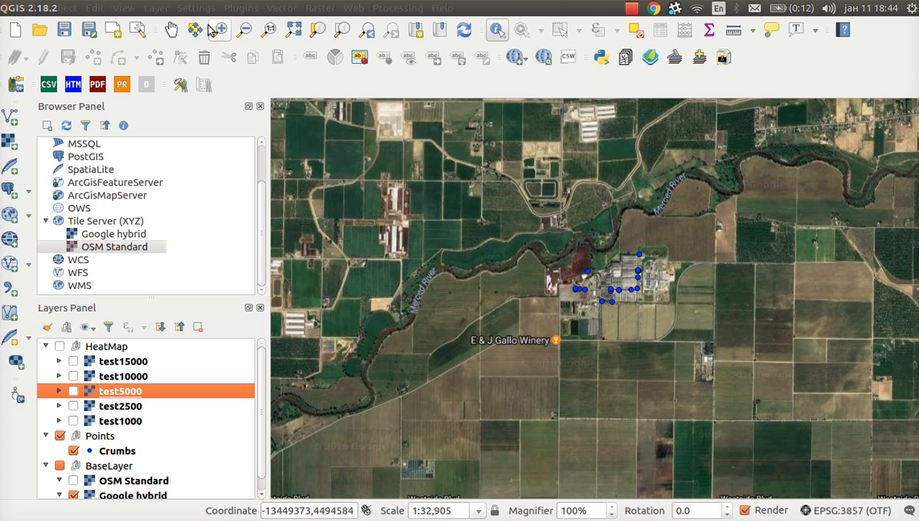
pyautogui.click(180, 36)
pyautogui.moveTo(458, 217); pyautogui.dragTo(568, 215)
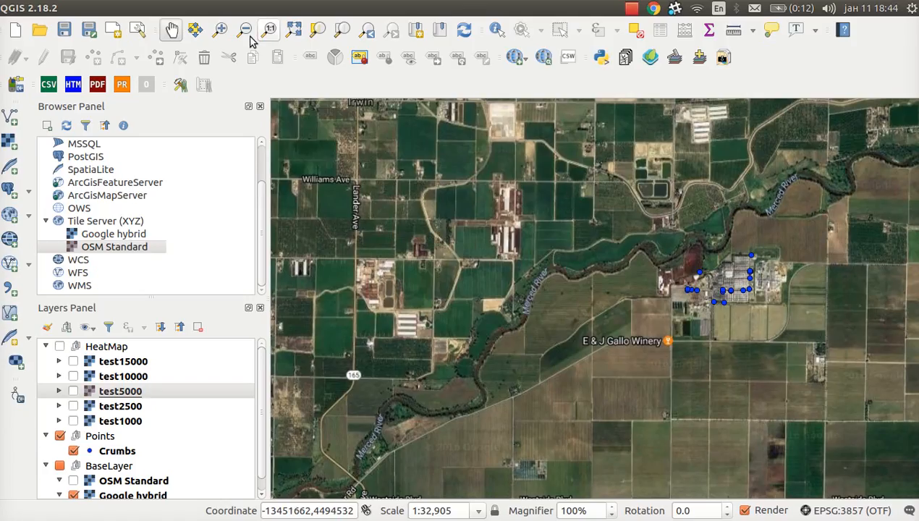
pyautogui.click(59, 9)
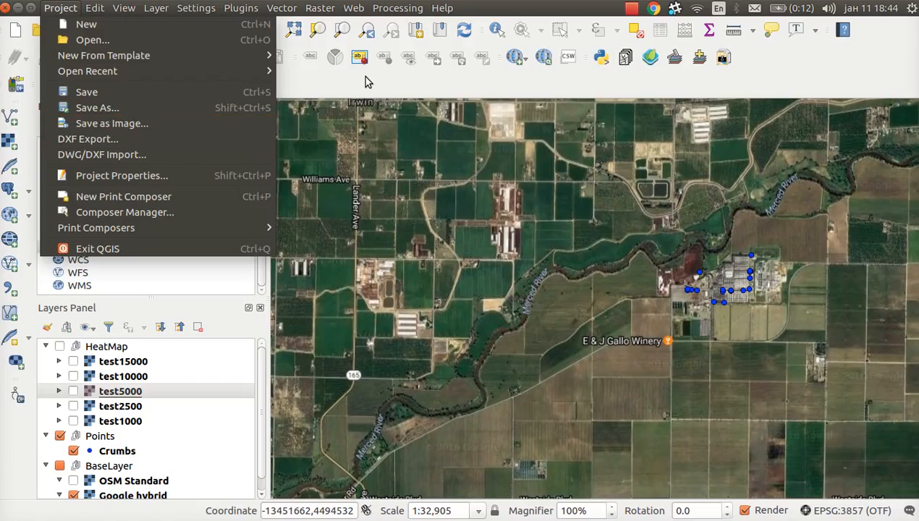
pyautogui.click(428, 95)
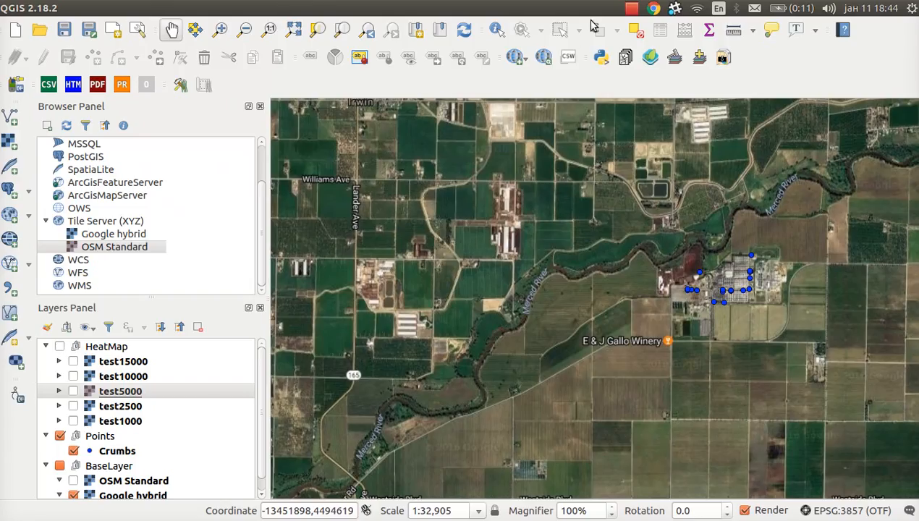
pyautogui.click(632, 8)
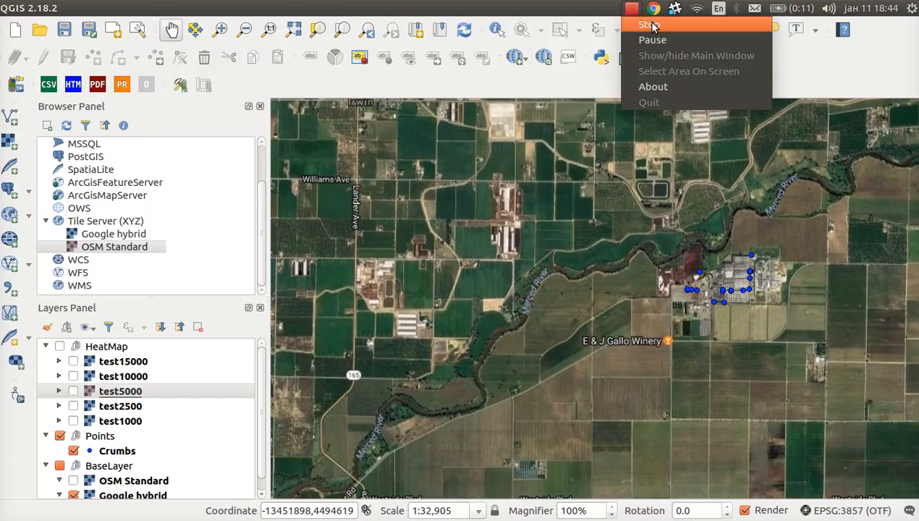